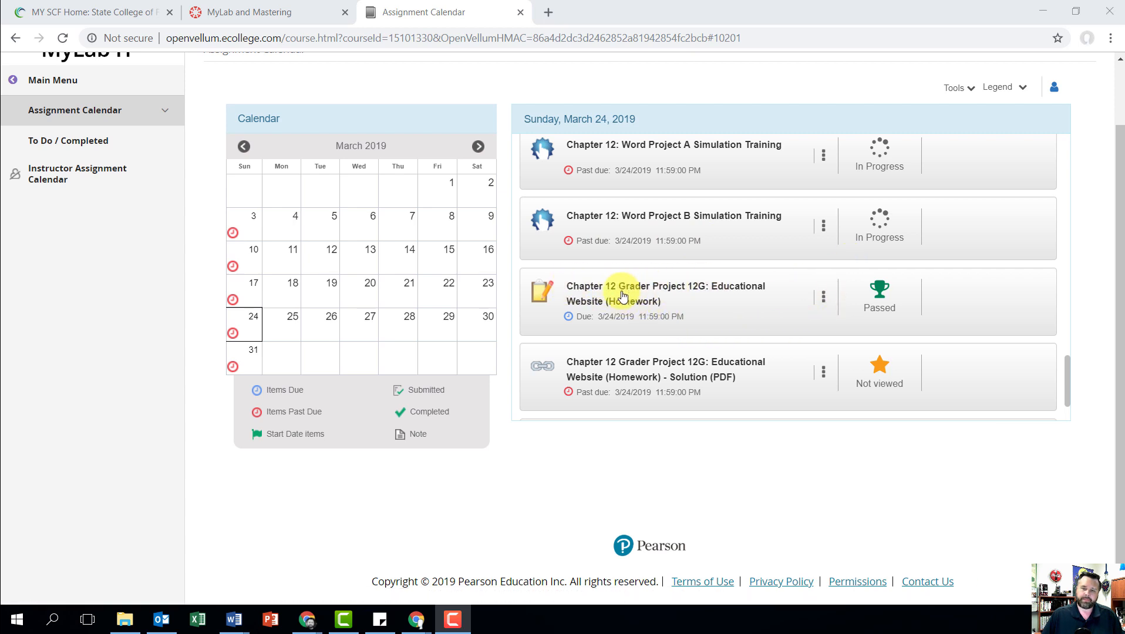
# Step: Open the assignment "Chapter 12 Grader Project 12G: Educational Website (Homework)" from the March 24 list
pyautogui.click(623, 295)
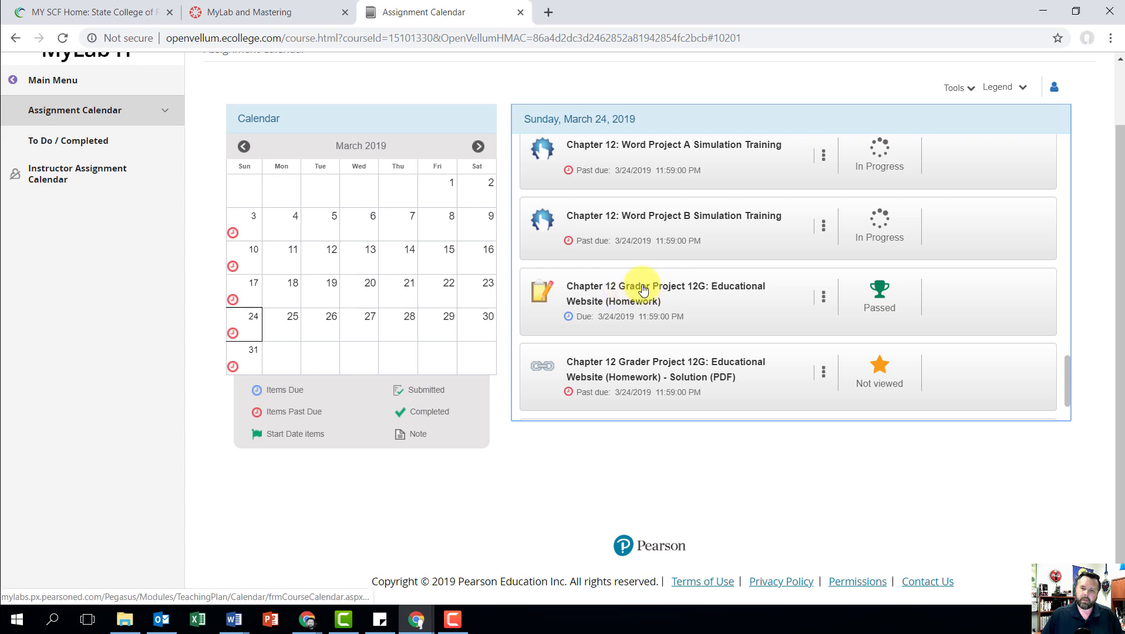
pyautogui.click(674, 298)
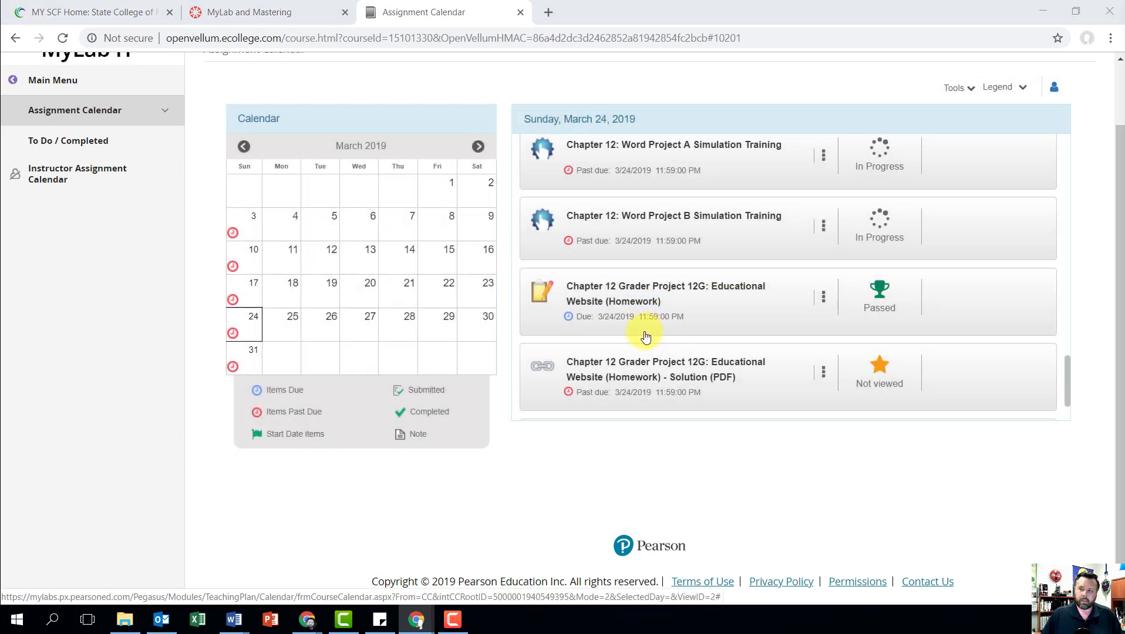
pyautogui.moveTo(1124, 127); pyautogui.dragTo(653, 2)
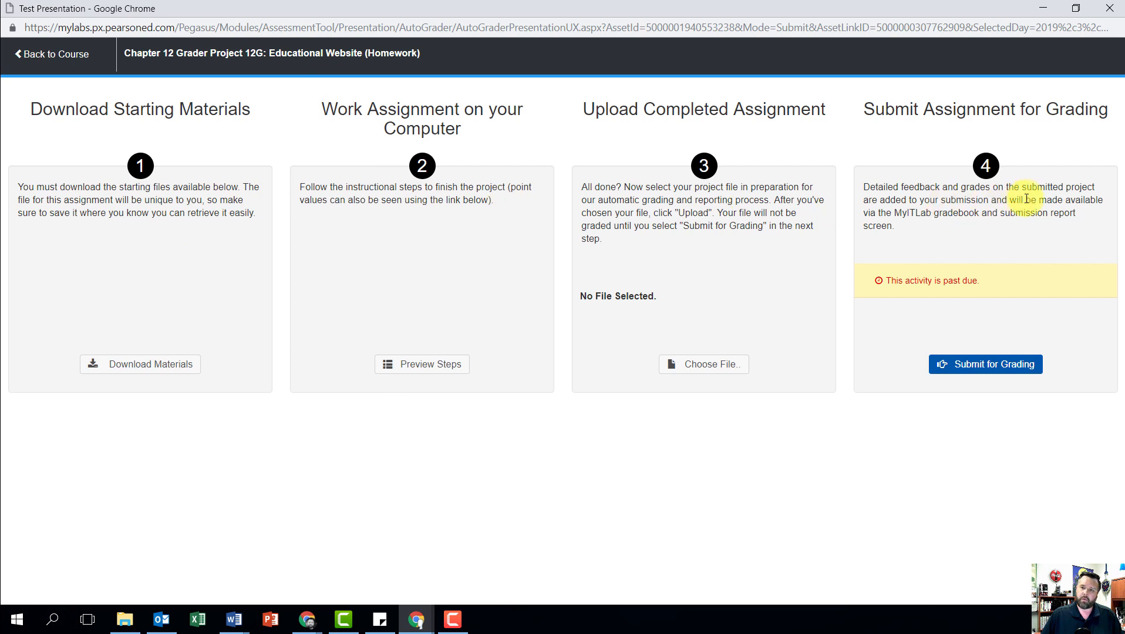
# Step: Download all five starting files individually: the instructions, the student document, w012G_Video.mp4, w012G_Media.jpg and w012G_Education.docx
pyautogui.click(163, 369)
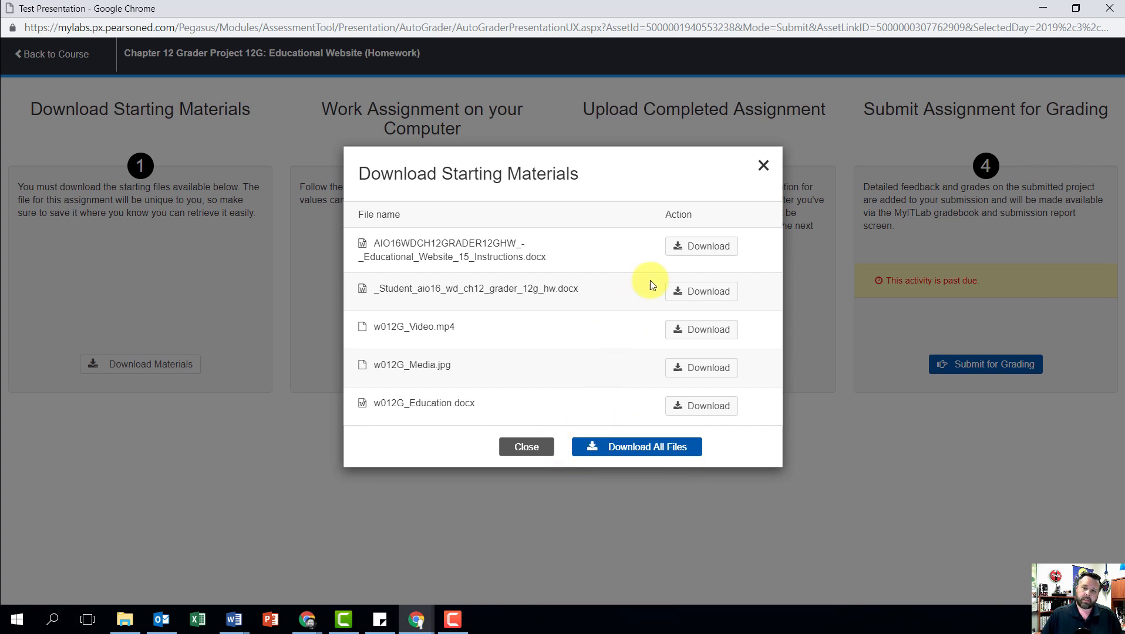
pyautogui.click(695, 251)
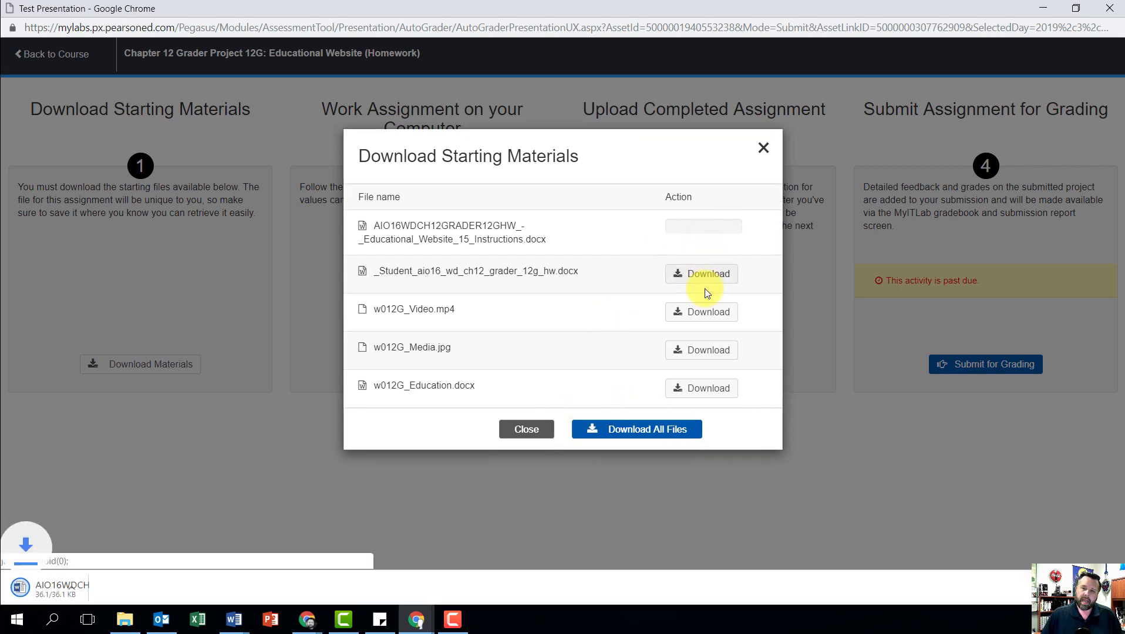
pyautogui.click(704, 281)
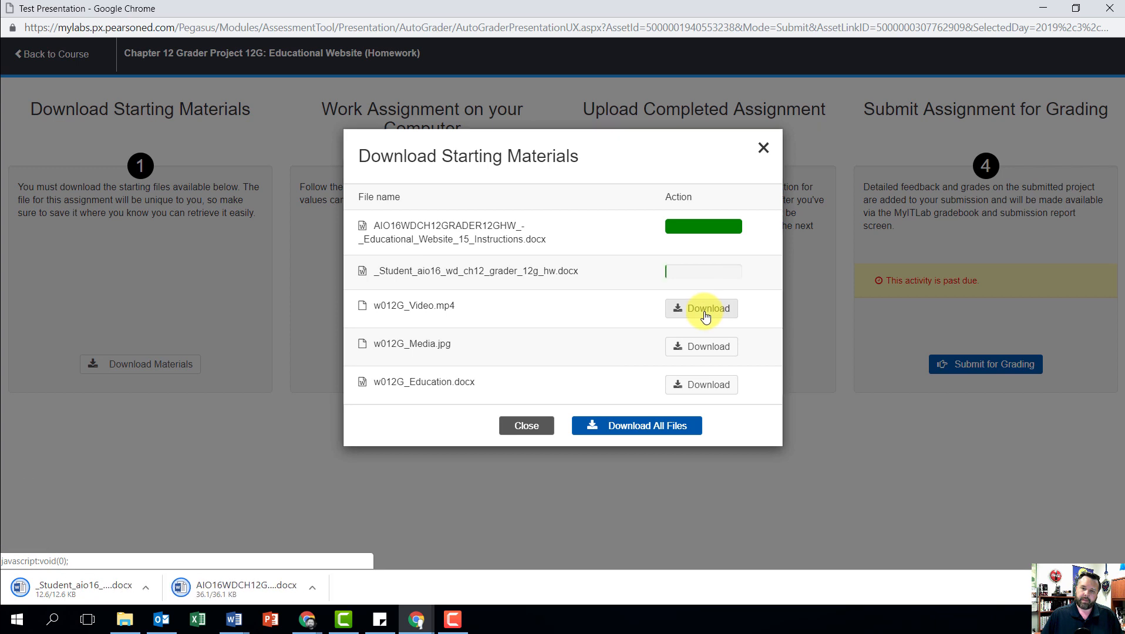
pyautogui.click(704, 310)
pyautogui.click(729, 351)
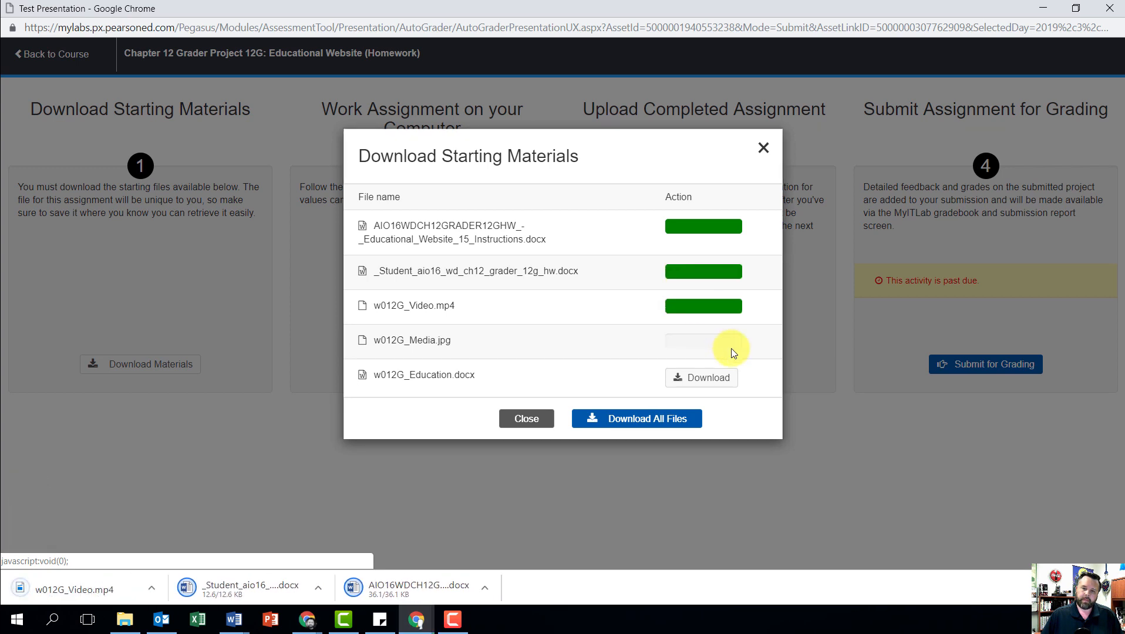
pyautogui.click(722, 386)
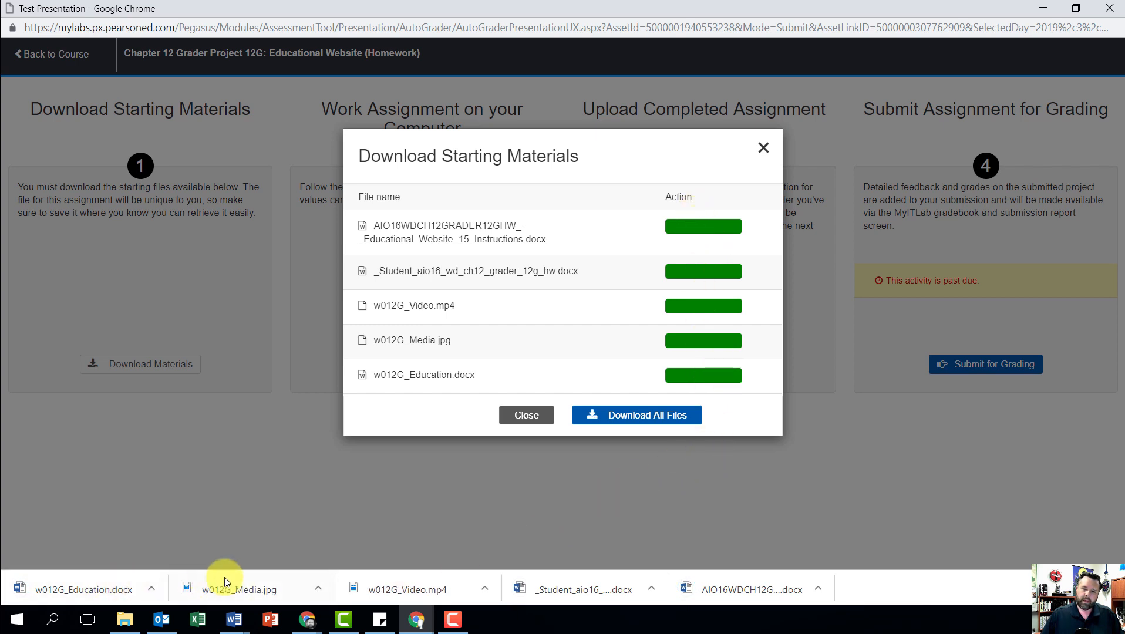
# Step: Open the downloaded _Student_aio16_wd_ch12_grader_12g_hw.docx for editing and enter "Educational Websites" as its first paragraph
pyautogui.click(582, 584)
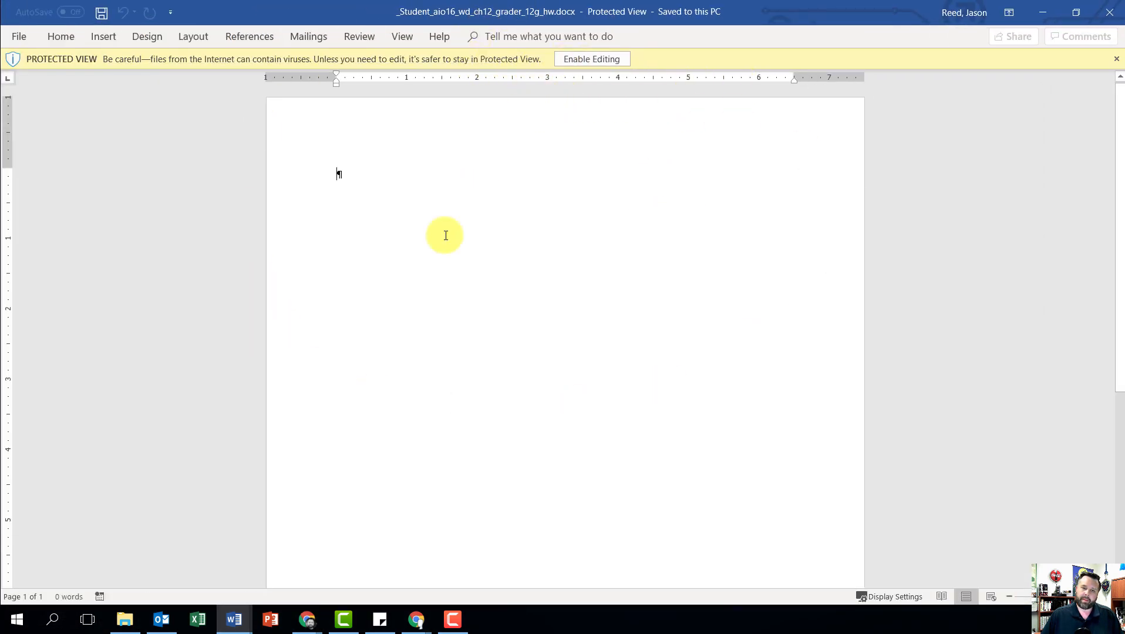
pyautogui.click(589, 60)
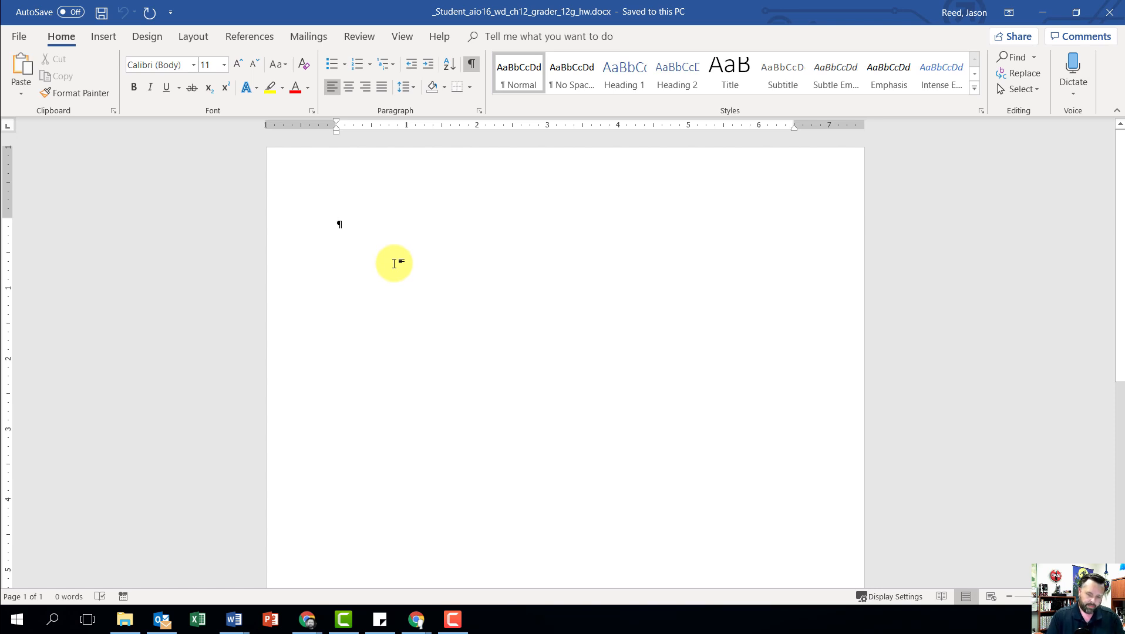
pyautogui.write('E')
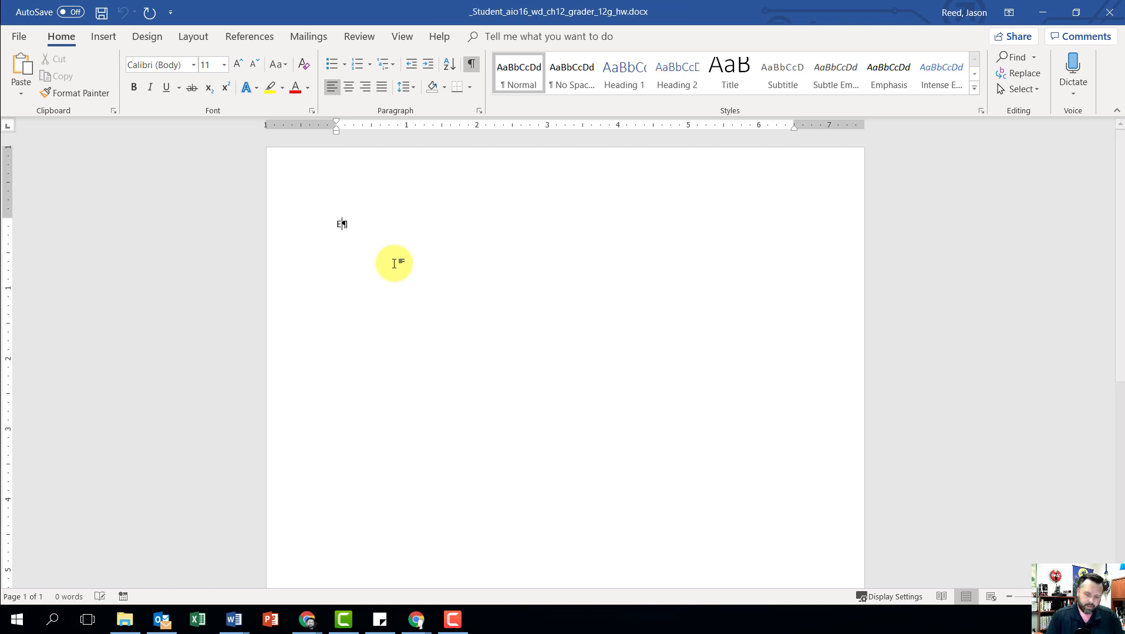
pyautogui.write('ducational ')
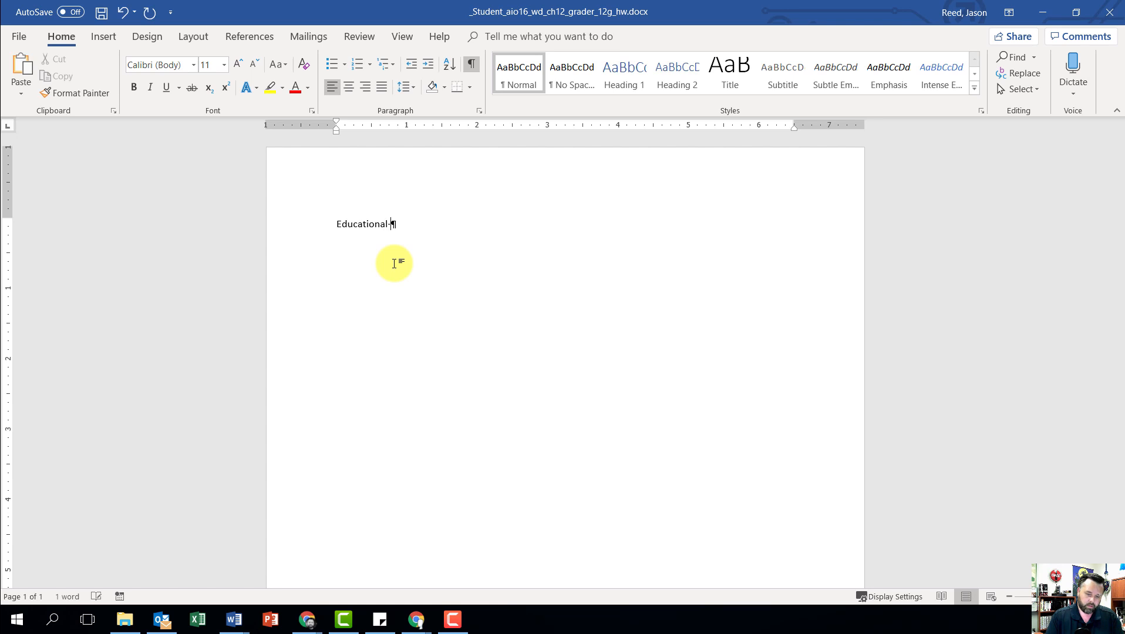
pyautogui.write('Websites')
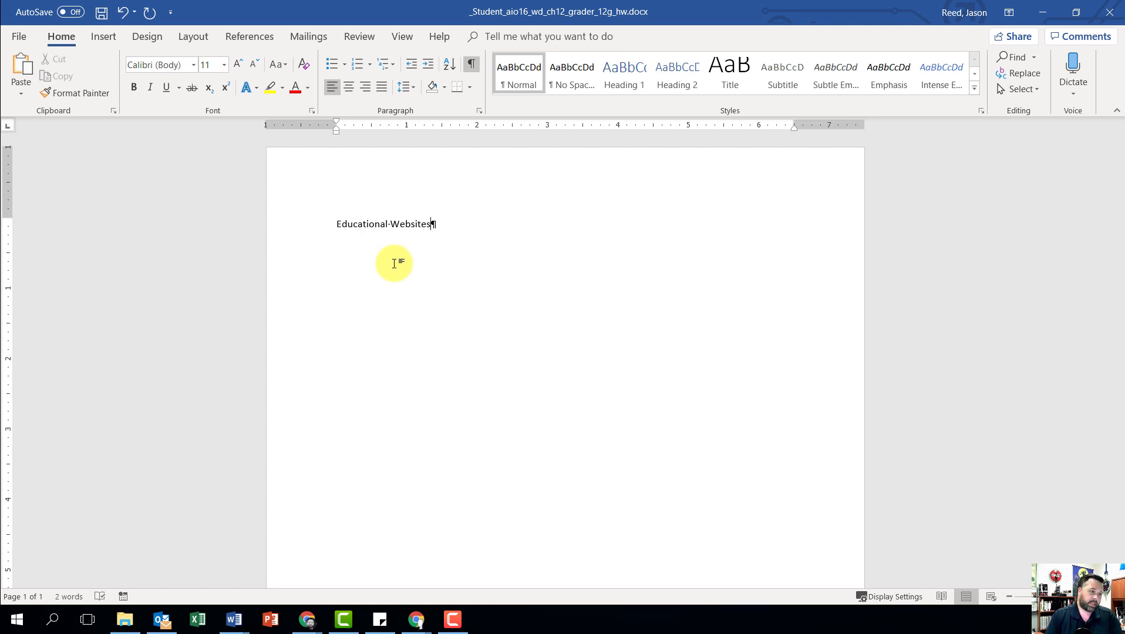
pyautogui.press('Return')
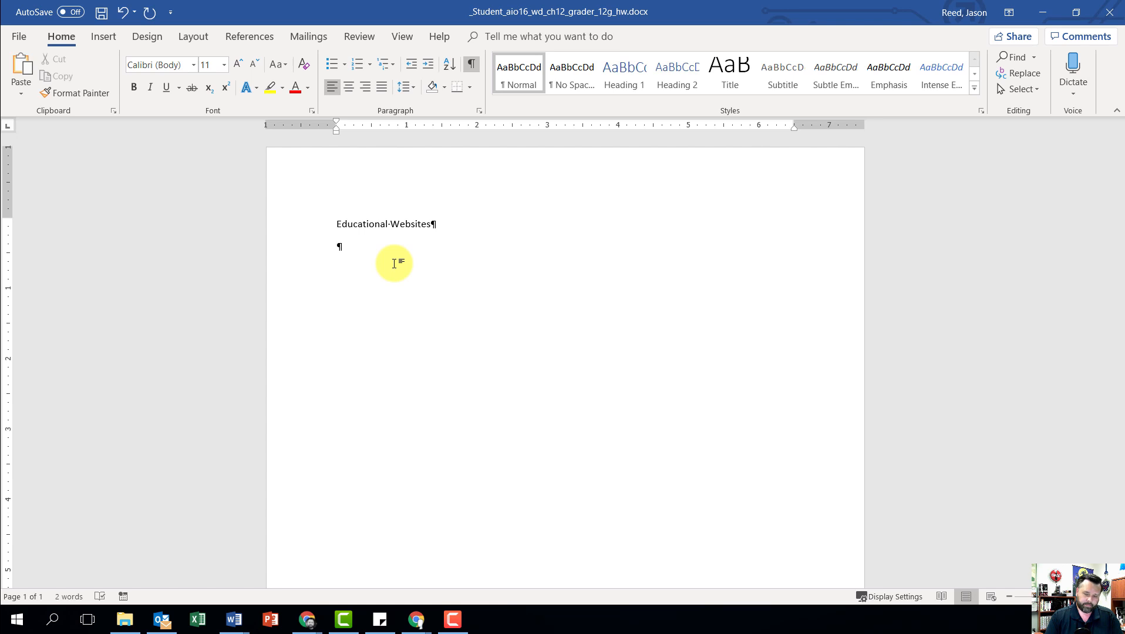
# Step: Add a second paragraph reading "Sturgeon Point Productions is offering website tie-ins with every educational video title in our catalog, at no additional cost."
pyautogui.write('Sturgeon Pointy')
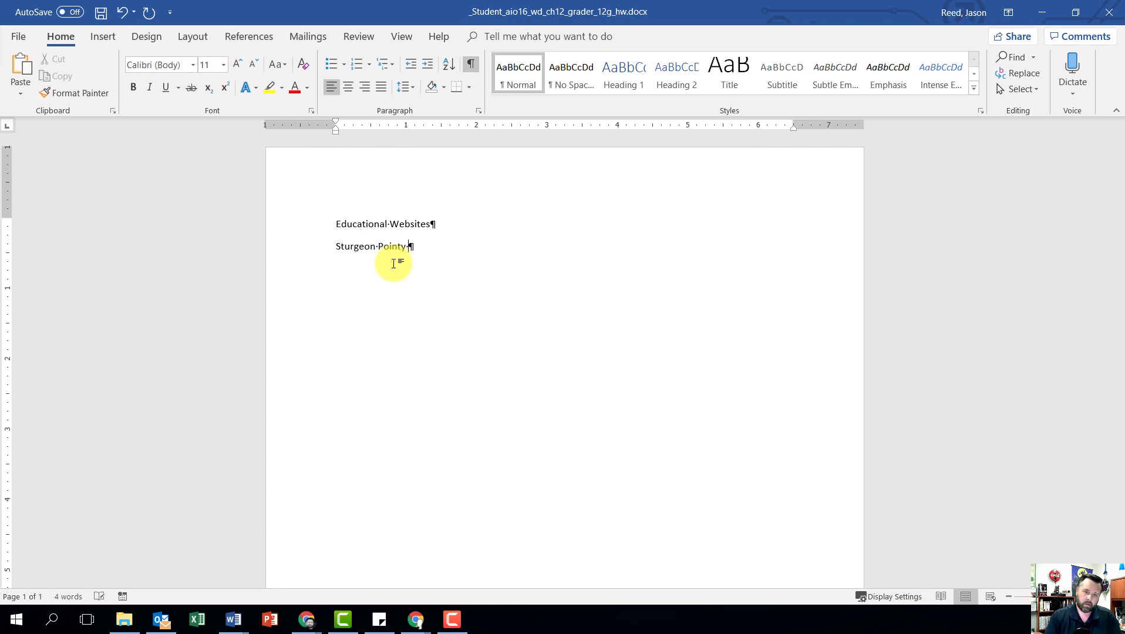
pyautogui.press('BackSpace')
pyautogui.write('Productions is ')
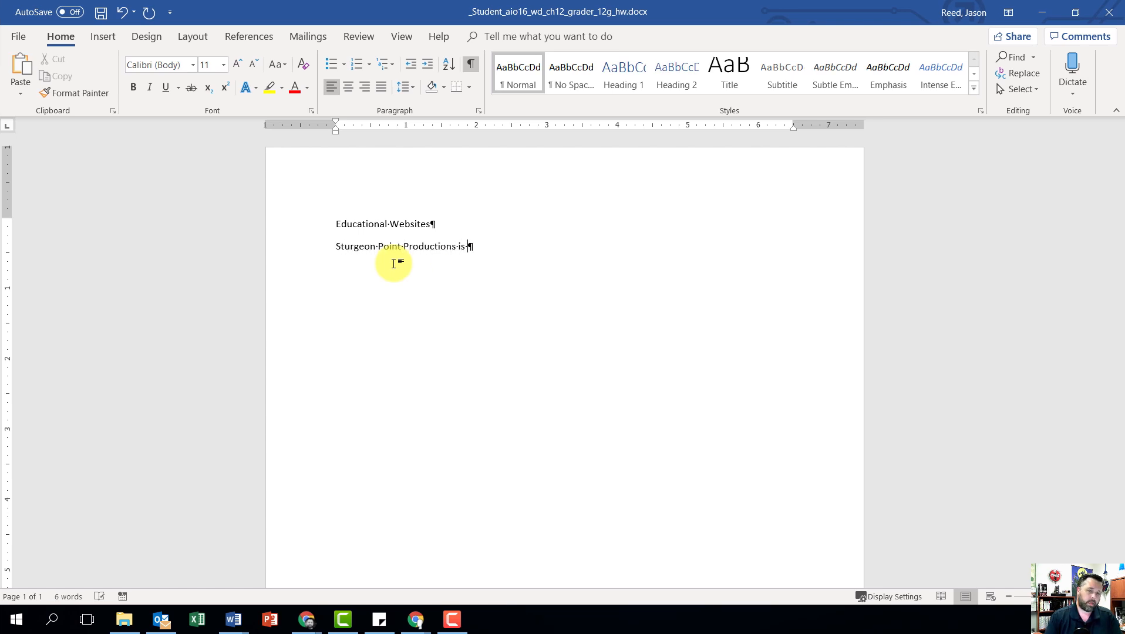
pyautogui.write('offering website ti')
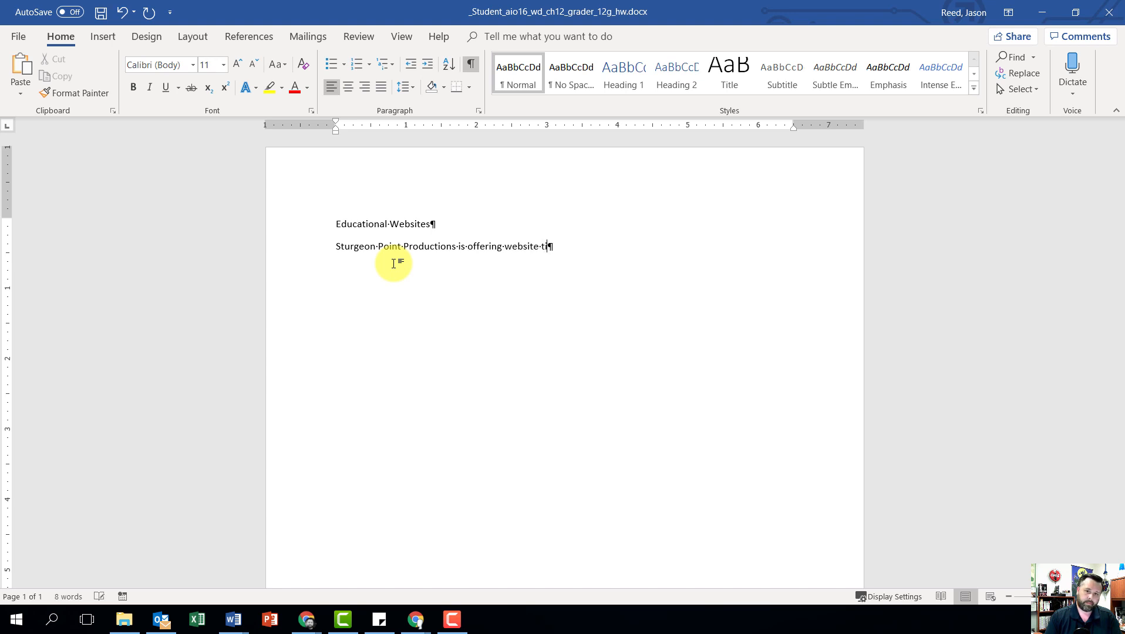
pyautogui.write('e-ins with')
pyautogui.write('every e')
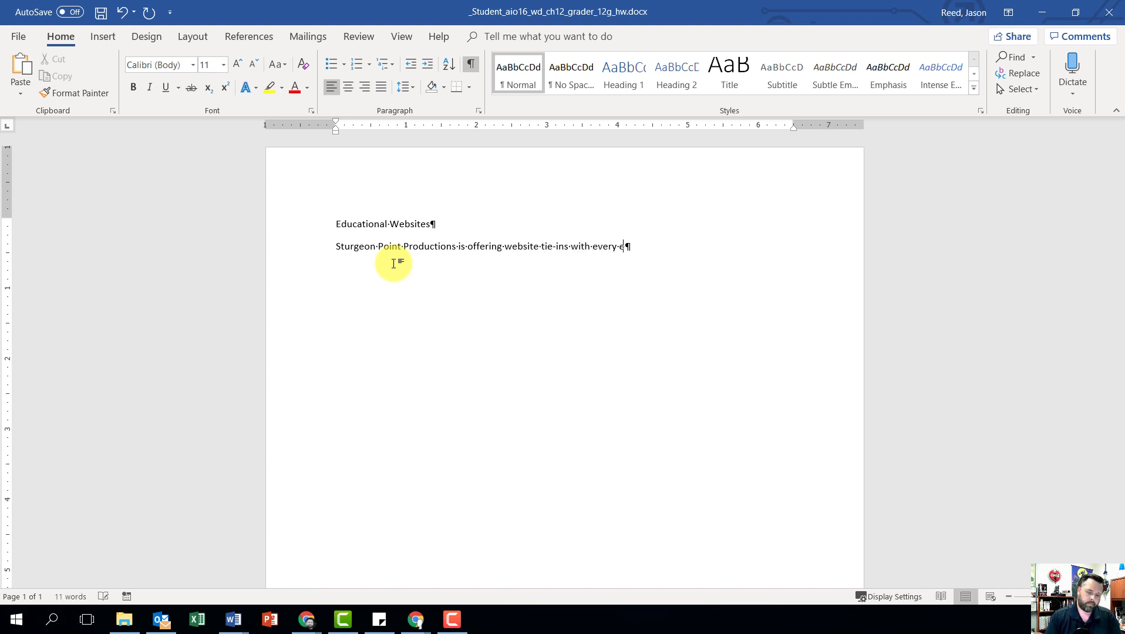
pyautogui.write('ducational video ti')
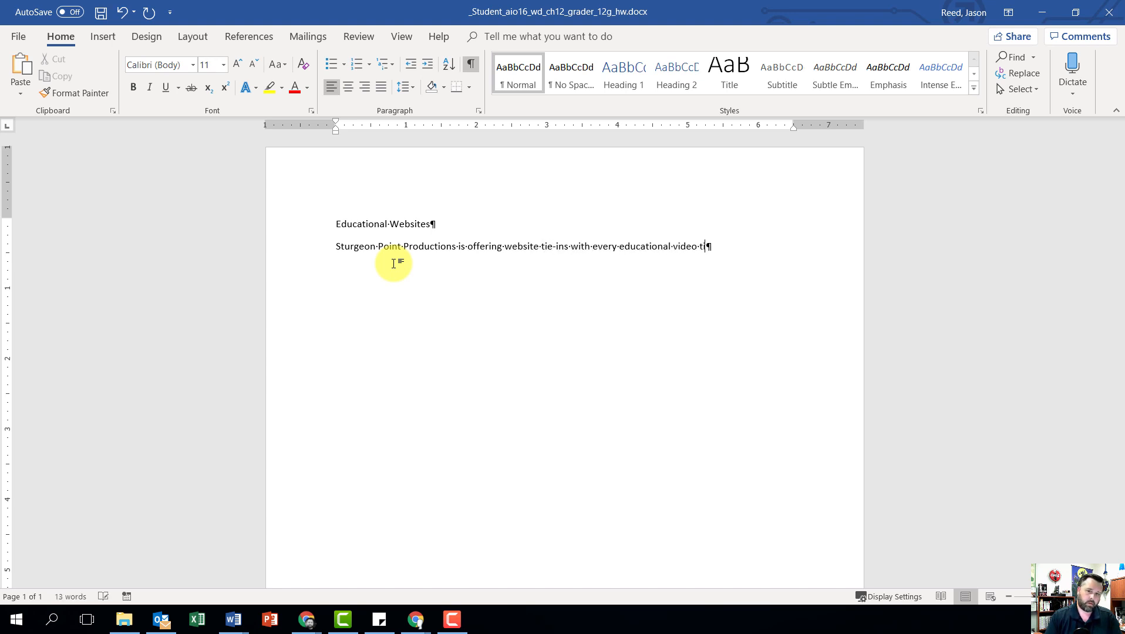
pyautogui.write('tle in our catalog, at no addi')
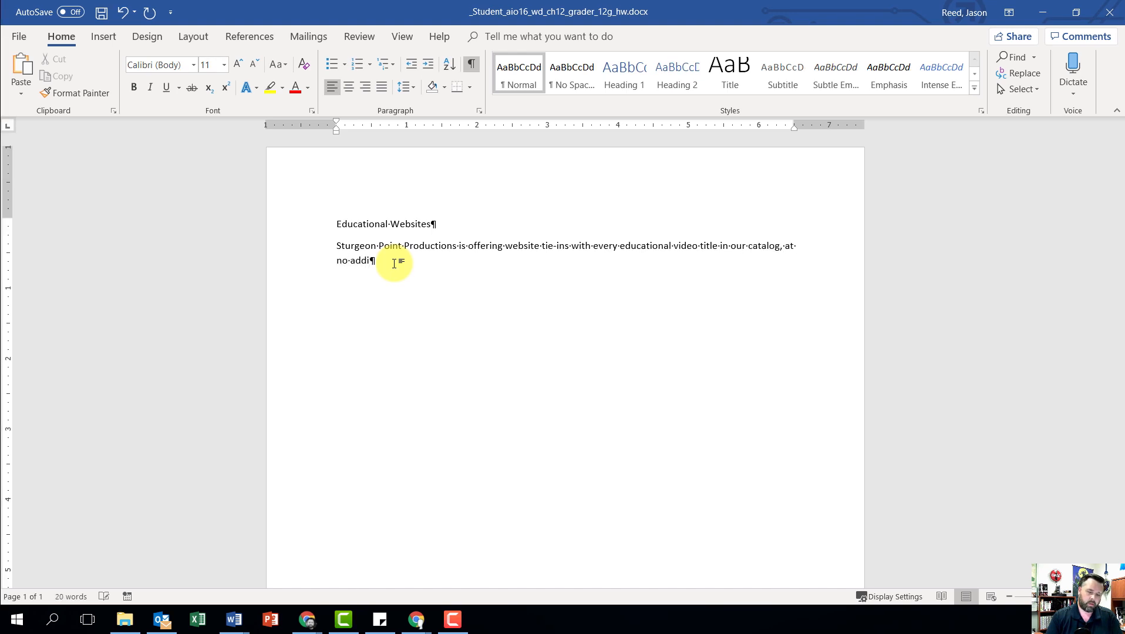
pyautogui.write('tional cost.')
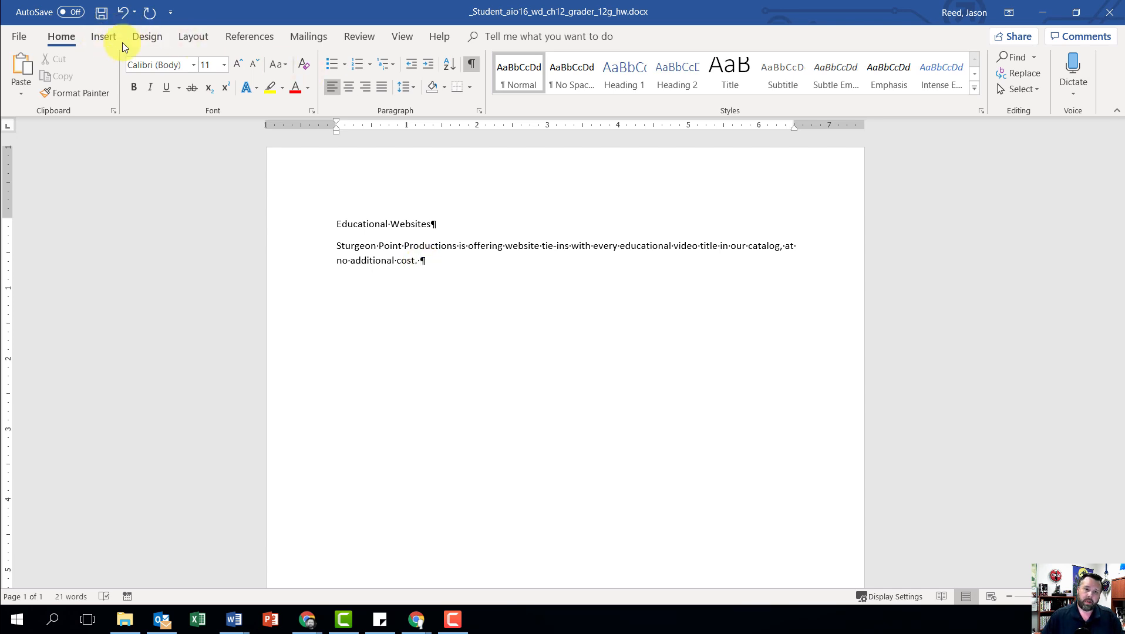
# Step: Insert the text of w012G_Education.docx from the Downloads folder at the end of the second paragraph
pyautogui.click(103, 39)
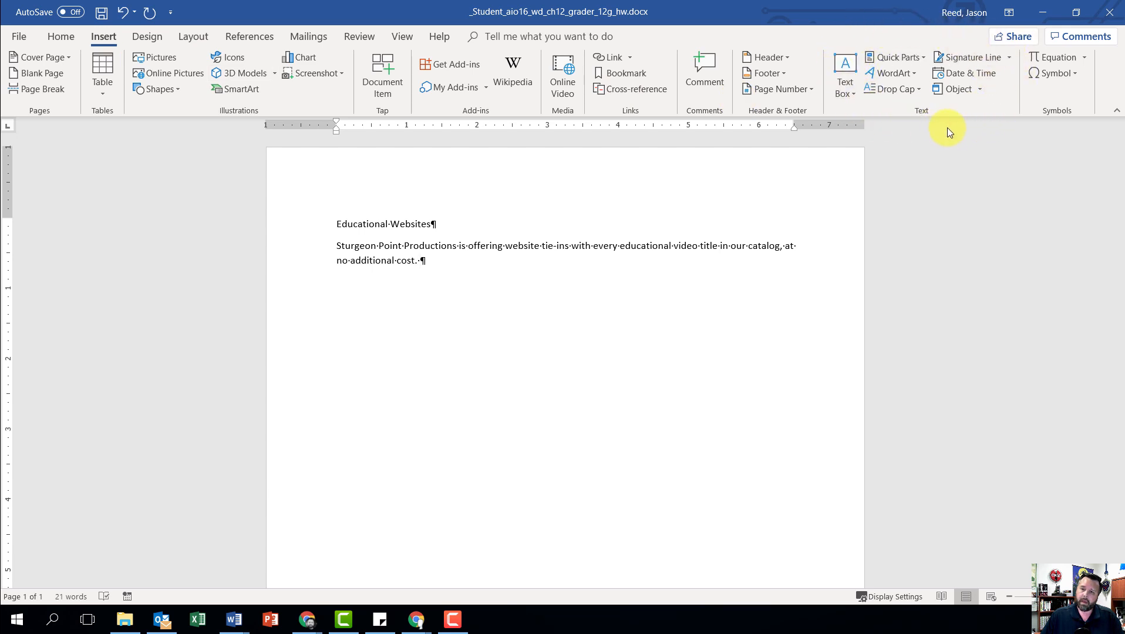
pyautogui.click(982, 91)
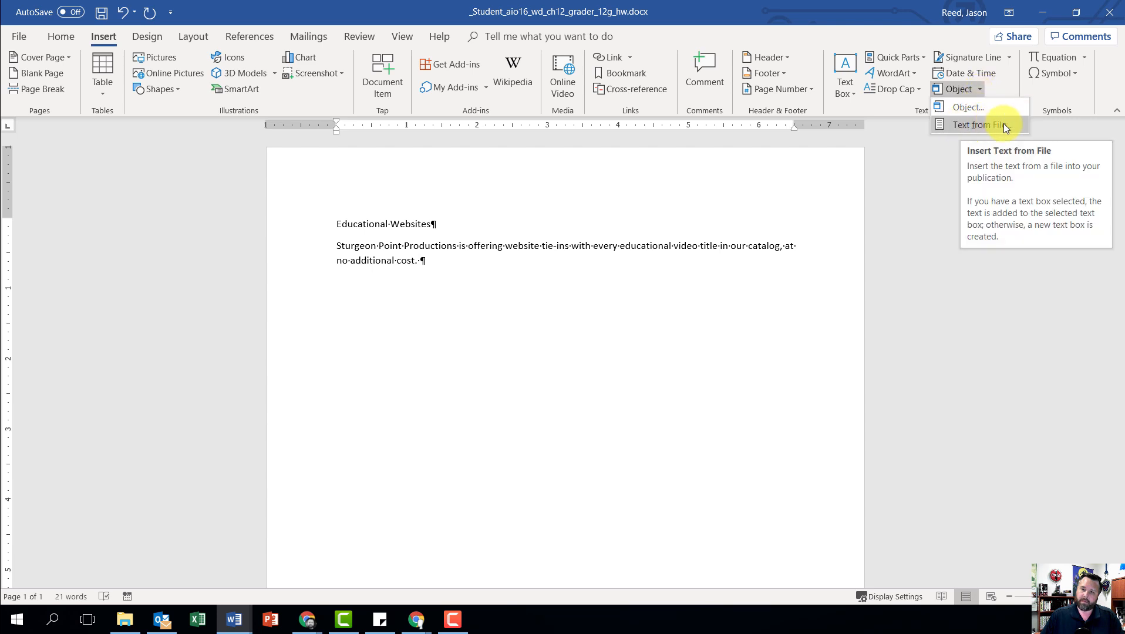
pyautogui.click(985, 125)
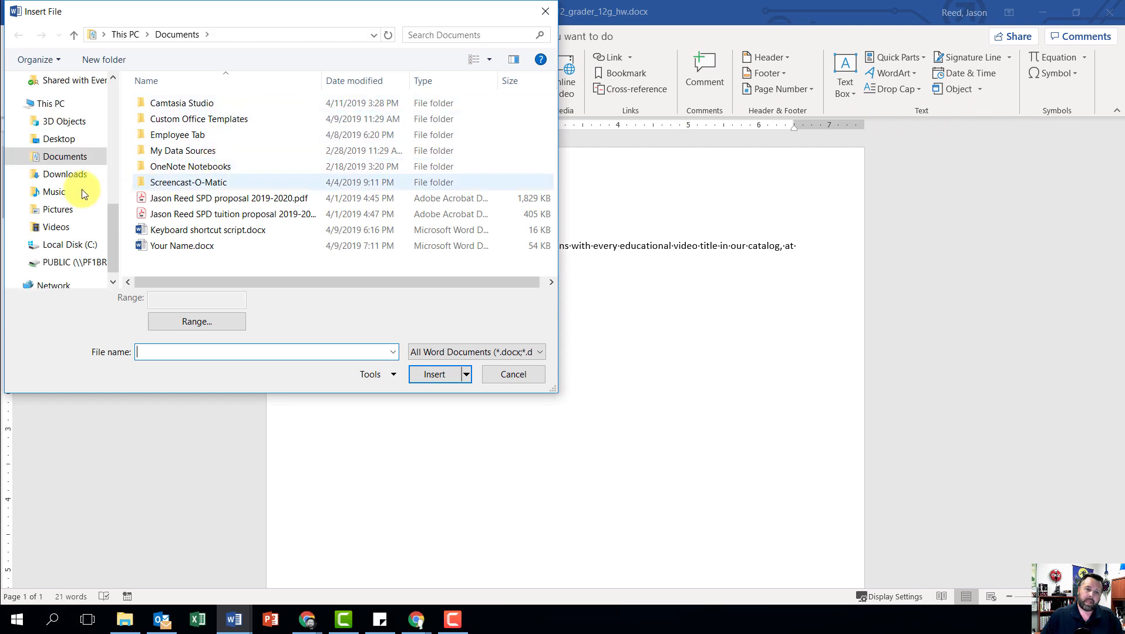
pyautogui.click(64, 175)
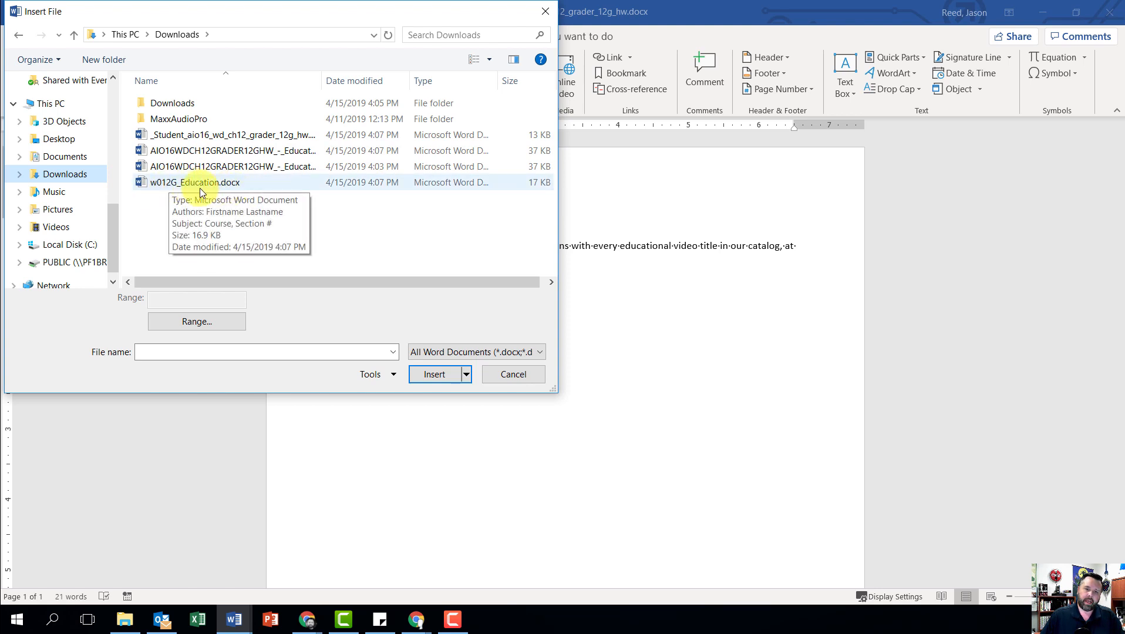
pyautogui.click(238, 182)
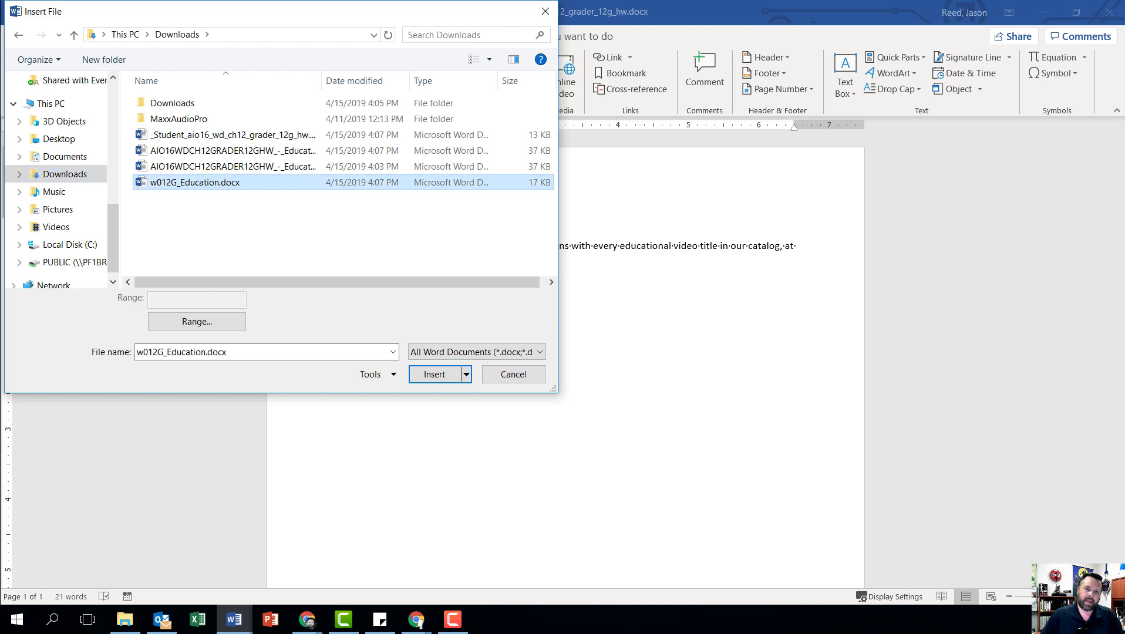
pyautogui.click(433, 374)
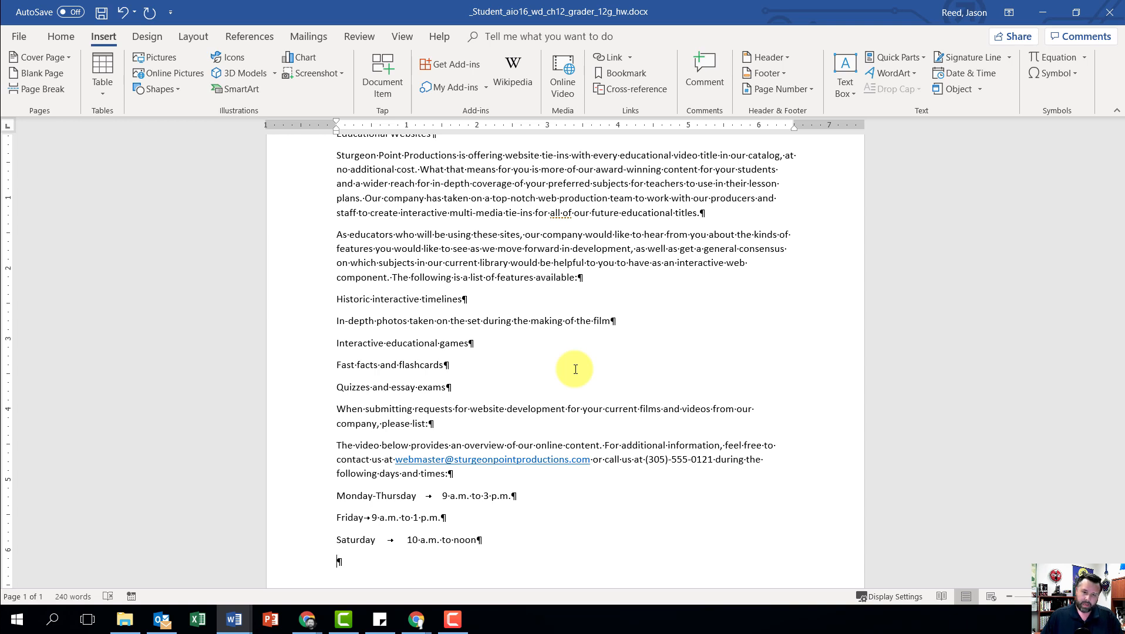
# Step: Set the line spacing of the entire document to 1.5 lines and the spacing after paragraphs to 6 pt
pyautogui.hotkey('ctrl', 'a')
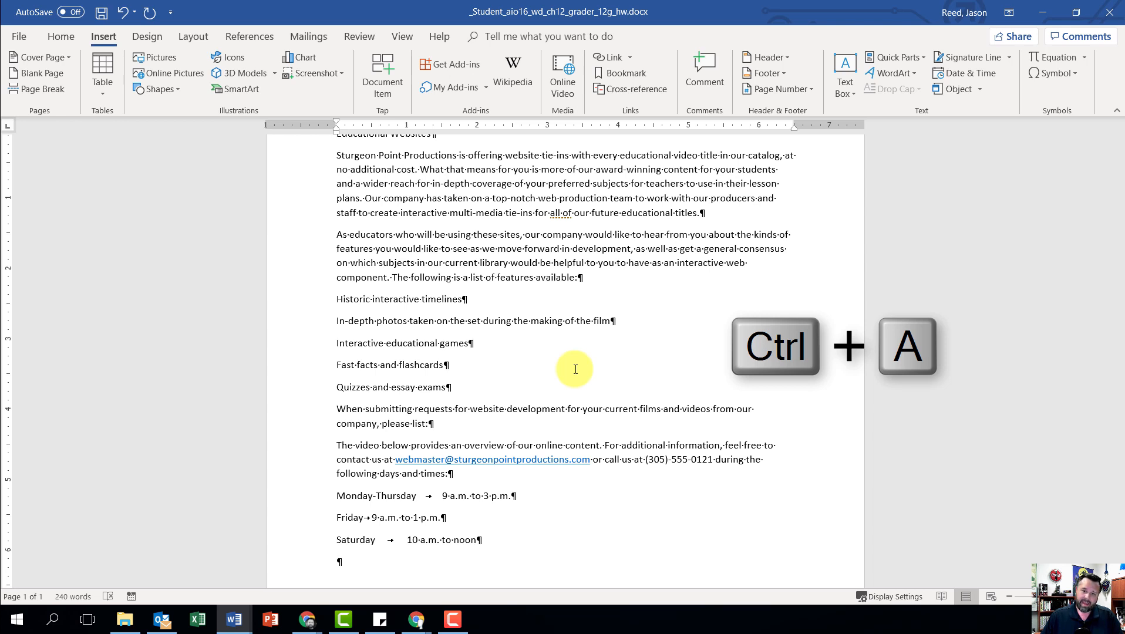
pyautogui.hotkey('ctrl', 'a')
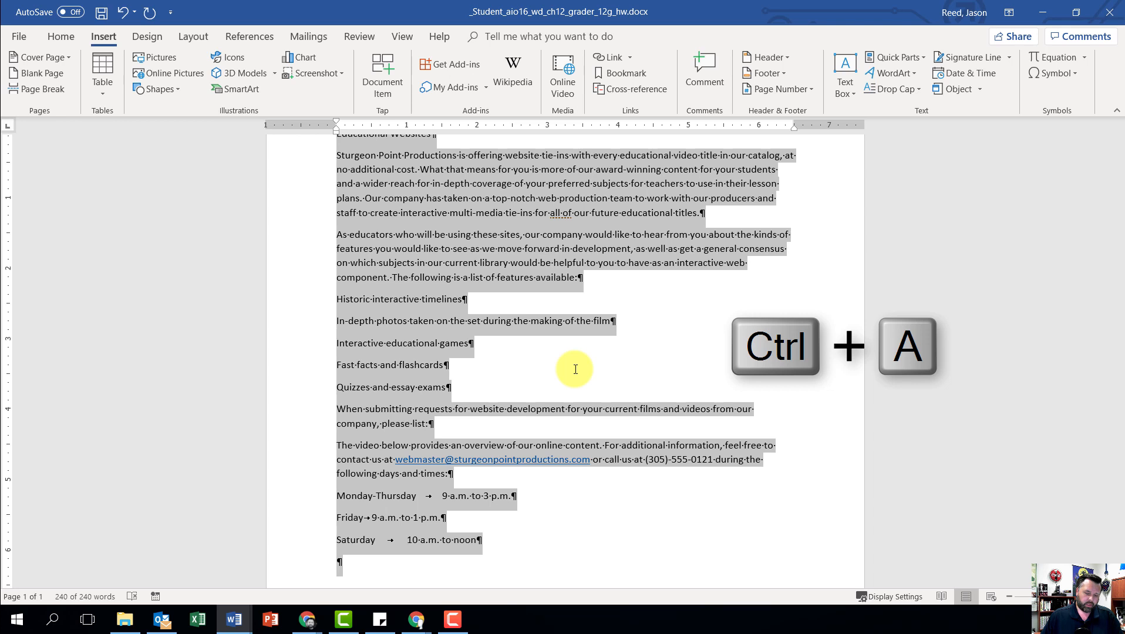
pyautogui.scroll(2, 517, 455)
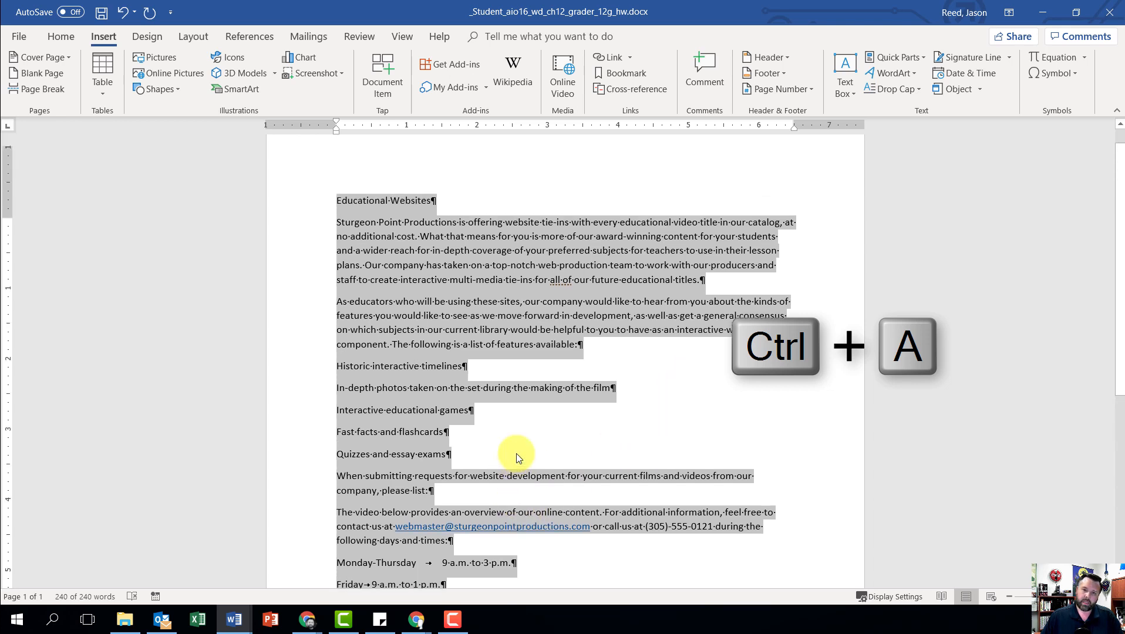
pyautogui.scroll(-8, 475, 353)
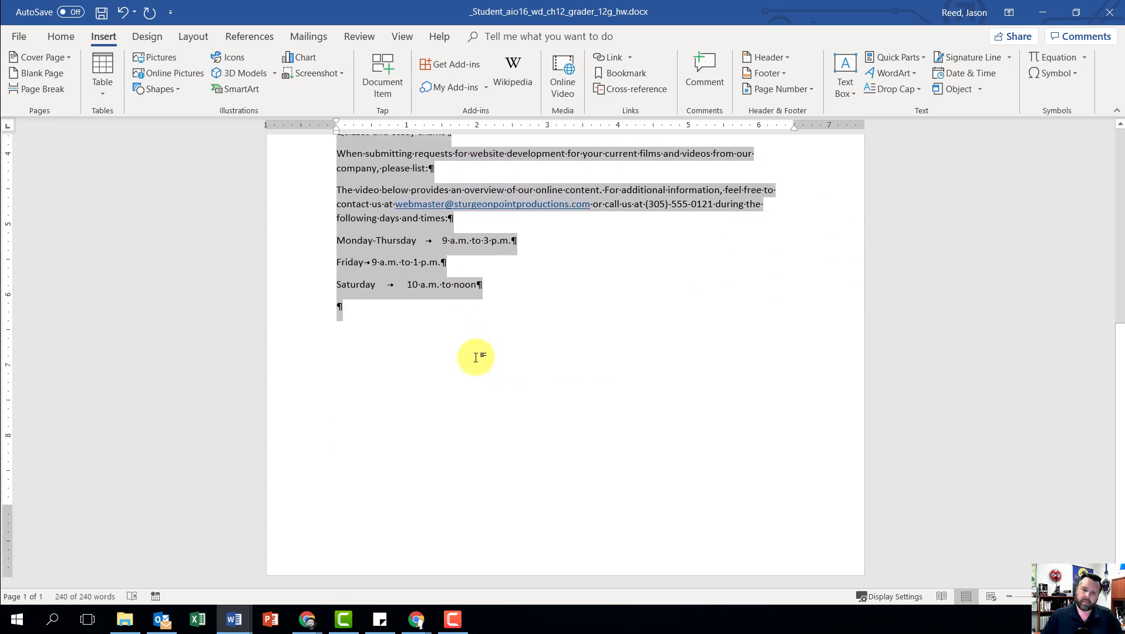
pyautogui.scroll(3, 476, 358)
pyautogui.scroll(2, 476, 357)
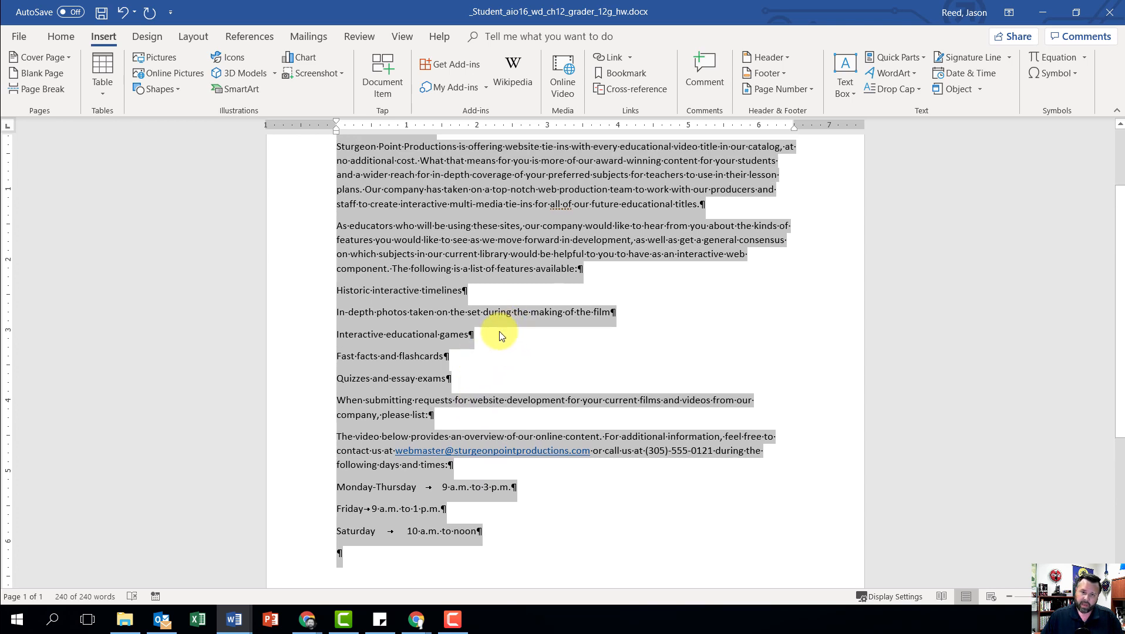
pyautogui.scroll(2, 491, 328)
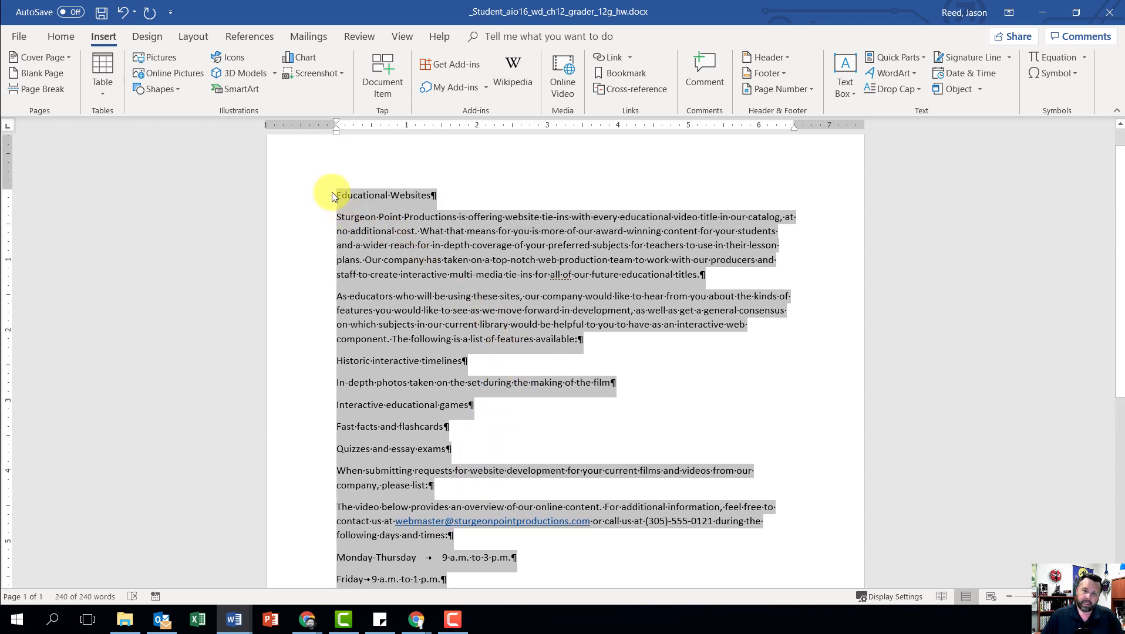
pyautogui.scroll(-3, 541, 514)
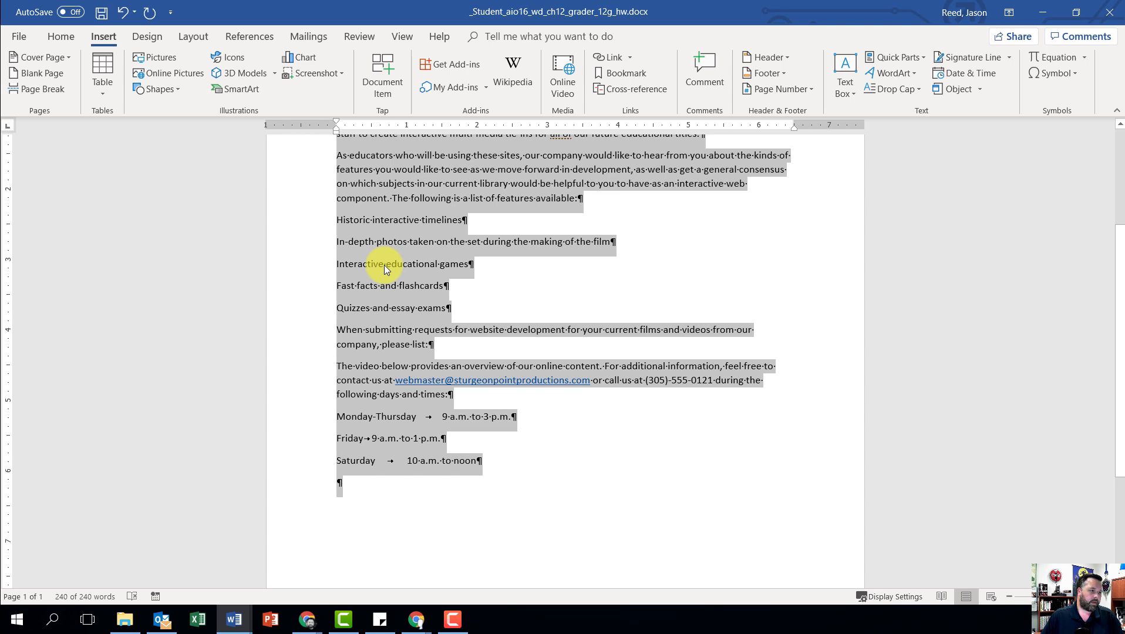
pyautogui.scroll(3, 393, 272)
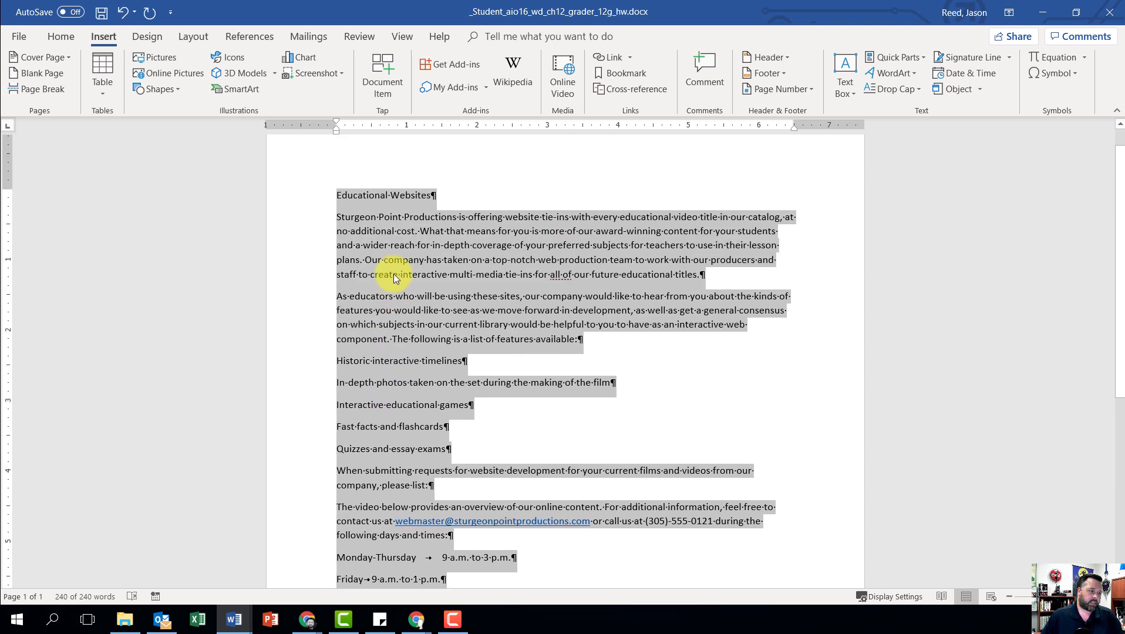
pyautogui.scroll(1, 394, 273)
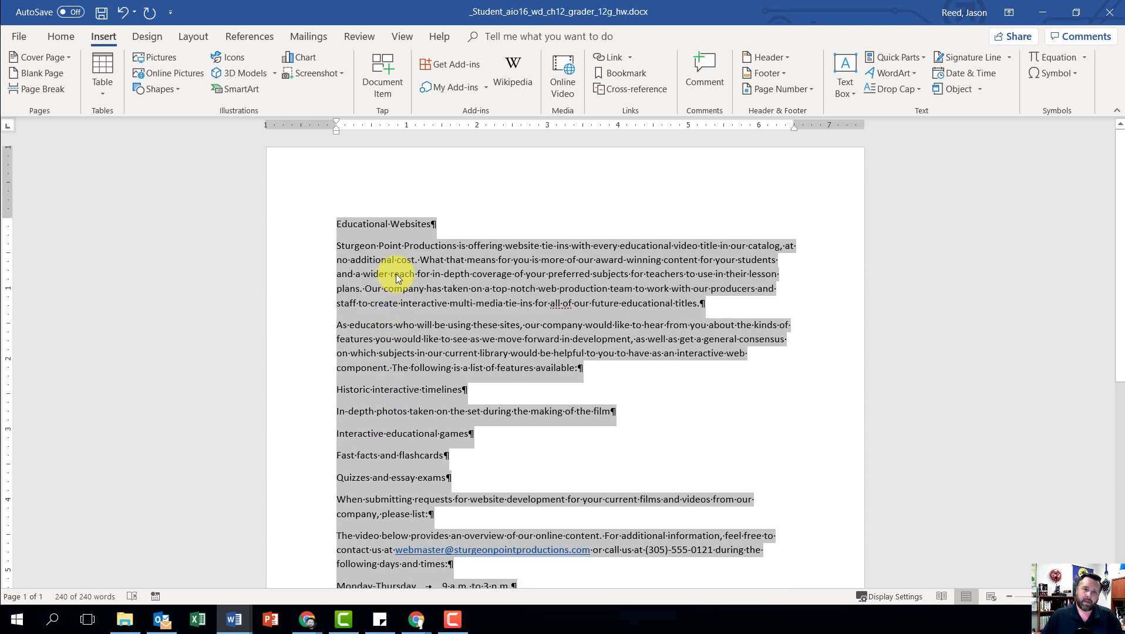
pyautogui.click(58, 39)
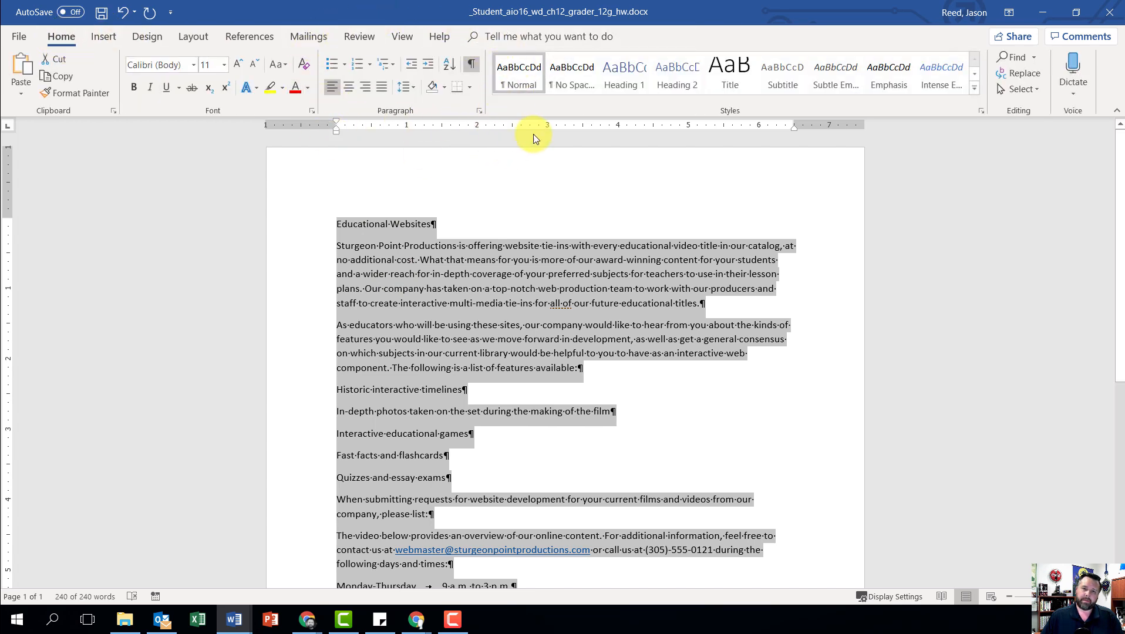
pyautogui.click(476, 109)
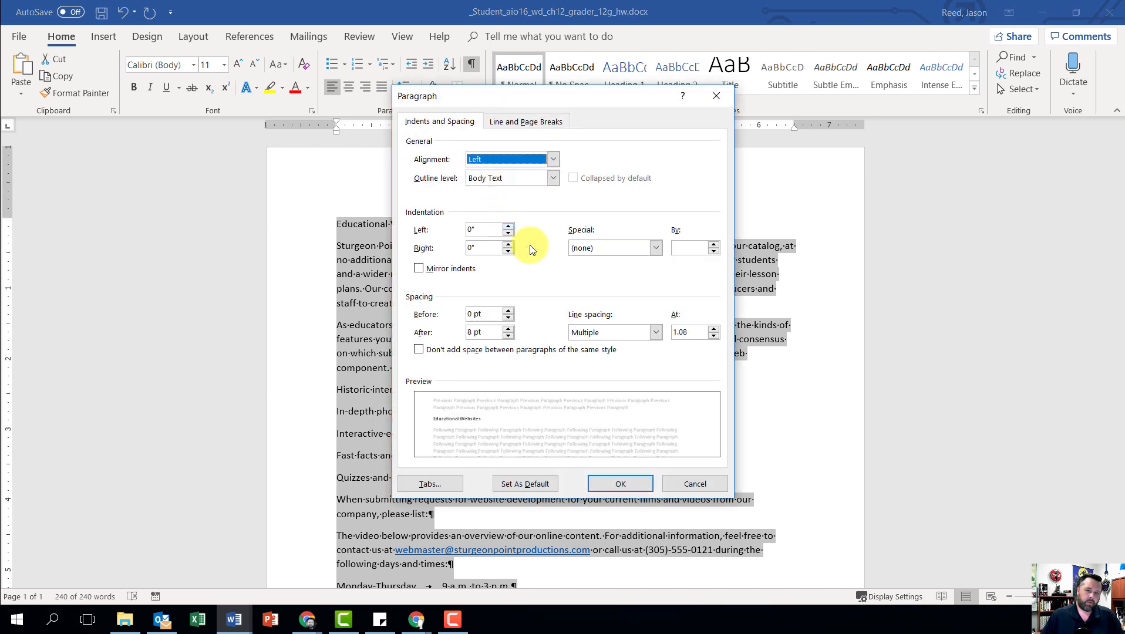
pyautogui.click(659, 332)
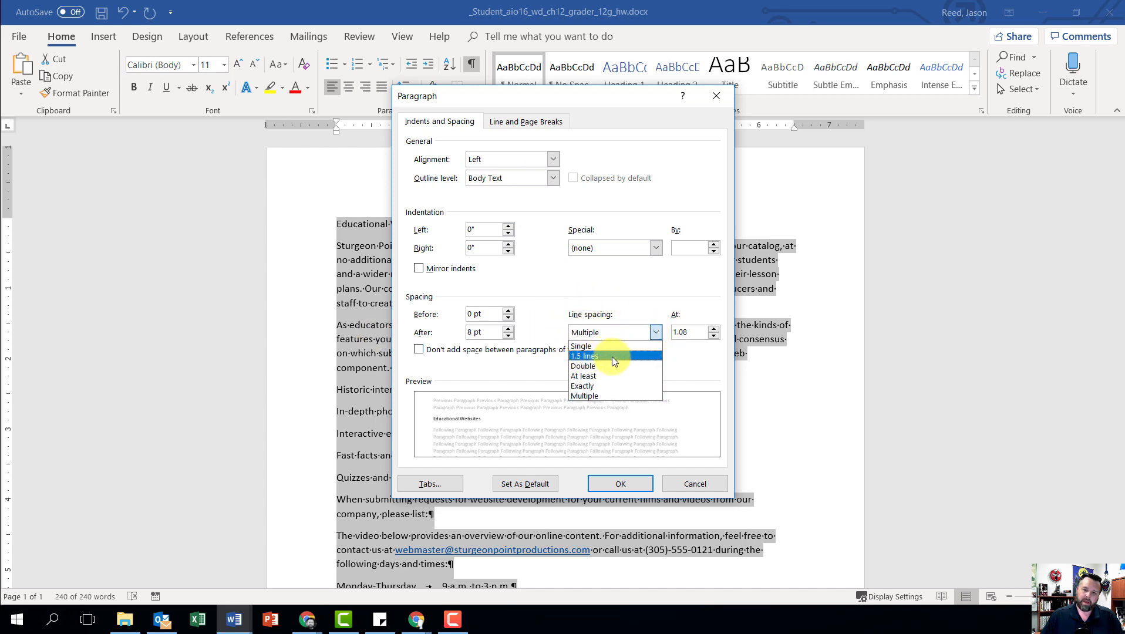
pyautogui.click(612, 357)
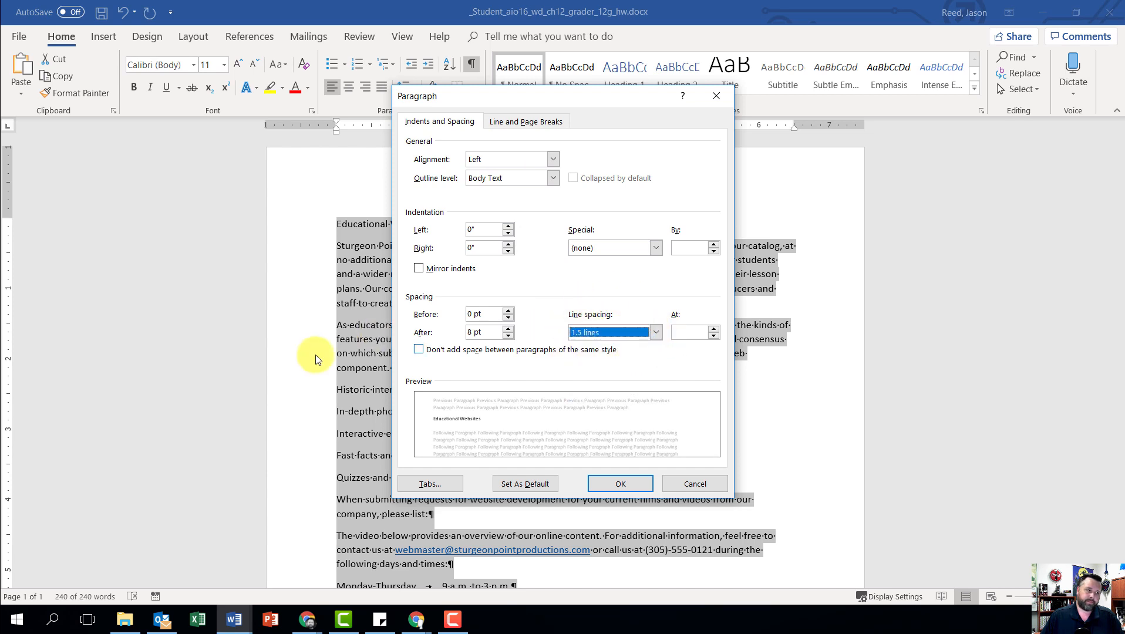
pyautogui.click(508, 336)
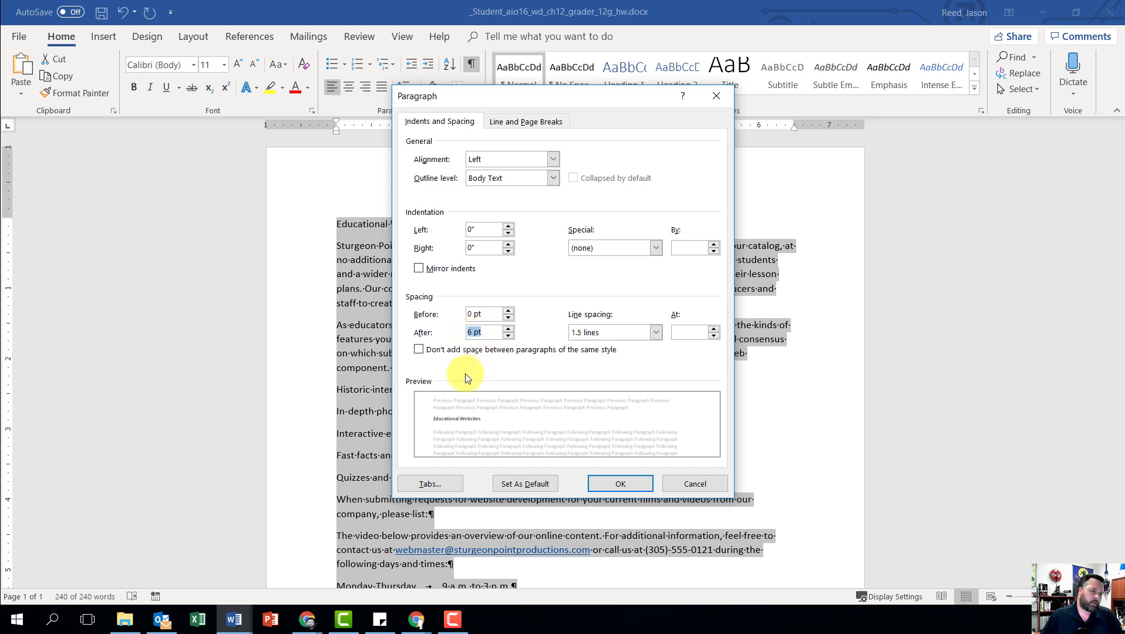
pyautogui.click(625, 484)
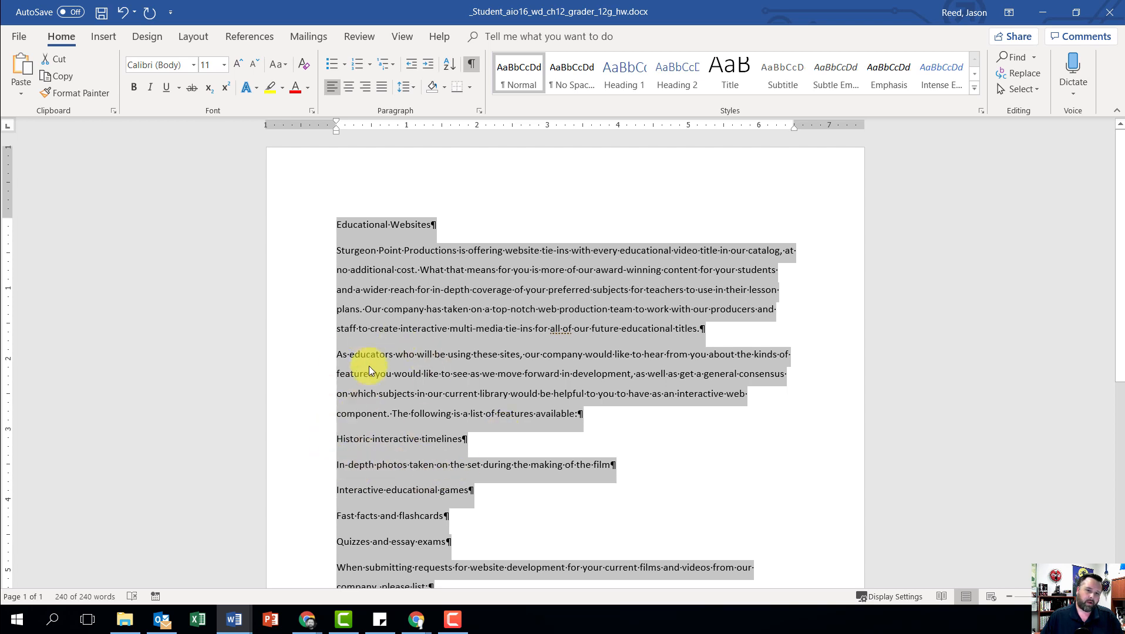
# Step: Indent the first line of the paragraphs beginning "Sturgeon Point Productions", "As educators", "When submitting requests" and "The video below" by 0.5 inch
pyautogui.click(339, 253)
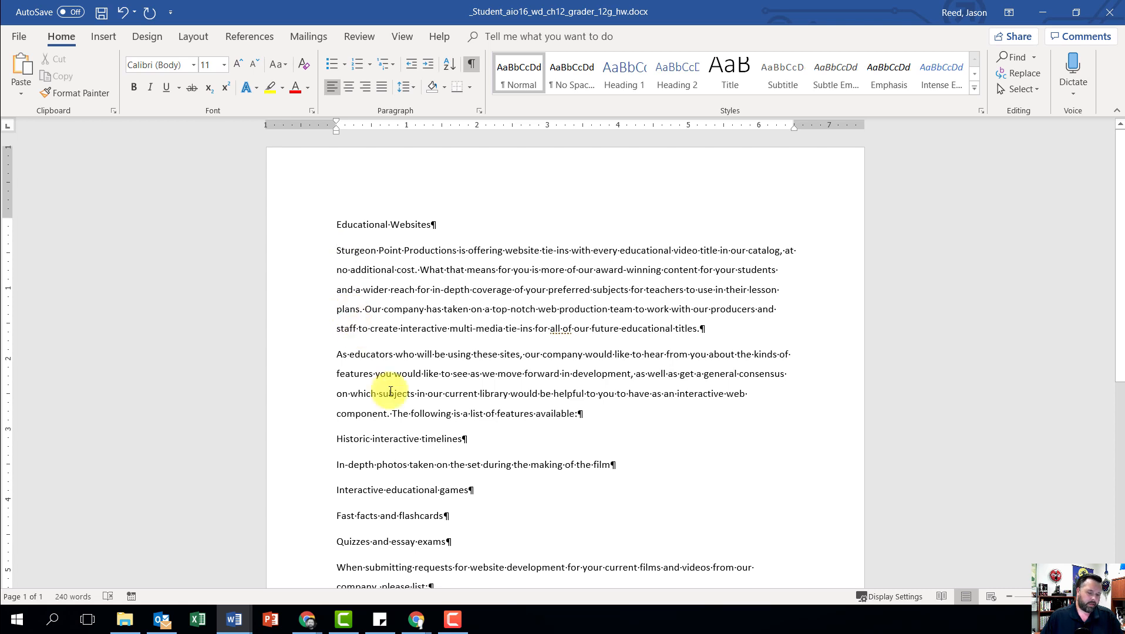
pyautogui.press('Tab')
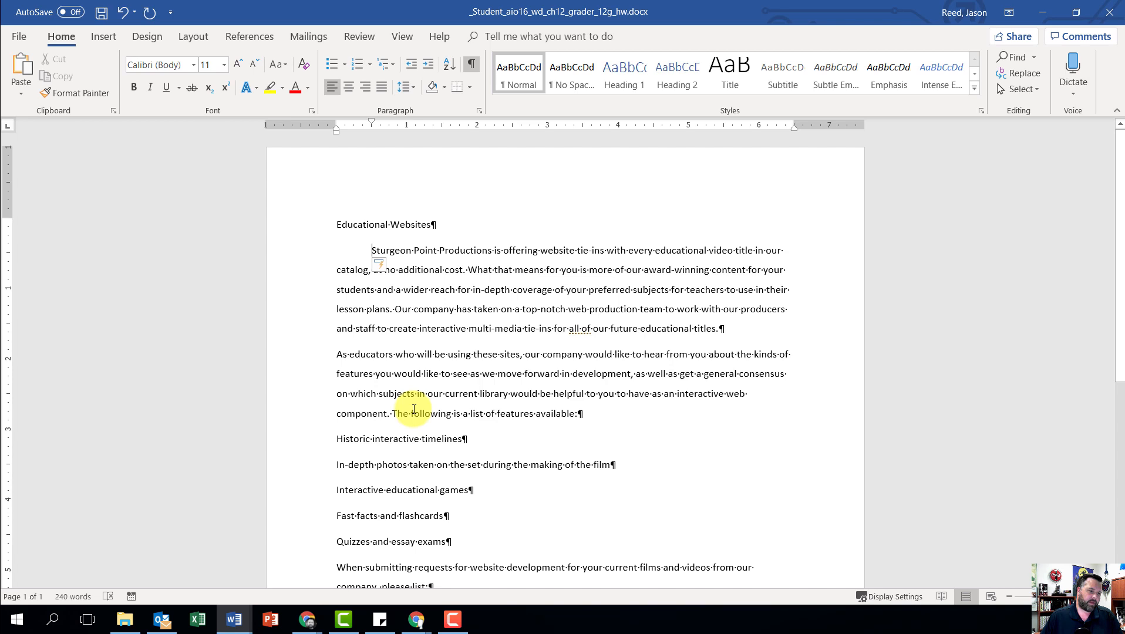
pyautogui.click(334, 355)
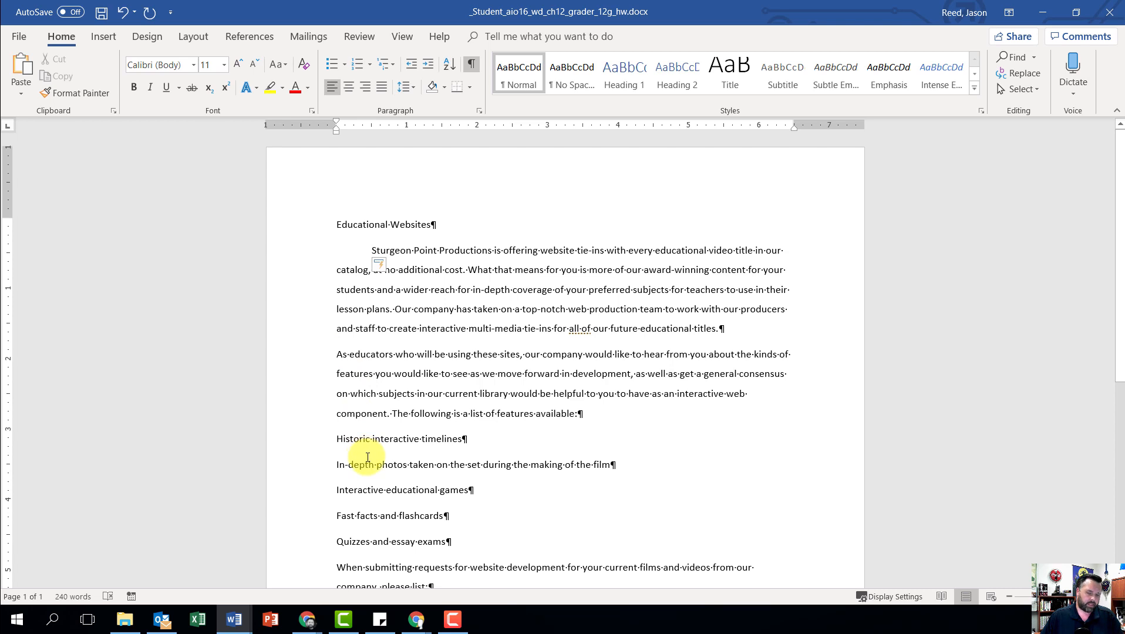
pyautogui.press('Tab')
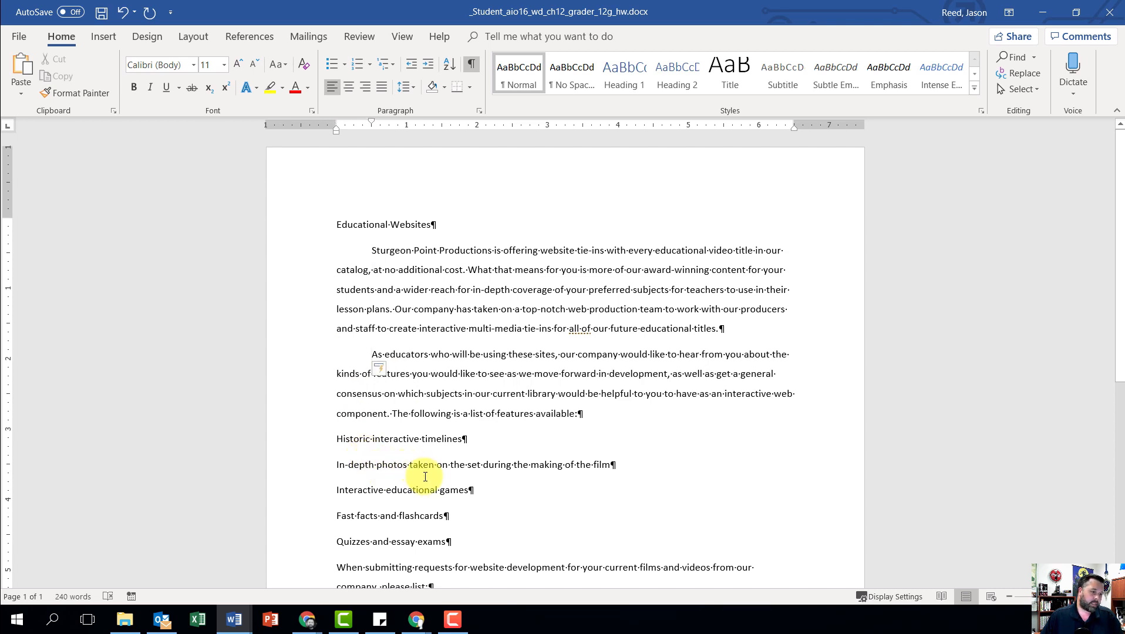
pyautogui.scroll(-4, 425, 476)
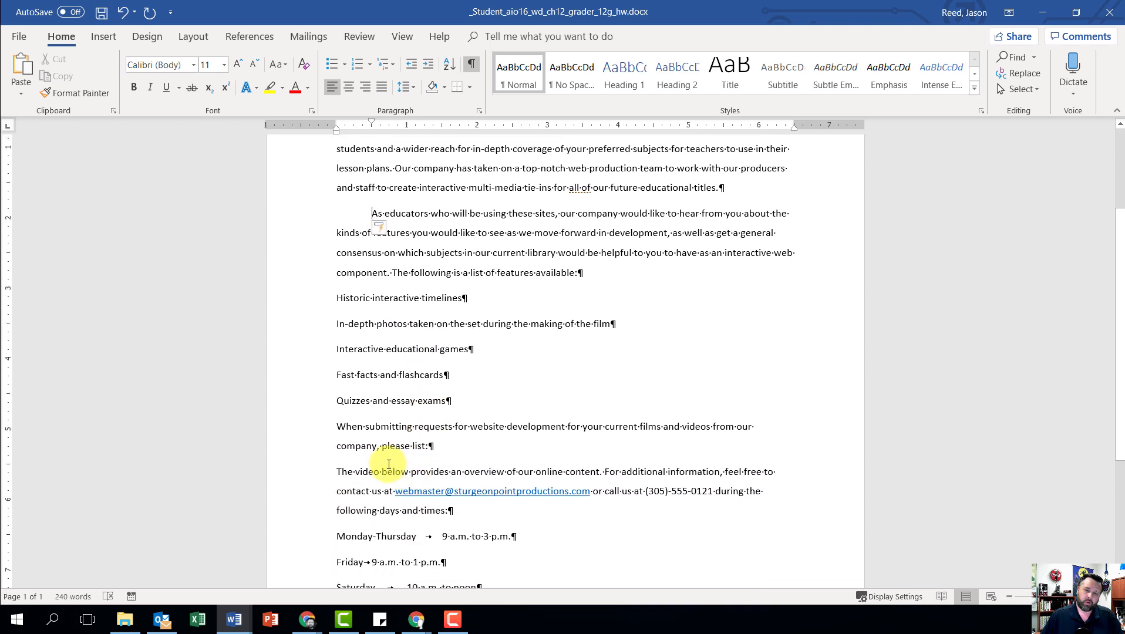
pyautogui.click(338, 427)
pyautogui.press('Tab')
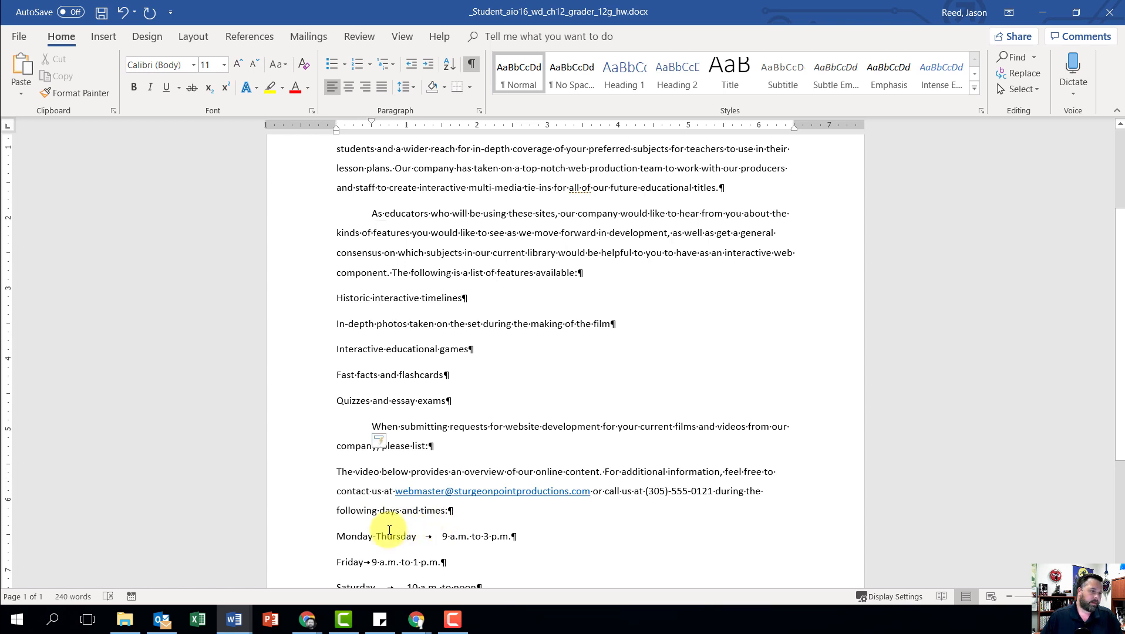
pyautogui.scroll(-3, 390, 533)
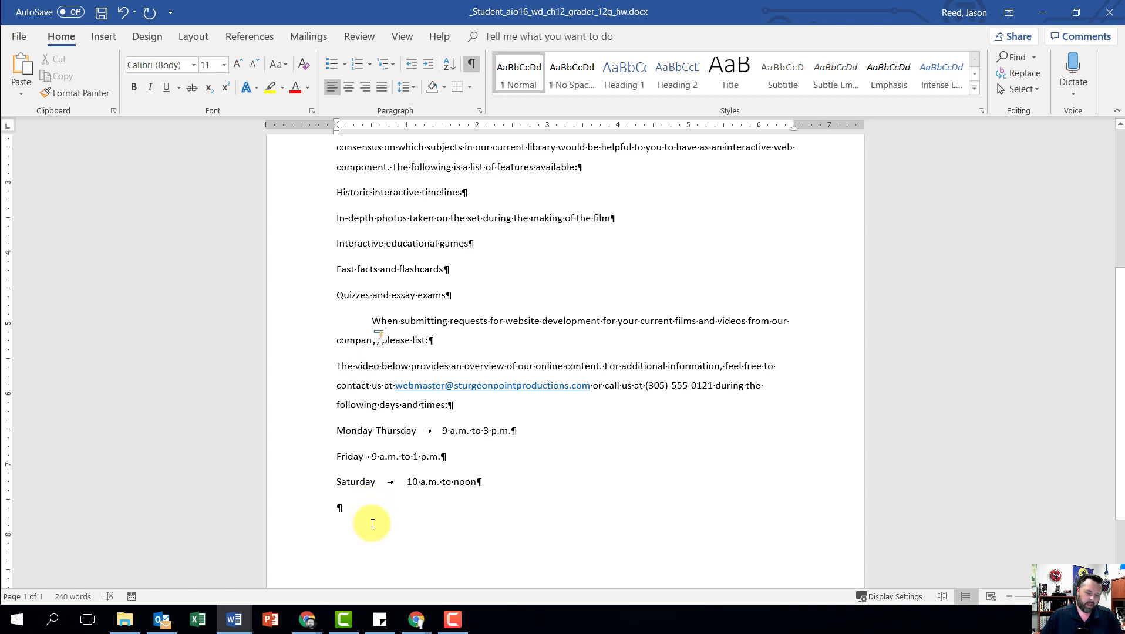
pyautogui.press('Tab')
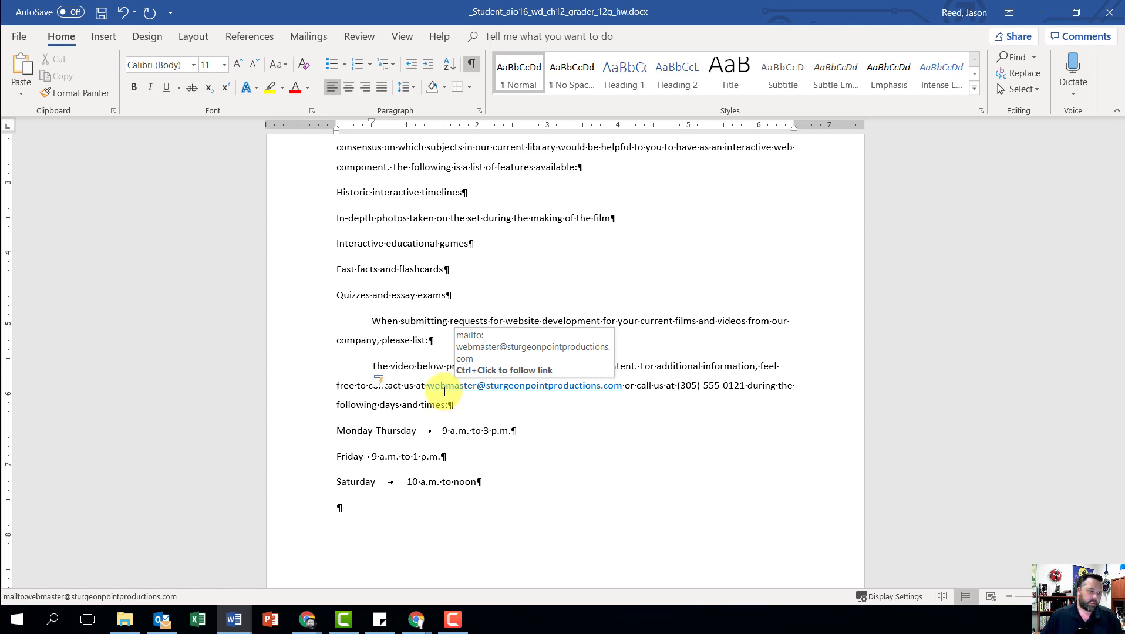
# Step: Set the font size of the "Educational Websites" title, including its paragraph mark, to 50 pt
pyautogui.scroll(5, 490, 389)
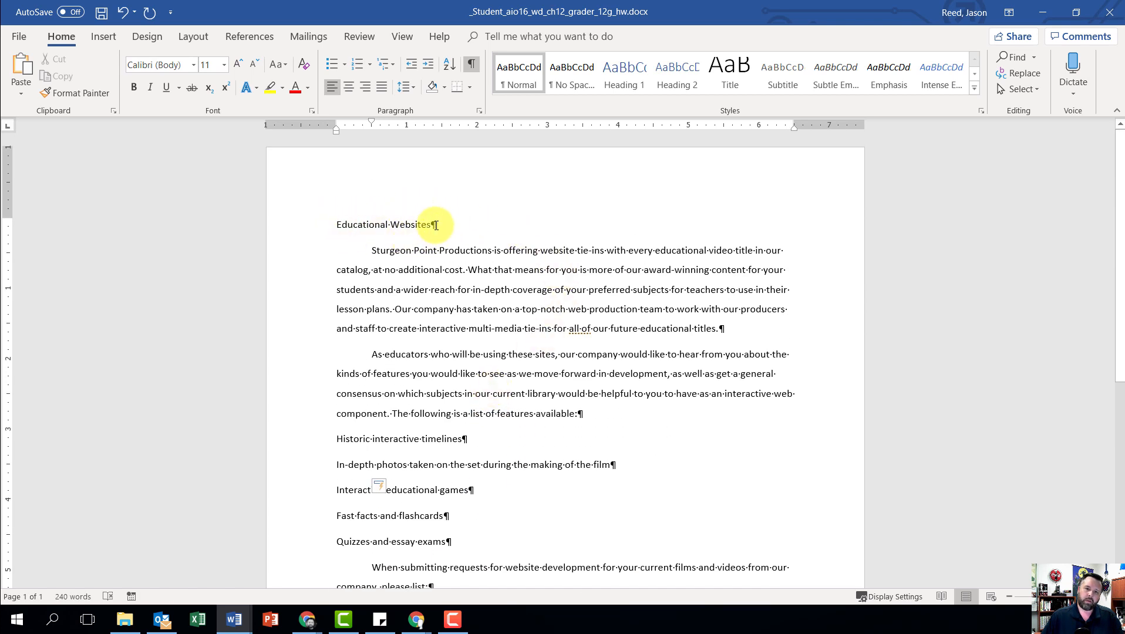
pyautogui.moveTo(435, 225); pyautogui.dragTo(350, 223)
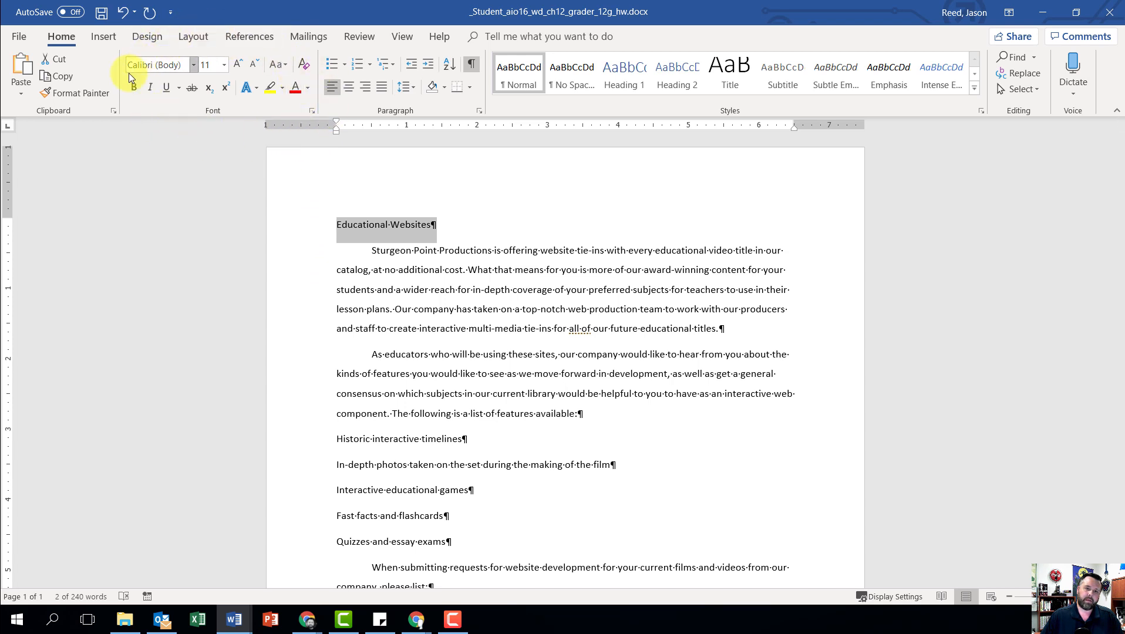
pyautogui.click(224, 65)
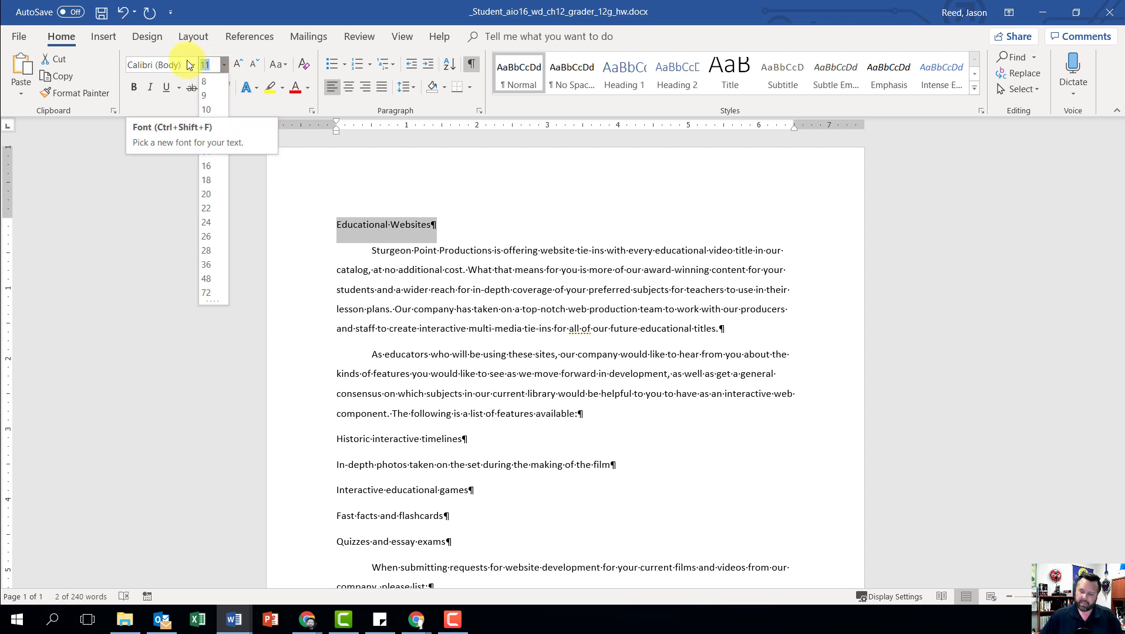
pyautogui.write('50')
pyautogui.press('Return')
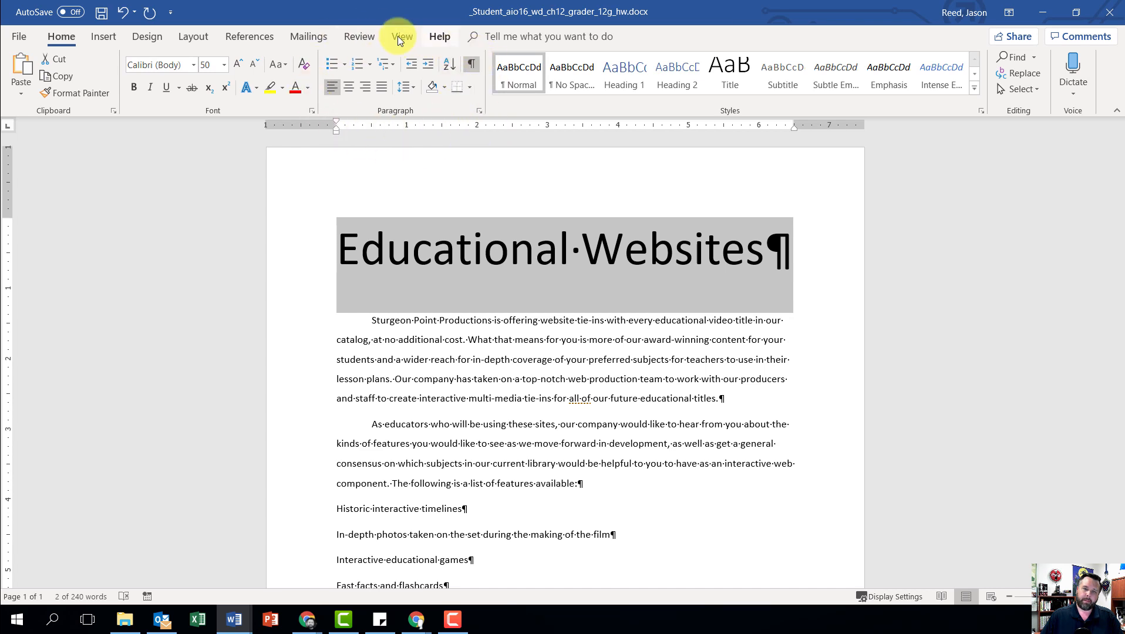
# Step: Change the line spacing of the "Educational Websites" title to Single
pyautogui.click(477, 111)
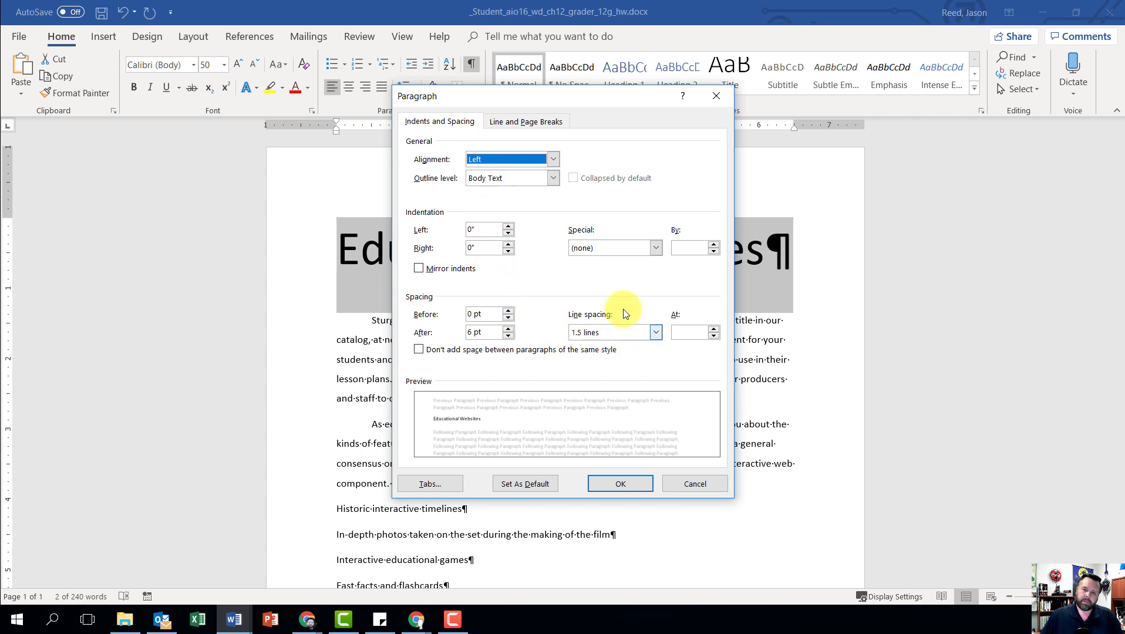
pyautogui.click(655, 332)
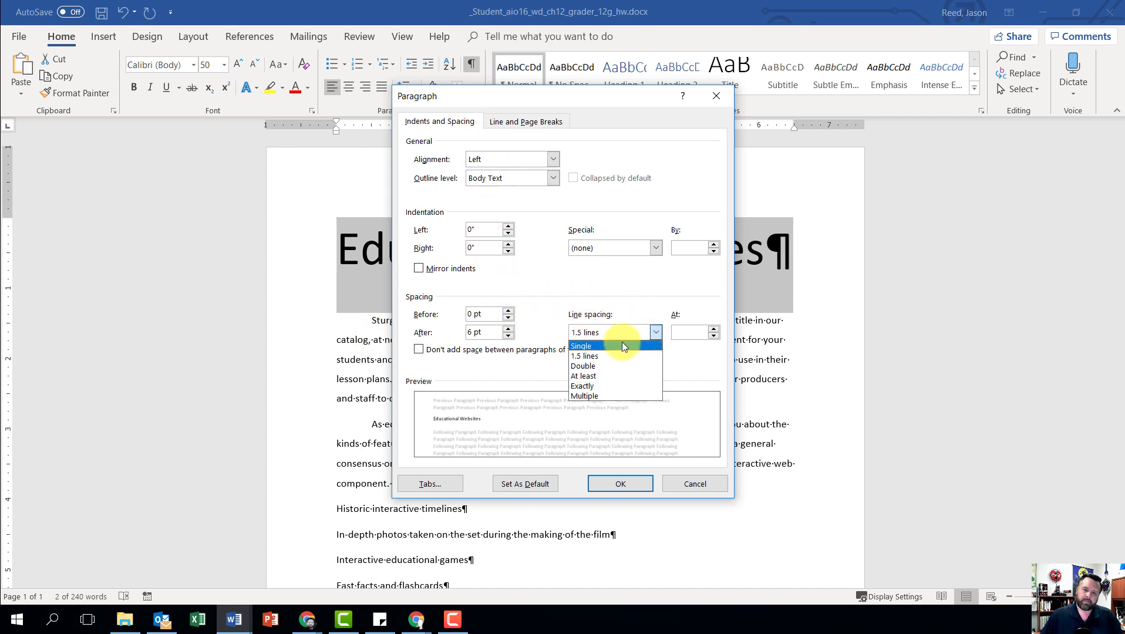
pyautogui.click(621, 342)
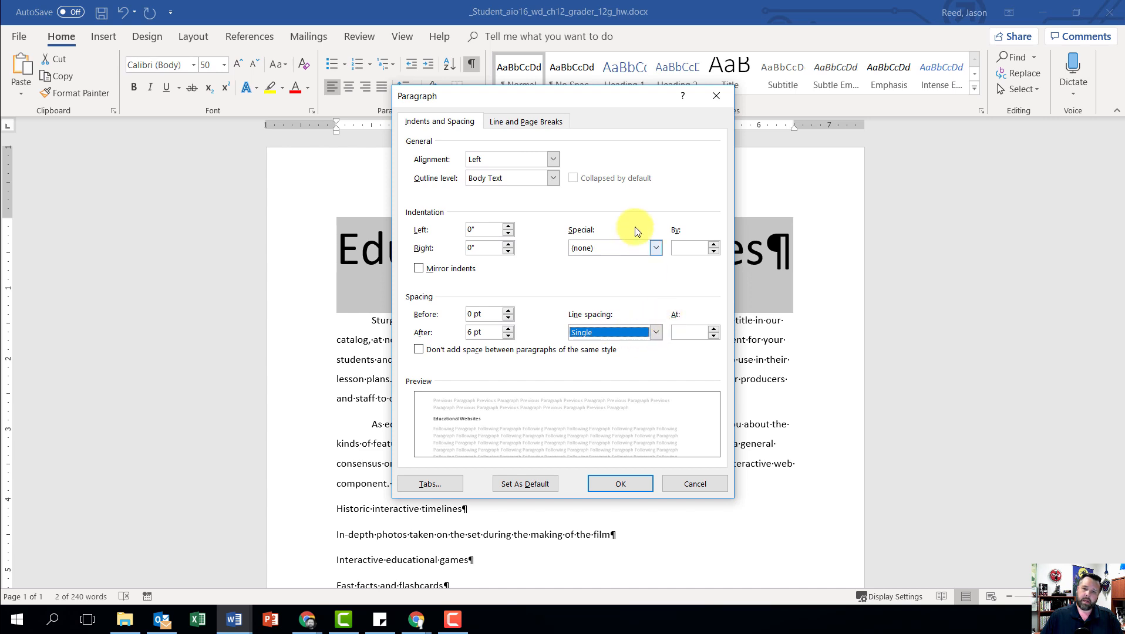
pyautogui.click(623, 485)
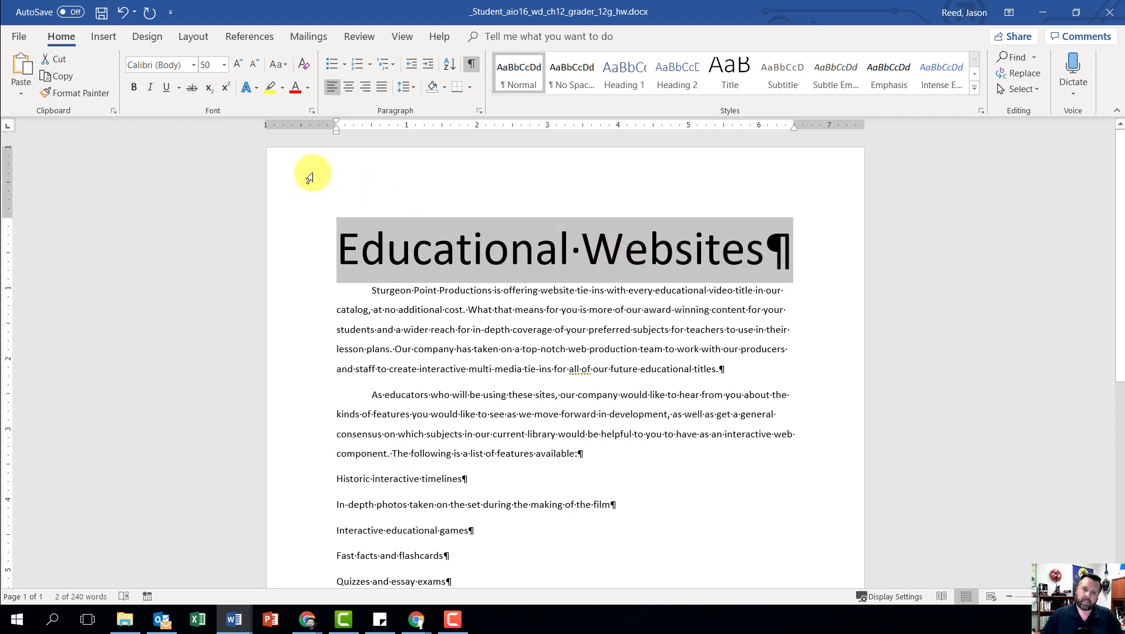
# Step: Center the "Educational Websites" title and apply the text effect Fill: Blue, Accent color 1; Shadow
pyautogui.click(350, 88)
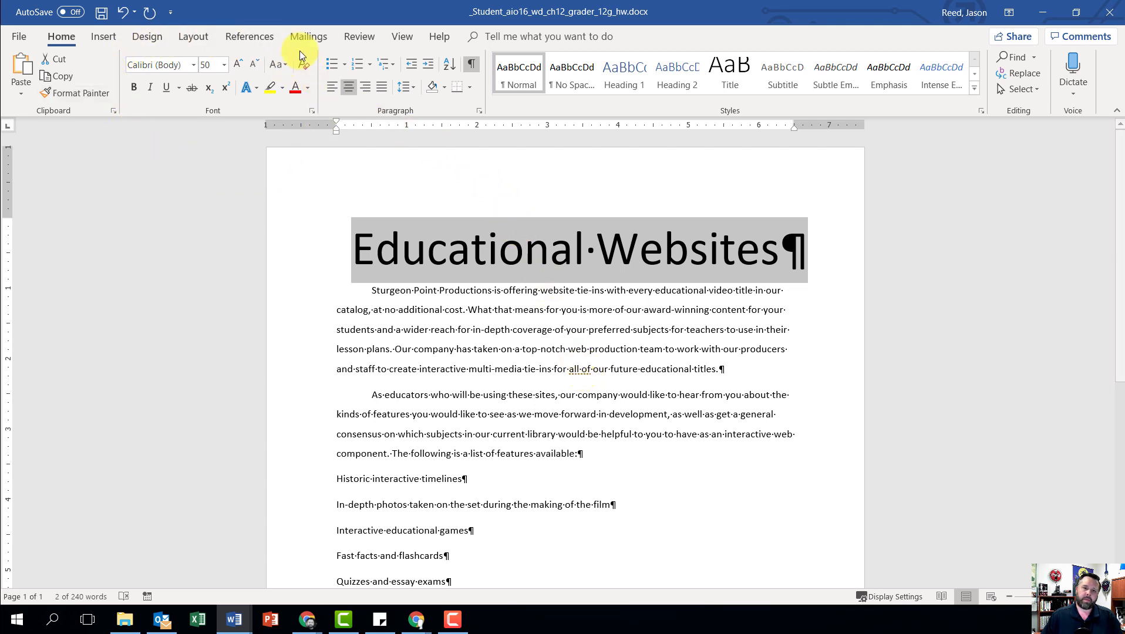
pyautogui.click(254, 89)
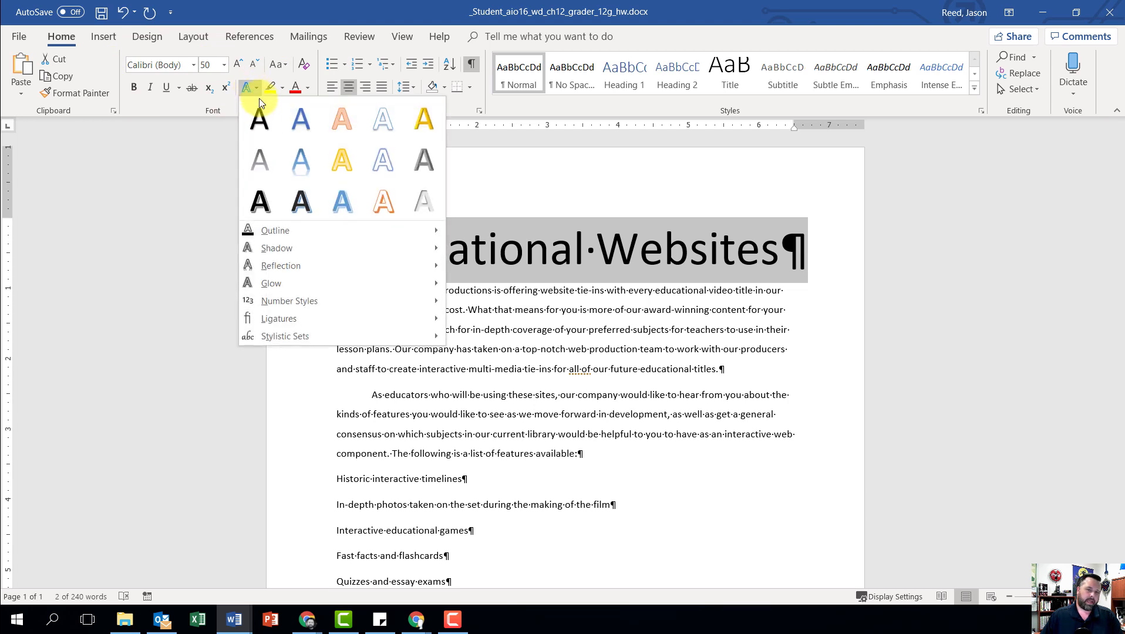
pyautogui.click(299, 121)
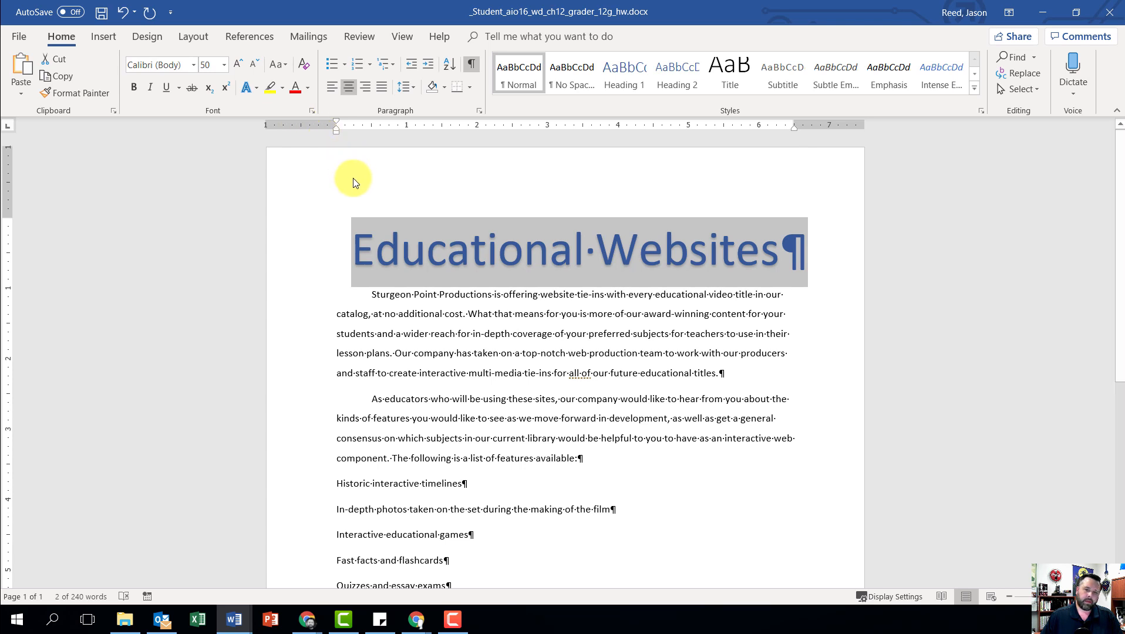
# Step: Insert the picture w012G_Media.jpg from the Downloads folder at the start of the paragraph beginning "Sturgeon Point Productions"
pyautogui.click(373, 295)
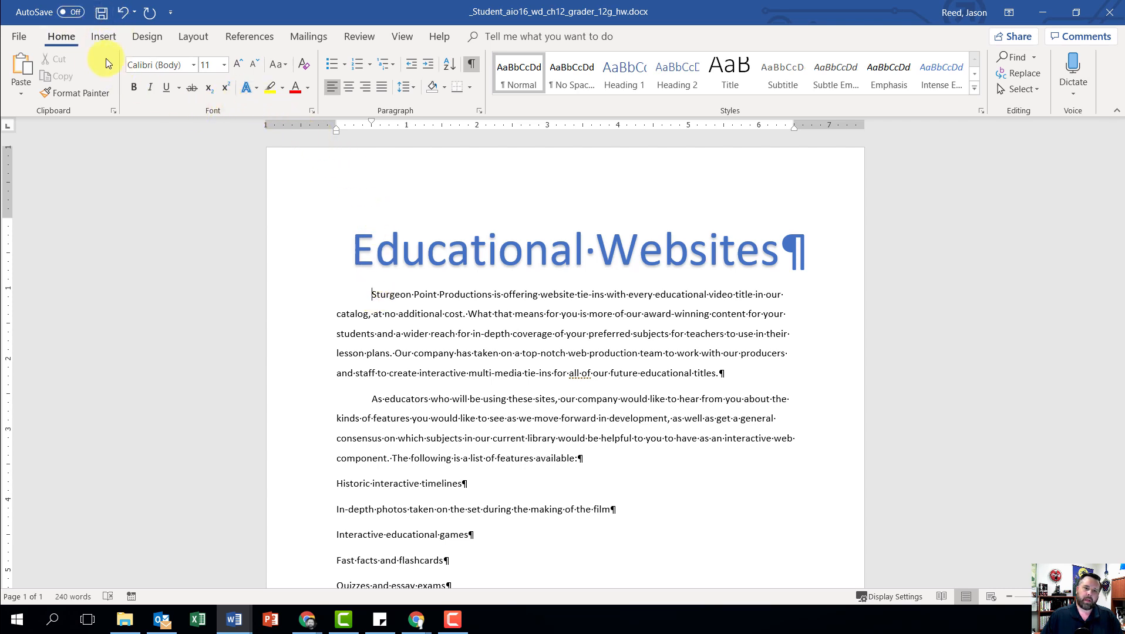
pyautogui.click(102, 36)
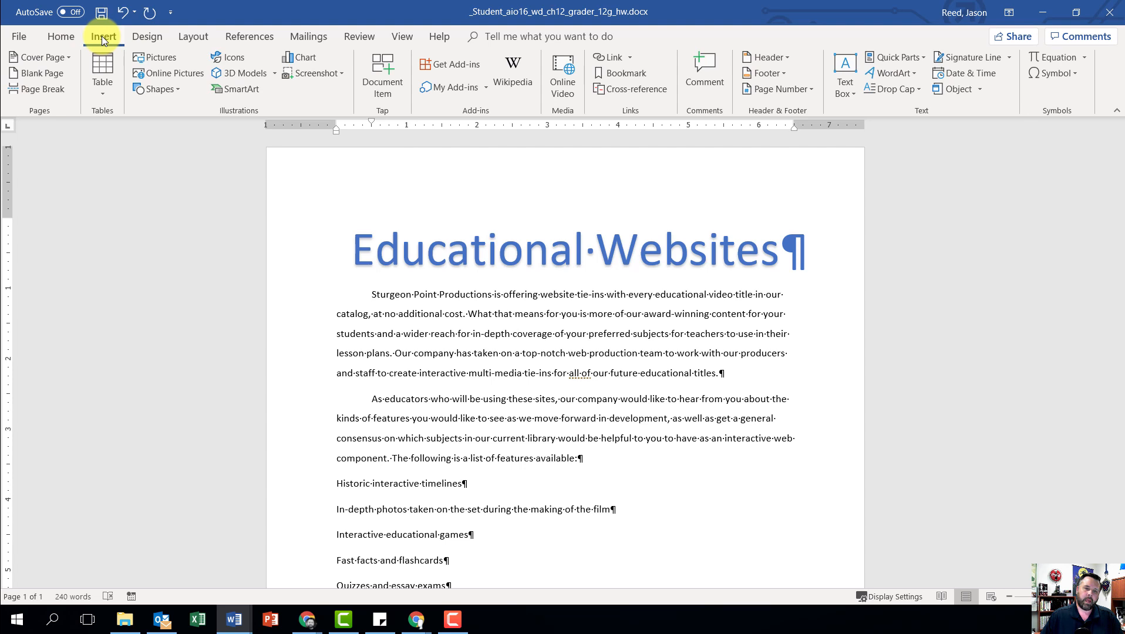
pyautogui.click(164, 55)
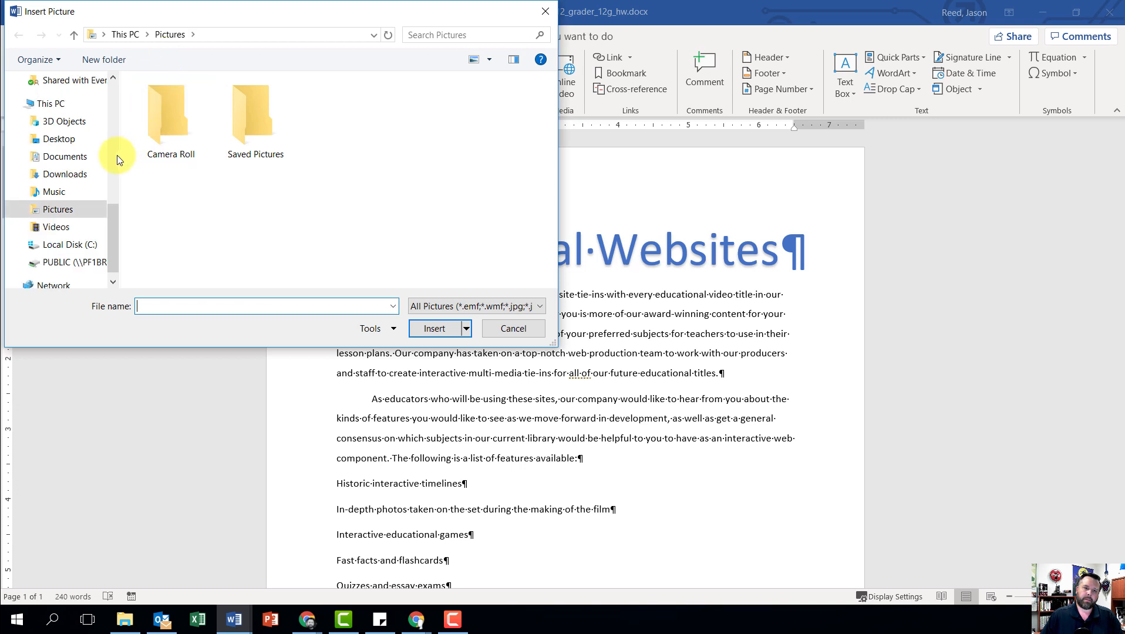
pyautogui.click(62, 174)
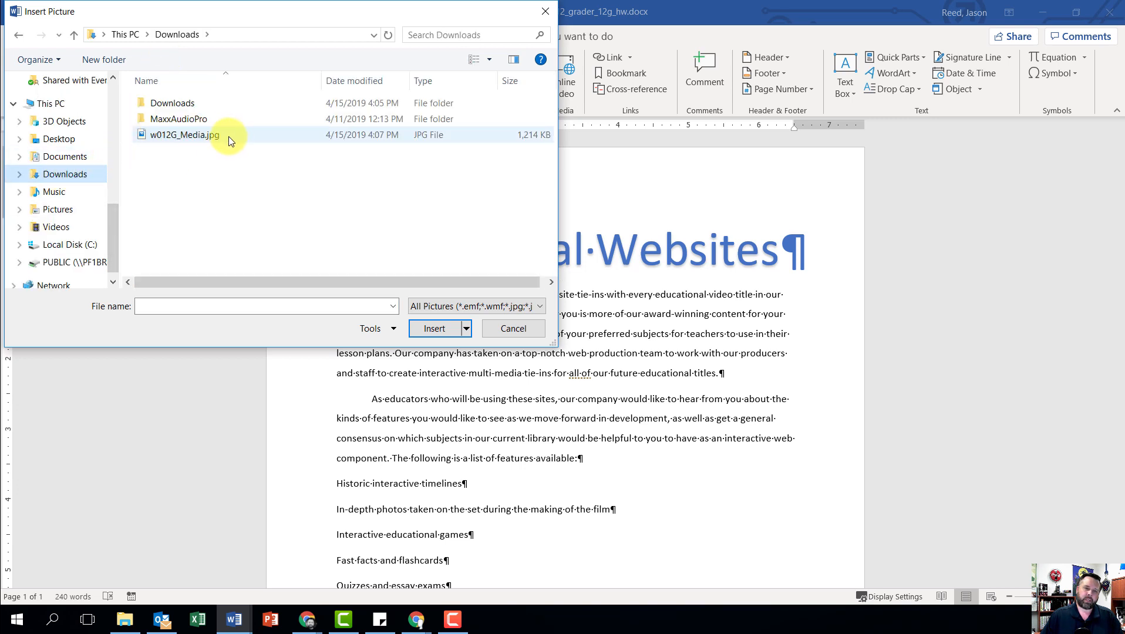
pyautogui.click(195, 138)
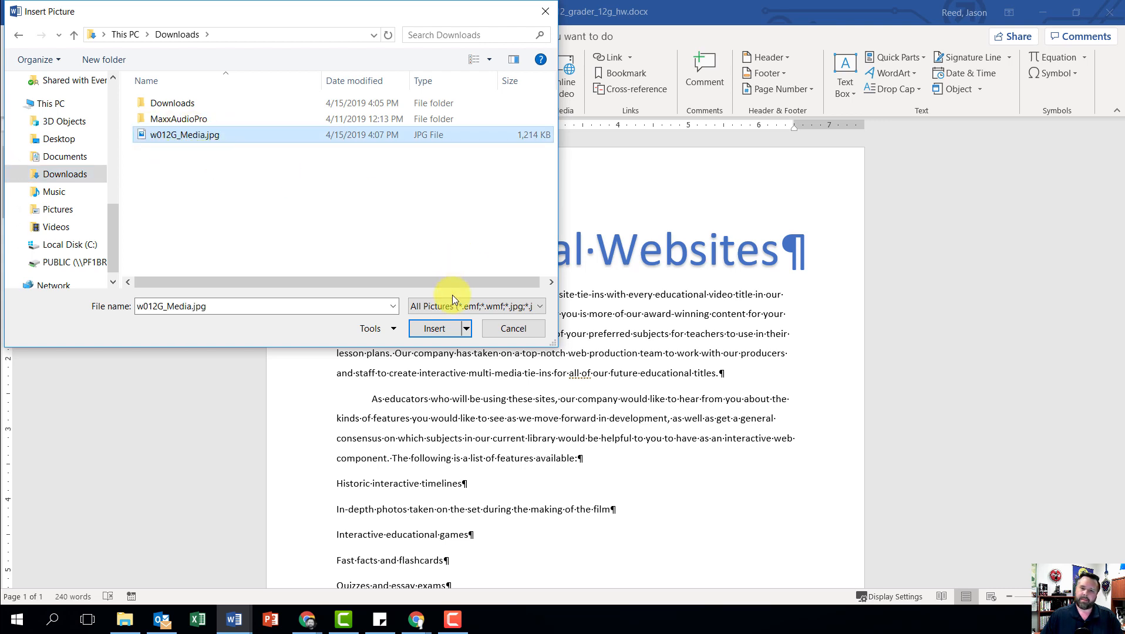
pyautogui.click(430, 329)
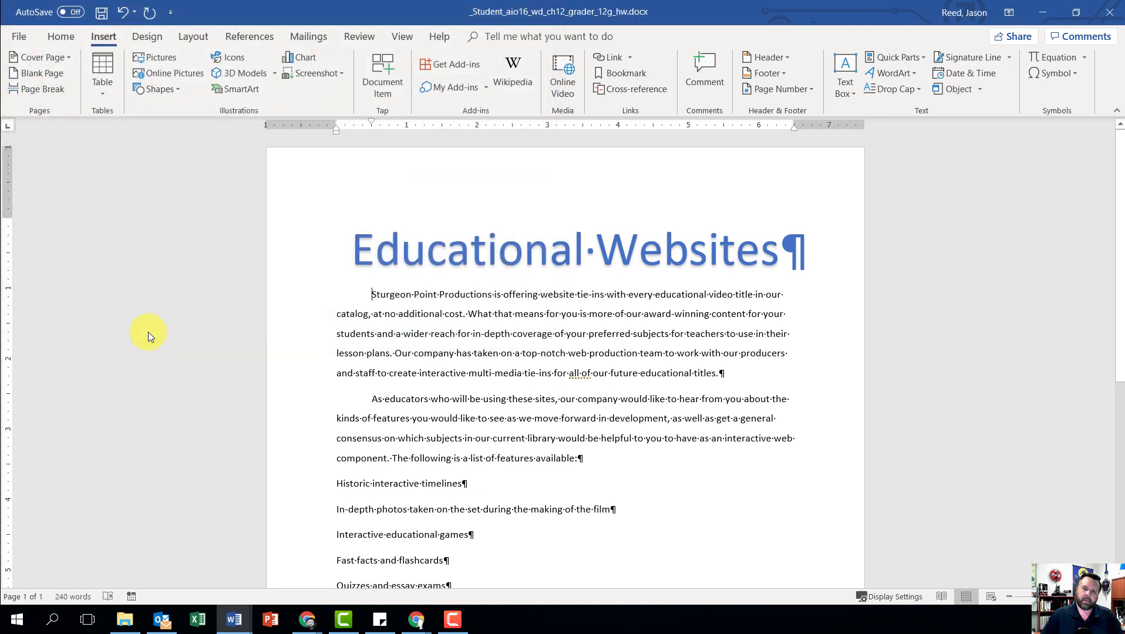
pyautogui.scroll(-1, 582, 393)
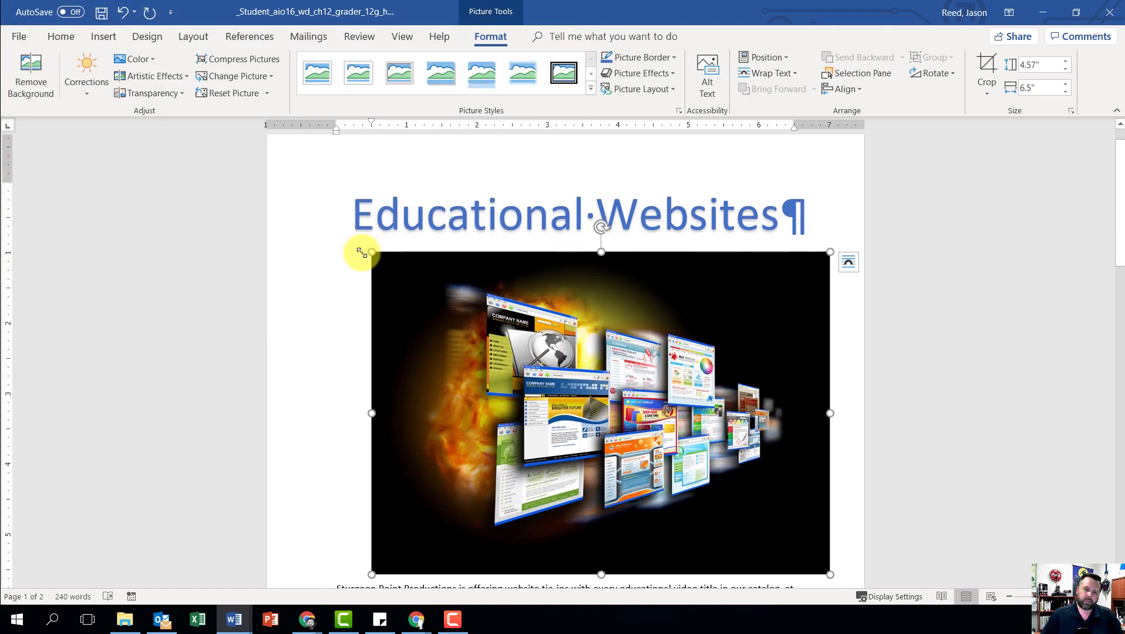
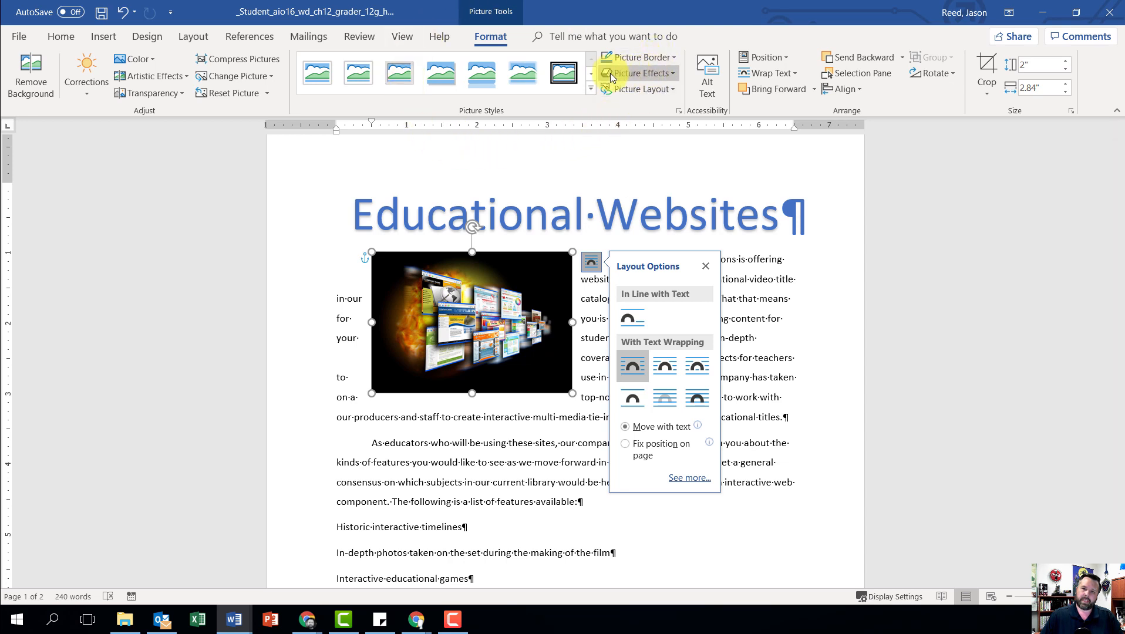
# Step: Apply the 10 Point Soft Edges picture effect to the inserted picture
pyautogui.click(661, 73)
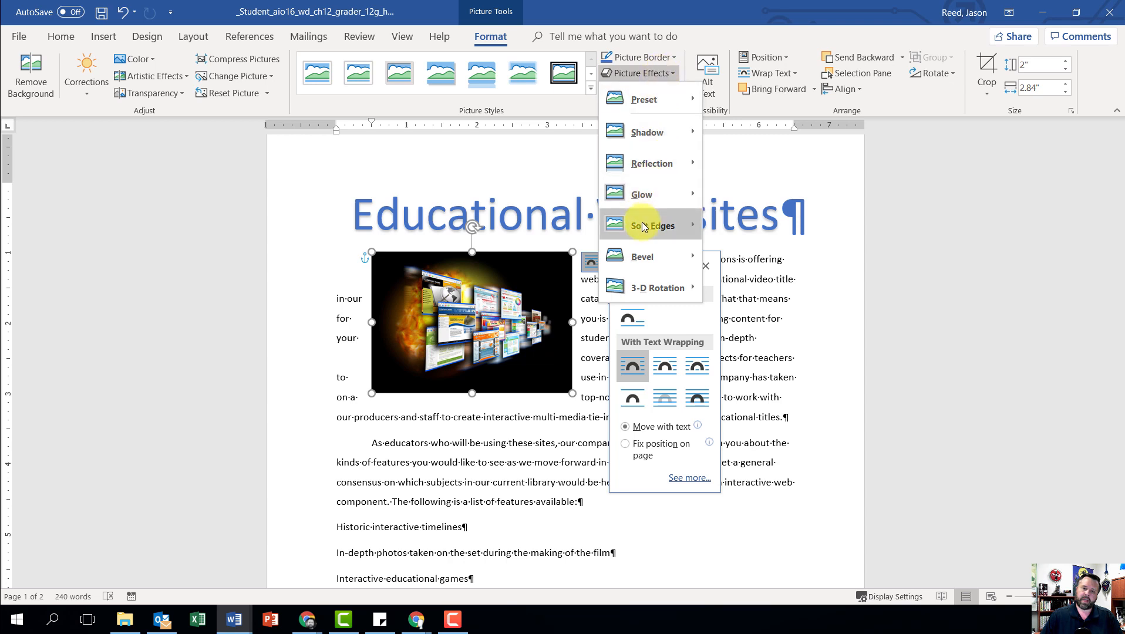
pyautogui.moveTo(642, 223)
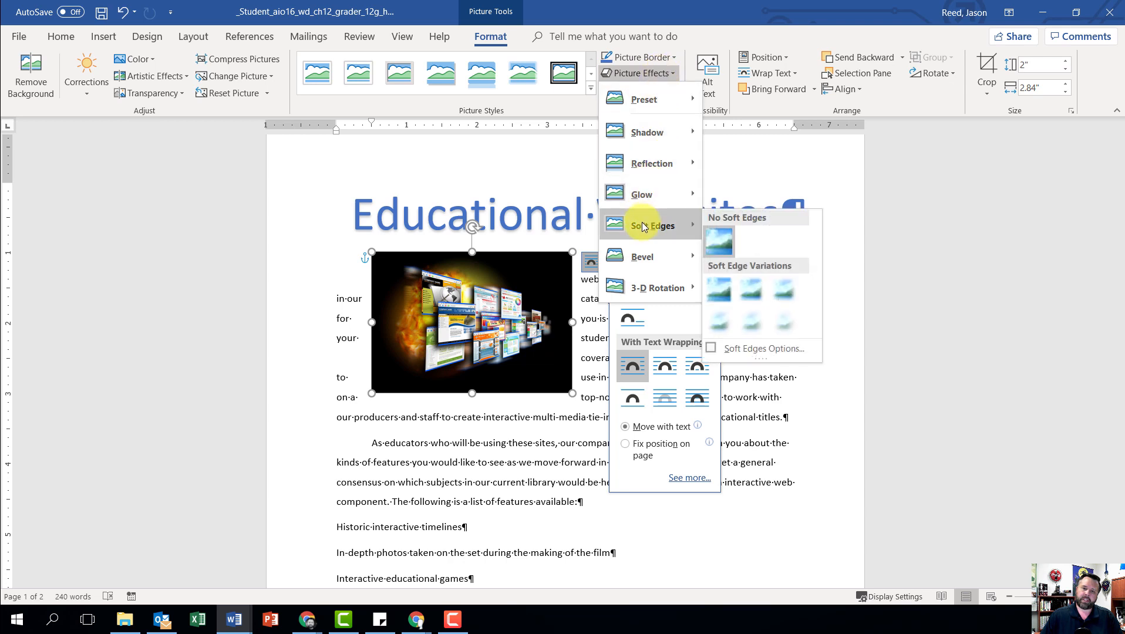
pyautogui.click(721, 323)
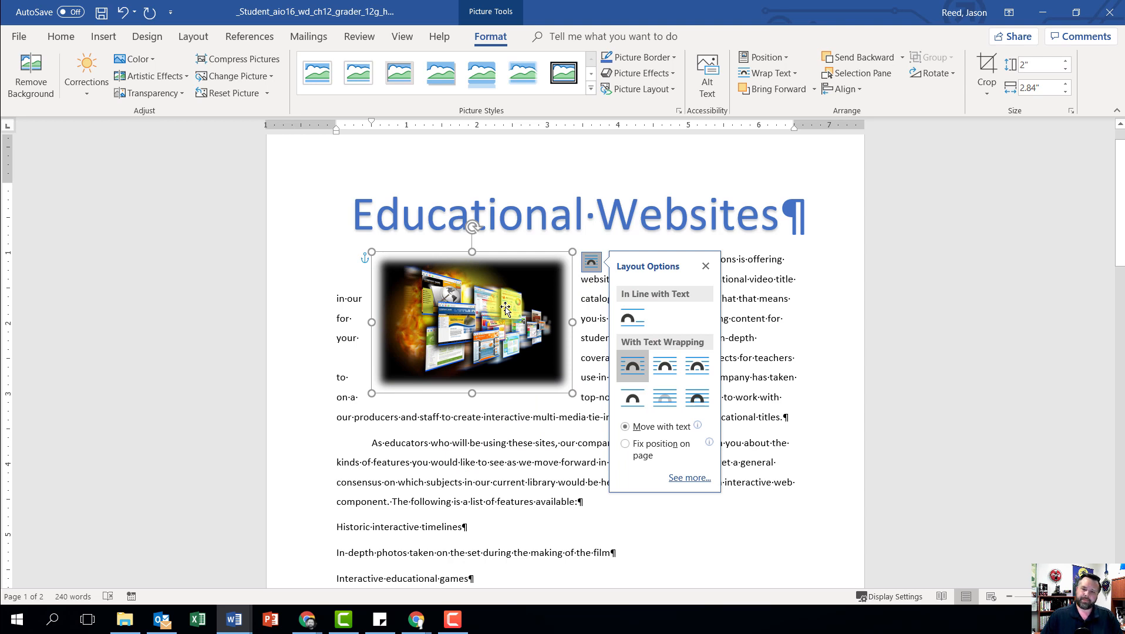
# Step: In the picture's detailed layout settings, set the horizontal alignment to Right relative to Margin
pyautogui.click(590, 263)
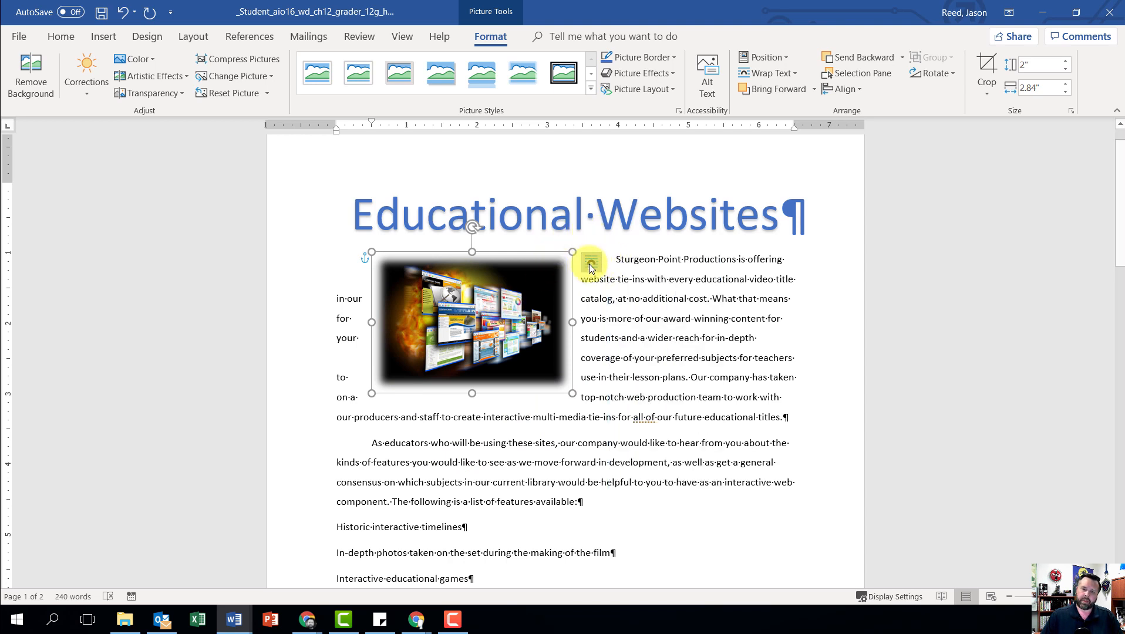
pyautogui.click(591, 263)
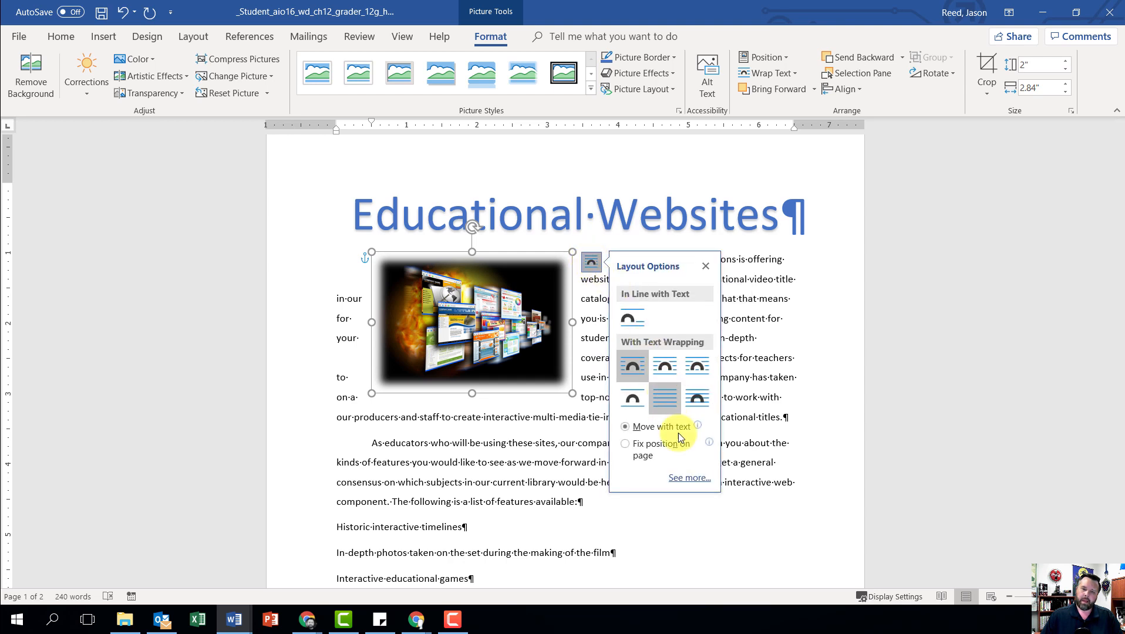
pyautogui.click(693, 481)
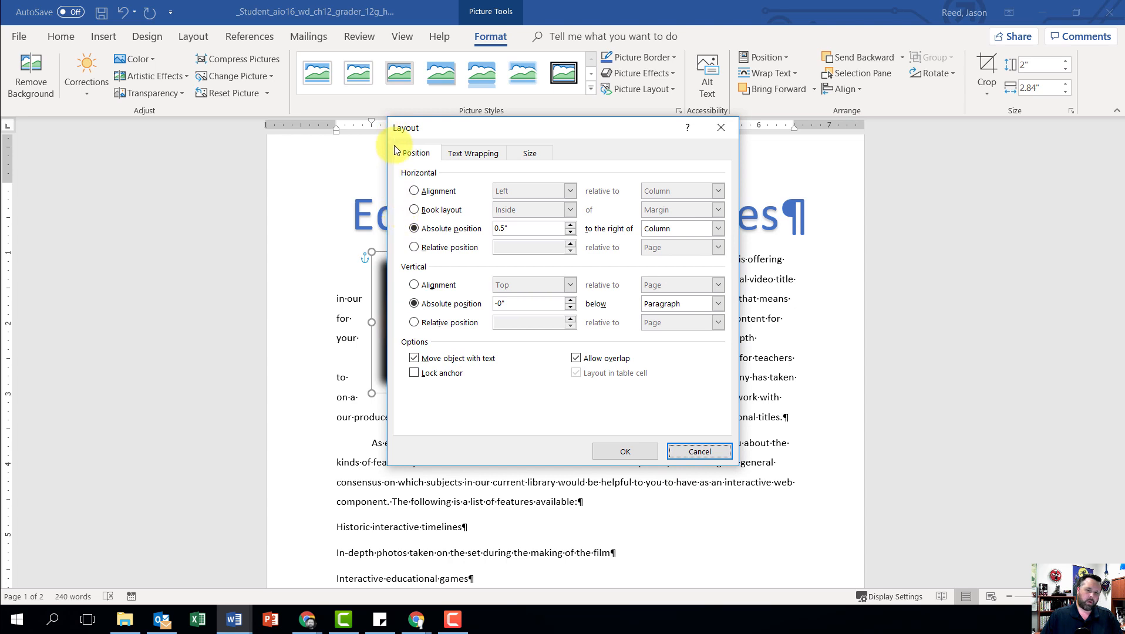
pyautogui.click(415, 193)
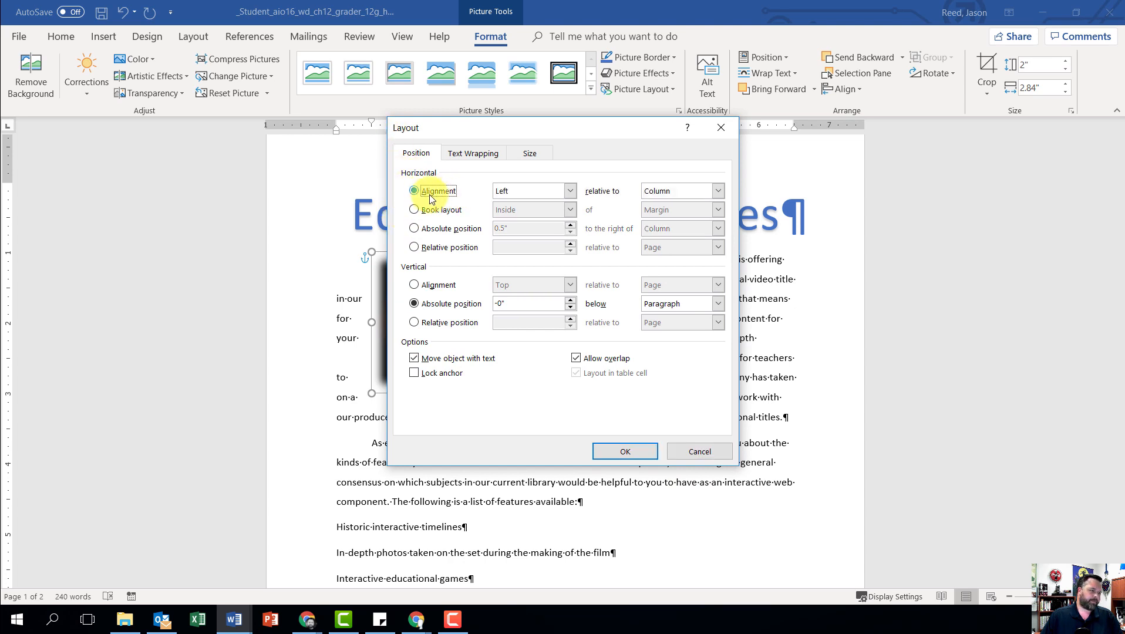
pyautogui.click(570, 191)
pyautogui.click(536, 224)
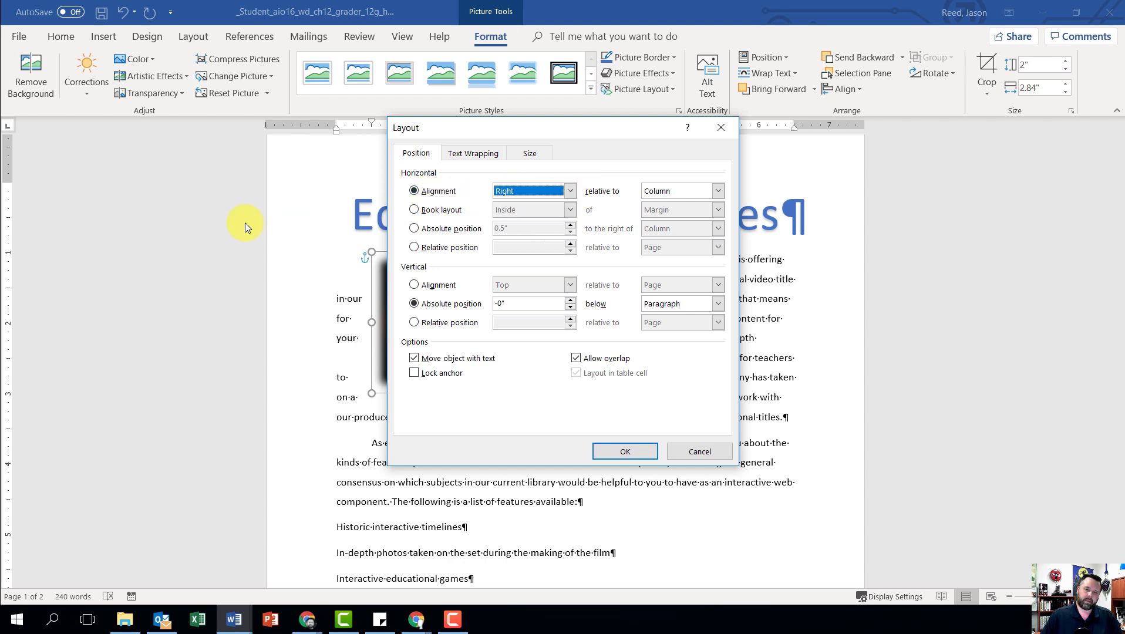
pyautogui.click(718, 191)
pyautogui.click(671, 204)
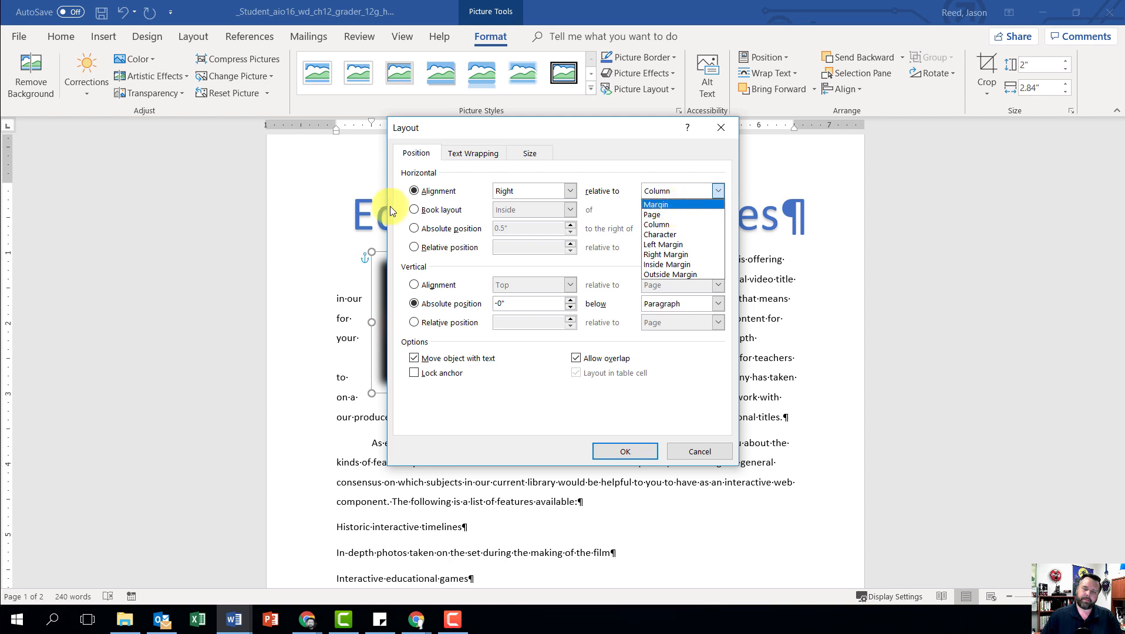
# Step: Set the picture's vertical alignment to Top relative to Line and apply the layout settings
pyautogui.click(415, 285)
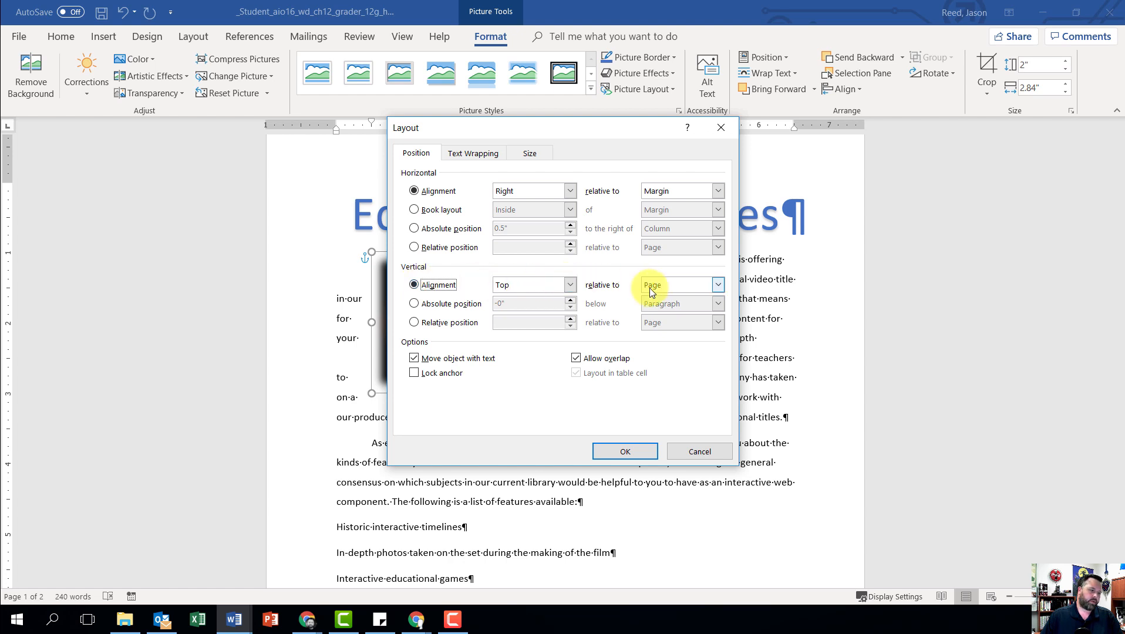
pyautogui.click(716, 286)
pyautogui.click(659, 319)
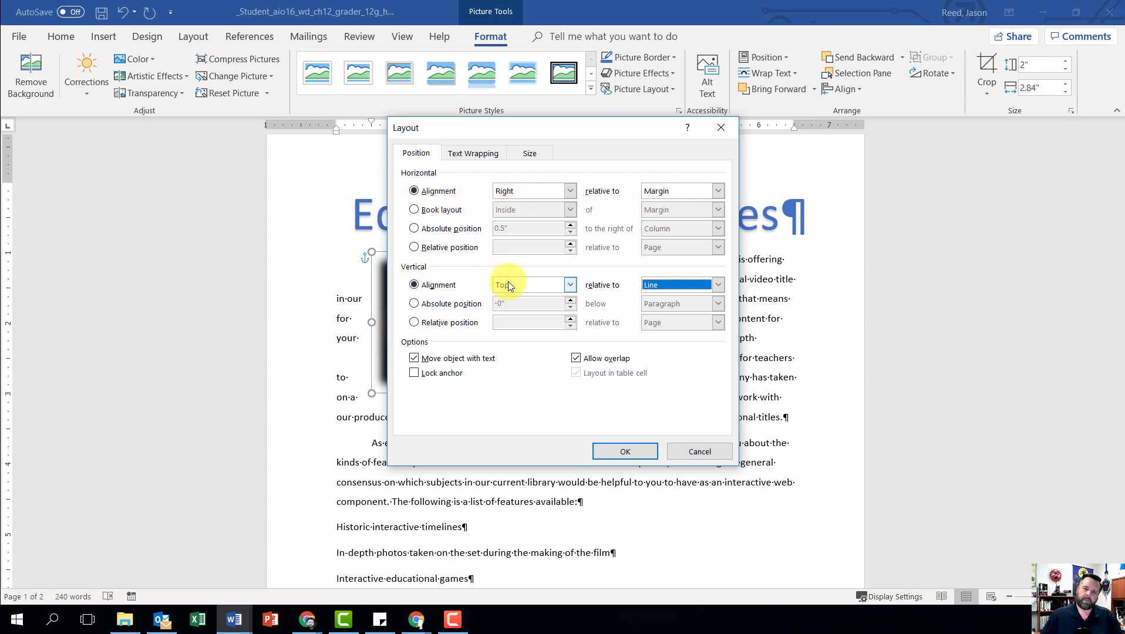
pyautogui.click(619, 449)
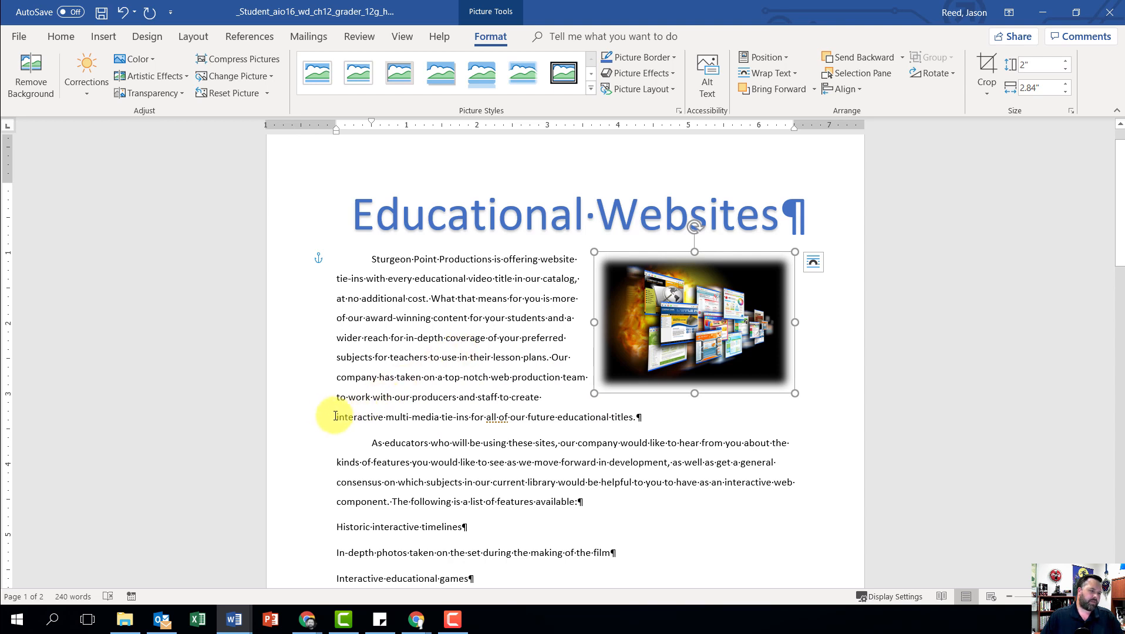
# Step: Format the five feature paragraphs from "Historic interactive timelines" through "Quizzes and essay exams" as a list with checkmark bullets
pyautogui.scroll(-1, 412, 413)
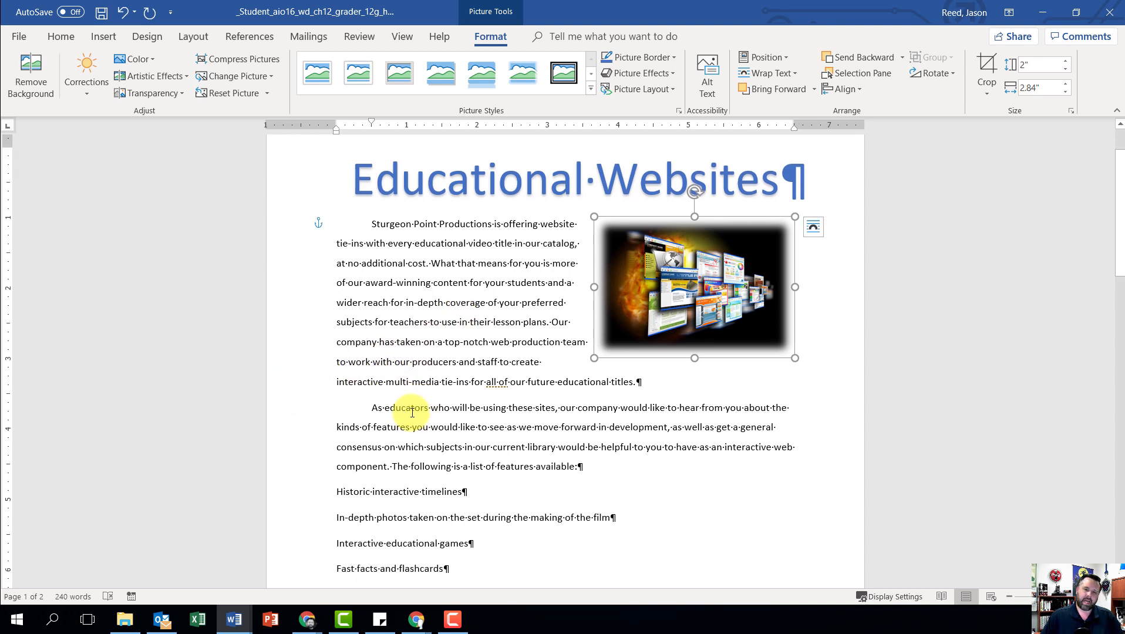
pyautogui.scroll(-3, 413, 411)
pyautogui.scroll(-3, 427, 400)
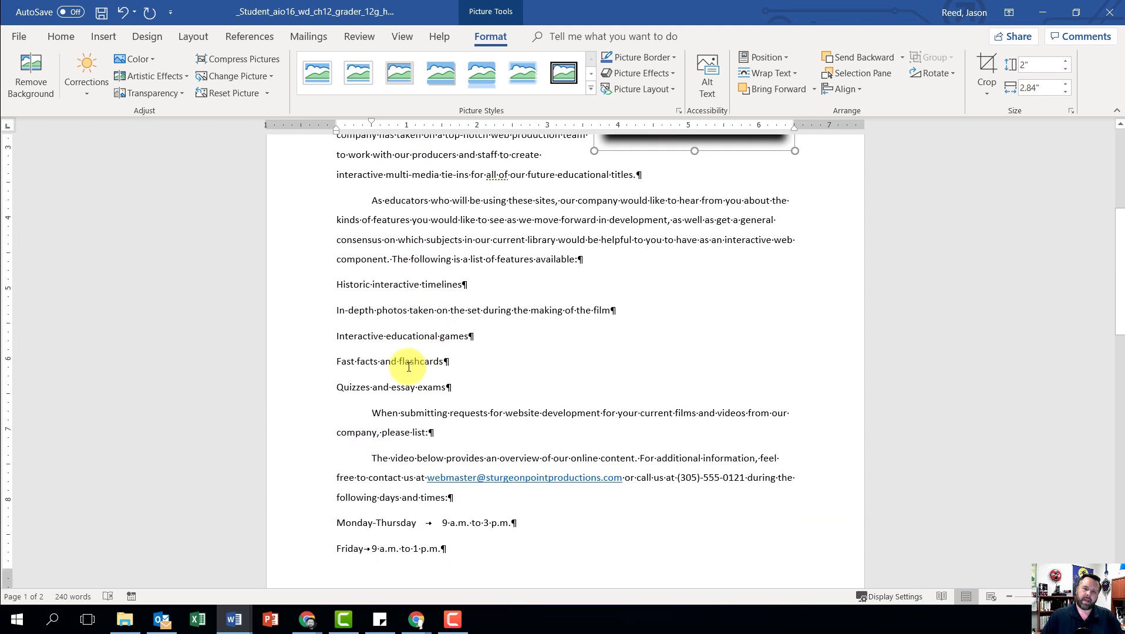
pyautogui.moveTo(335, 280); pyautogui.dragTo(451, 383)
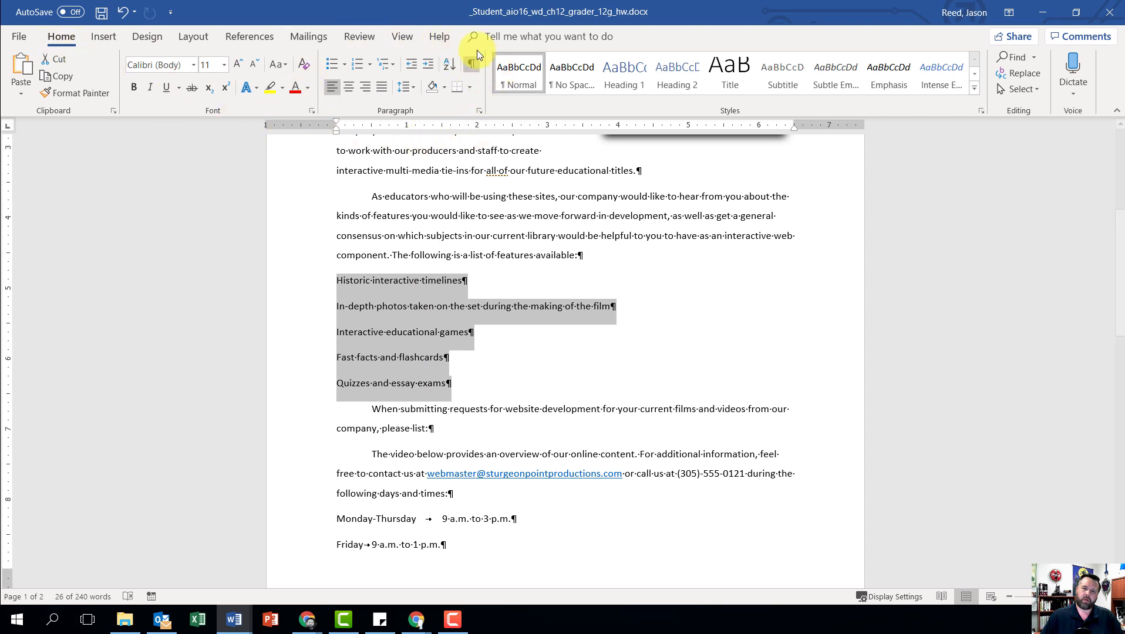
pyautogui.click(345, 62)
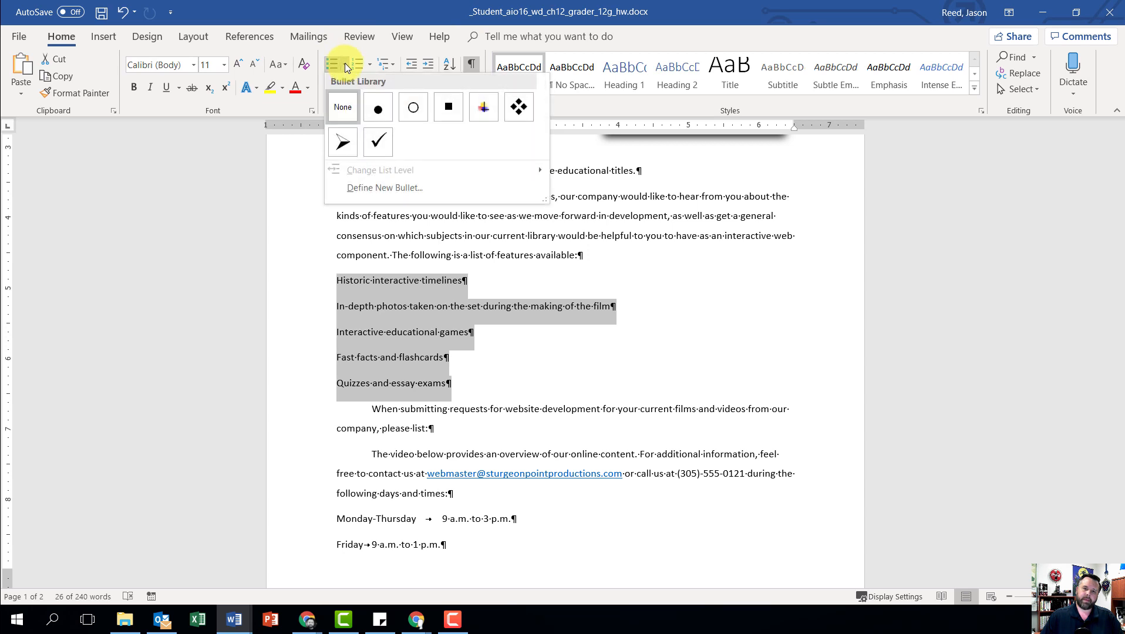
pyautogui.click(379, 143)
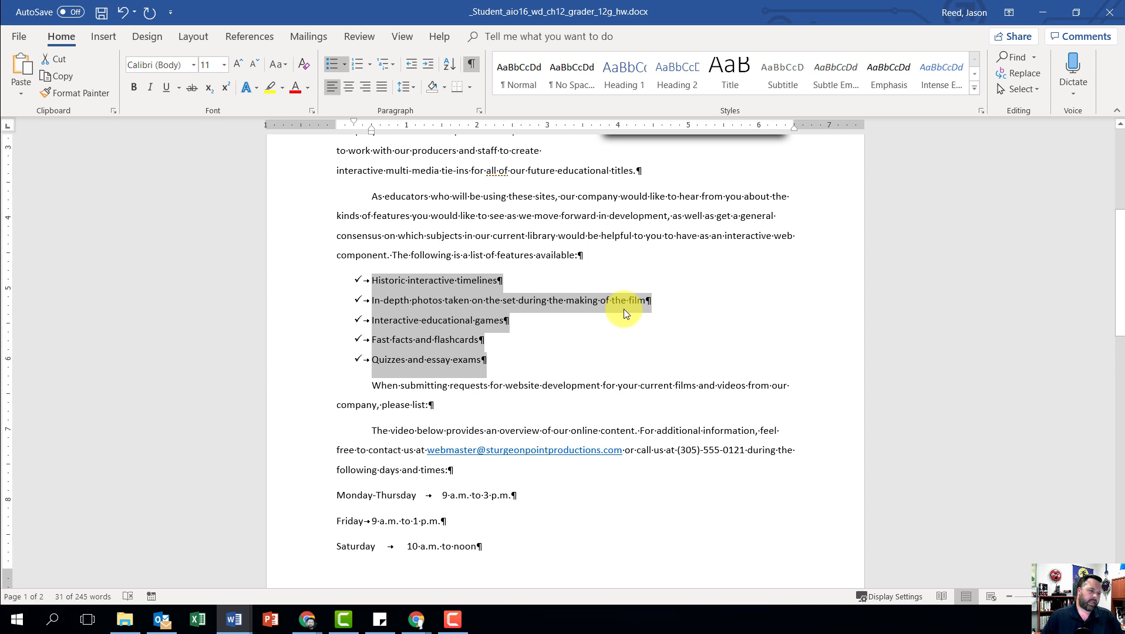
# Step: Add a paragraph without first-line indent after "company, please list:" reading "The title in which you are interested"
pyautogui.click(431, 405)
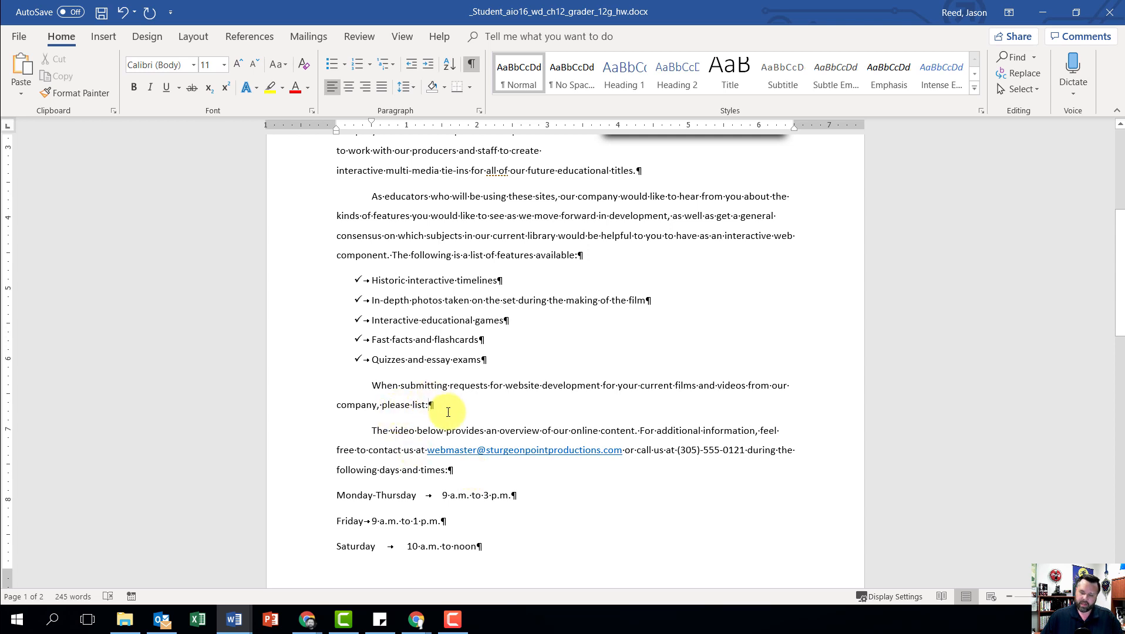
pyautogui.press('Return')
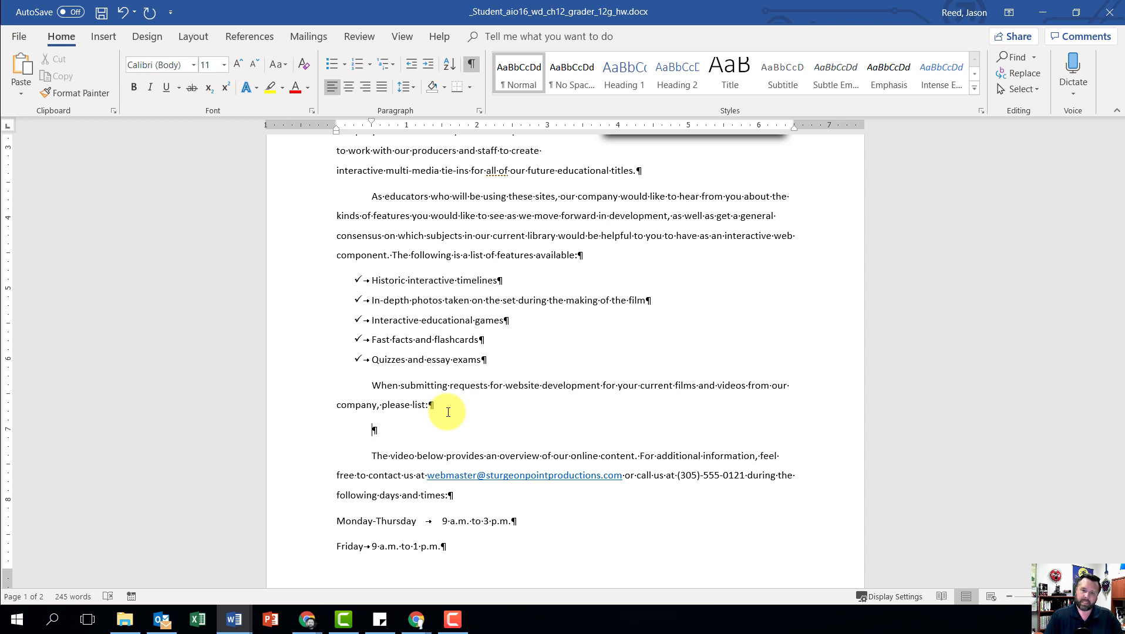
pyautogui.press('BackSpace')
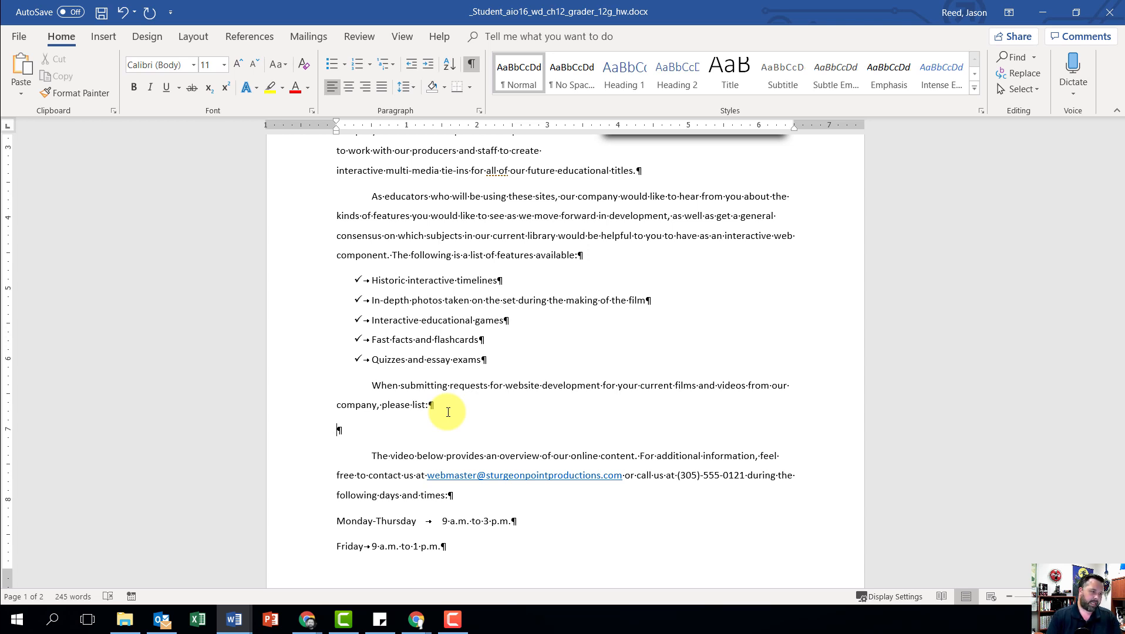
pyautogui.write('The')
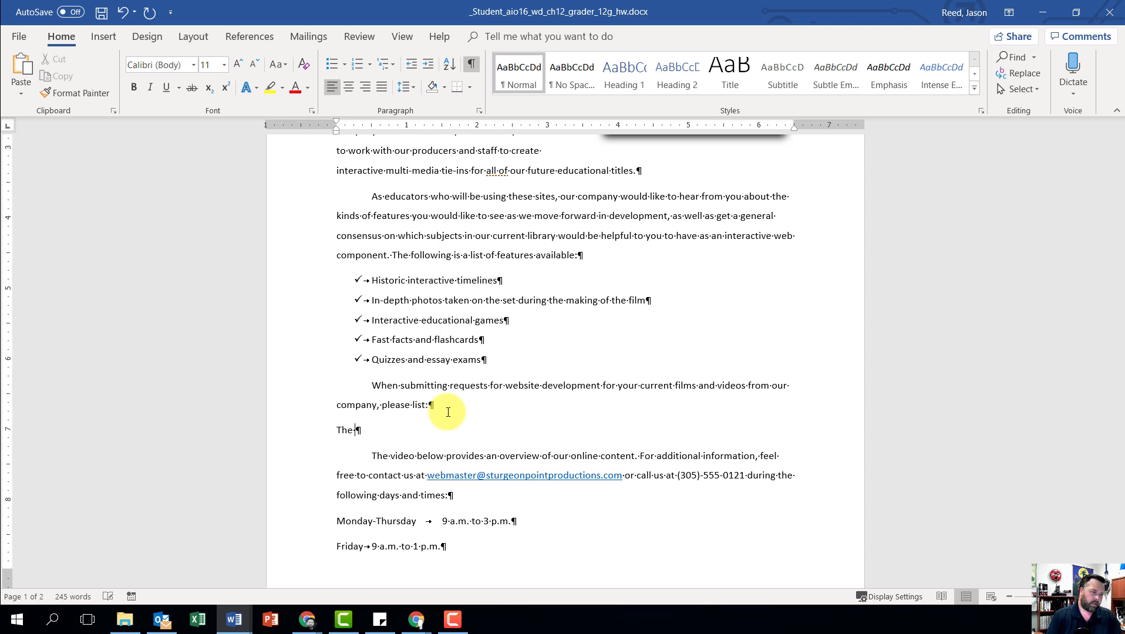
pyautogui.write(' title in which you ')
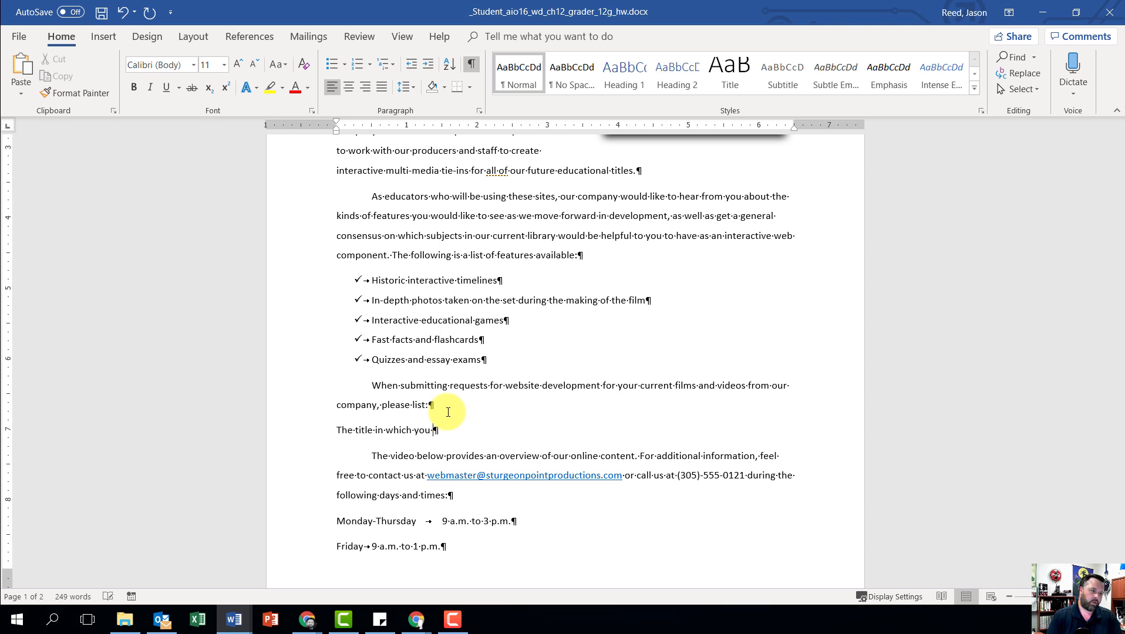
pyautogui.write('are inter')
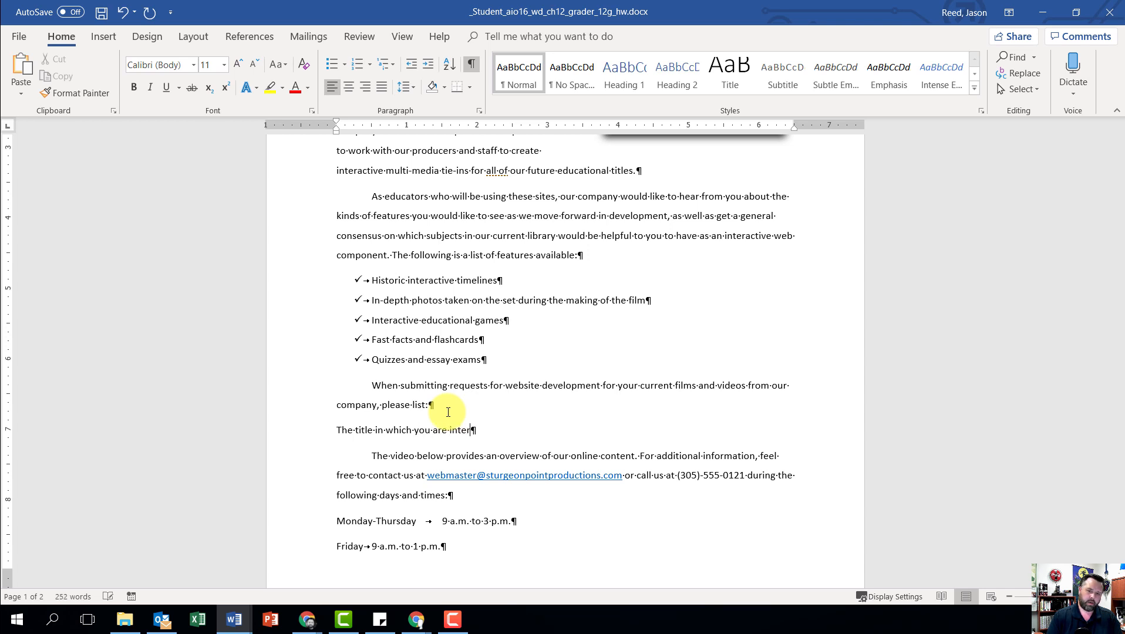
pyautogui.write('ested')
# Step: Add the paragraph "The name of the class and subject" below "The title in which you are interested"
pyautogui.press('Return')
pyautogui.write('T')
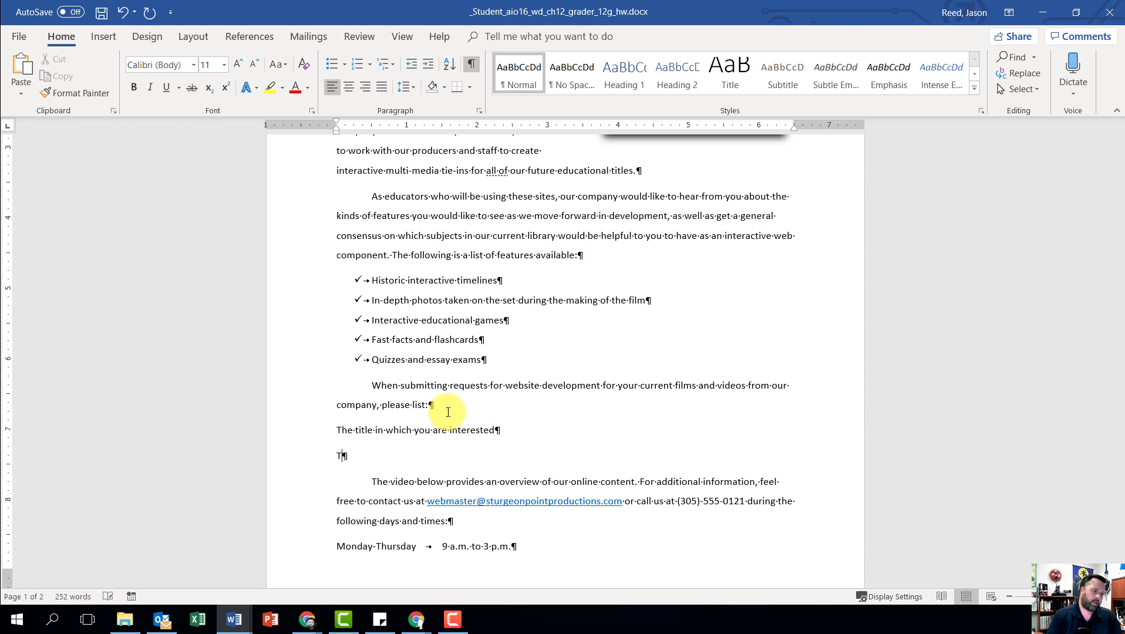
pyautogui.write('he name of the c')
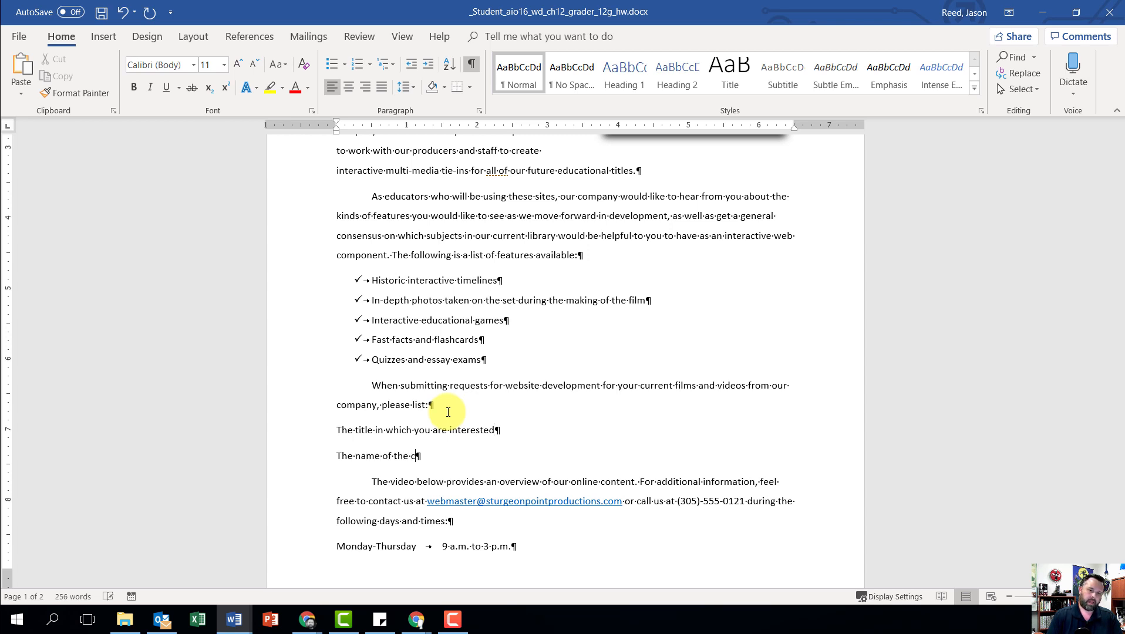
pyautogui.write('lass and subject')
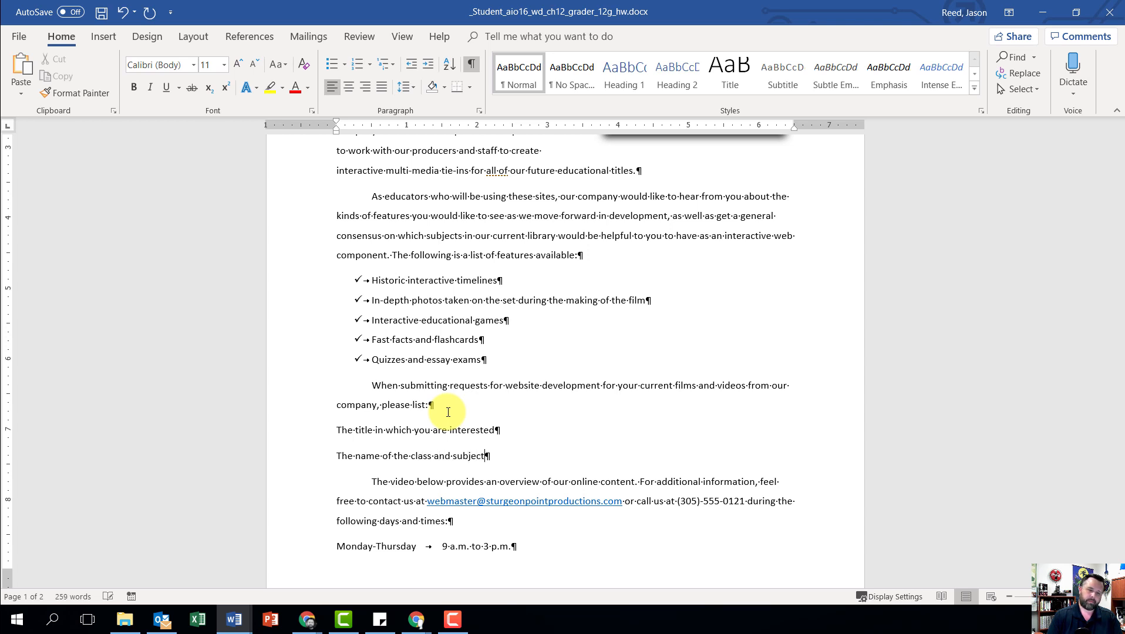
# Step: Add a third paragraph reading "Online tools you would like to see created" below "The name of the class and subject"
pyautogui.press('Return')
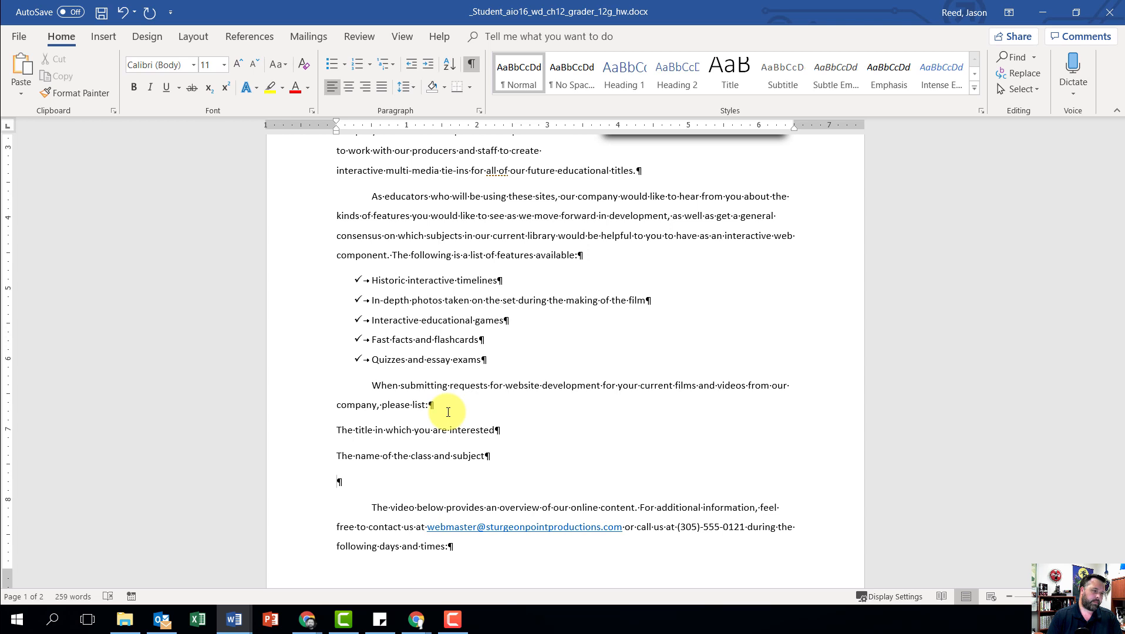
pyautogui.write('Online tools yo')
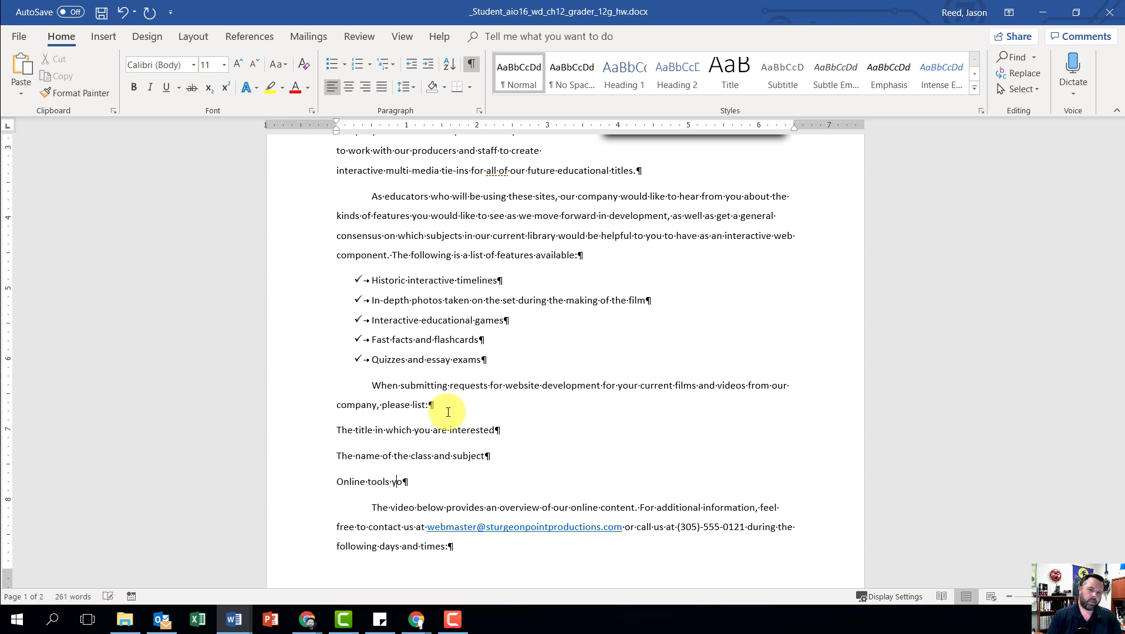
pyautogui.write('u would like ')
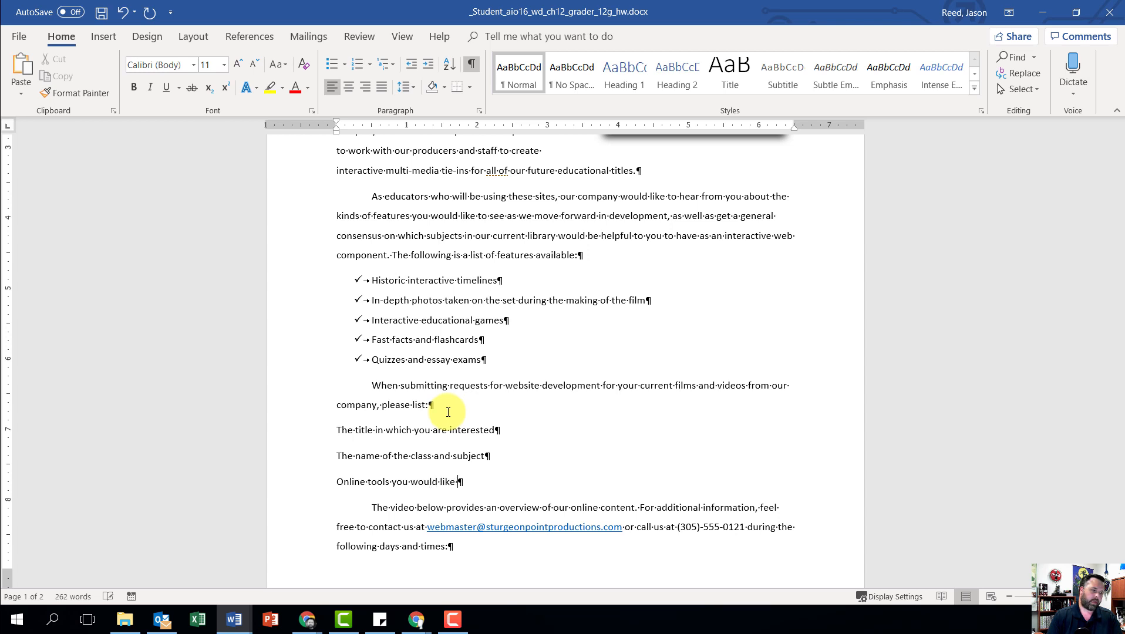
pyautogui.write('to see created')
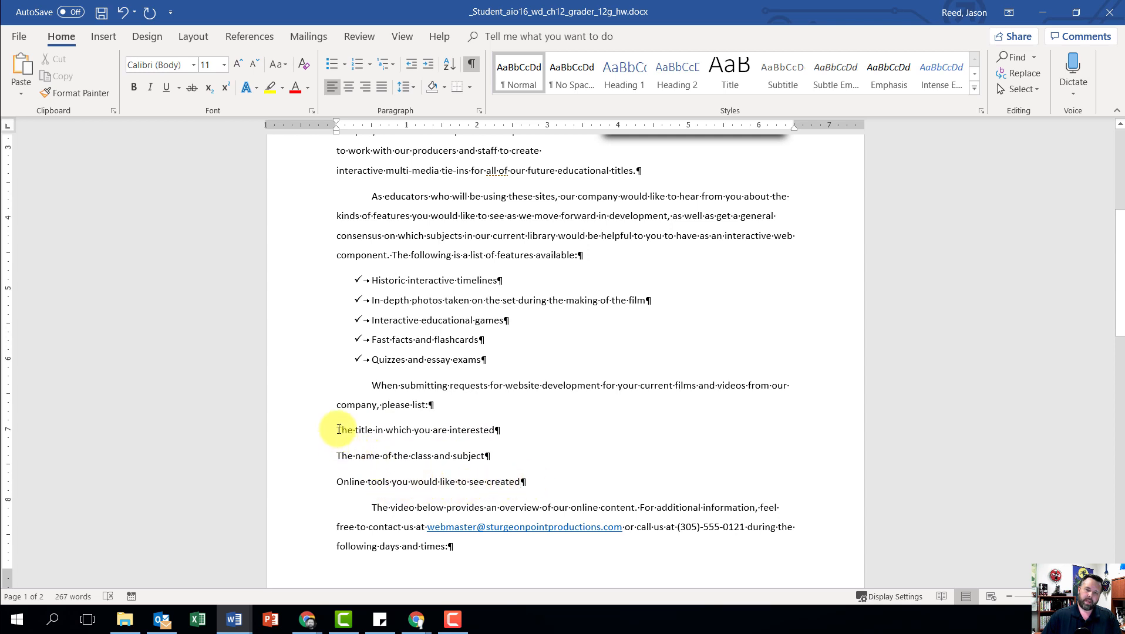
# Step: Format the three new paragraphs under "please list:" as a numbered list in the 1., 2., 3. format
pyautogui.moveTo(337, 430); pyautogui.dragTo(546, 485)
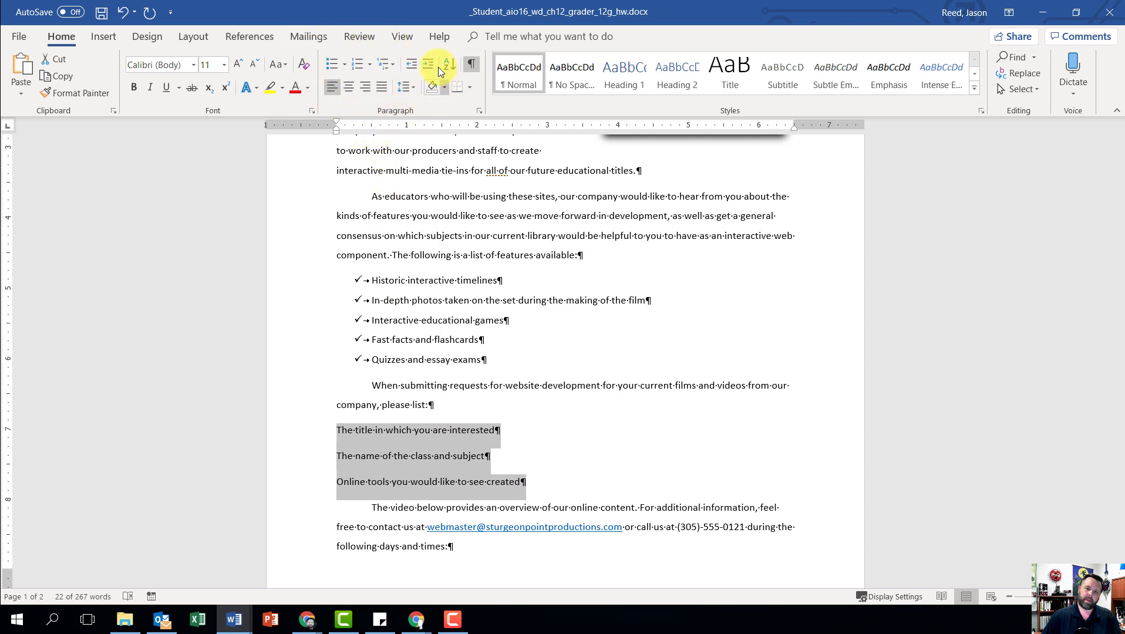
pyautogui.click(357, 64)
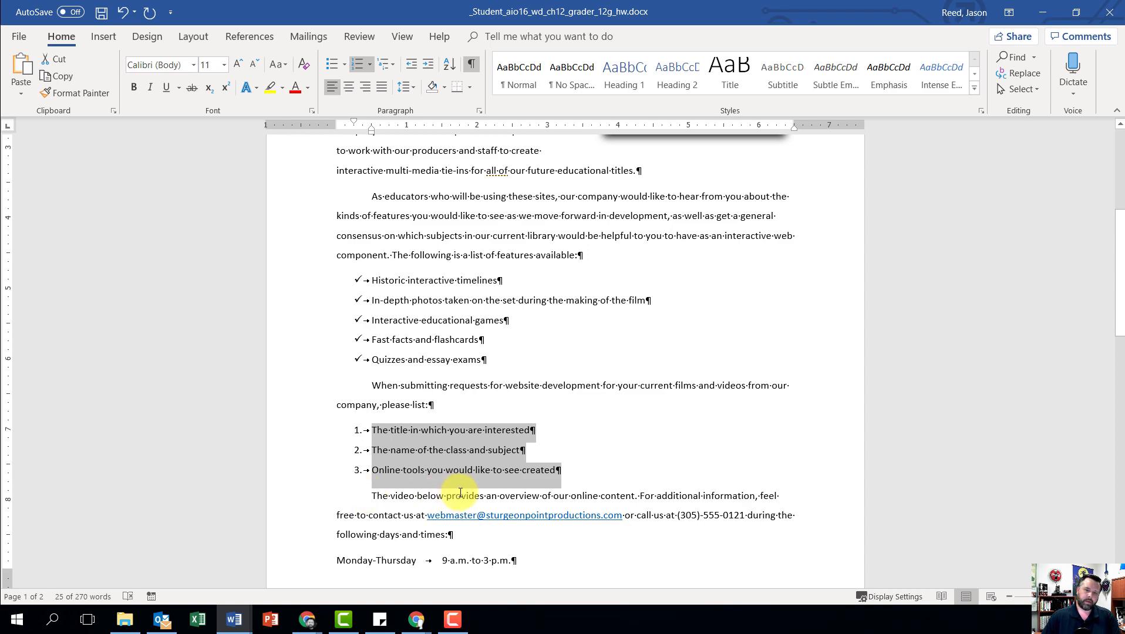
# Step: Insert a Basic Chevron Process SmartArt graphic at the end of the numbered item "Online tools you would like to see created"
pyautogui.scroll(5, 525, 490)
pyautogui.scroll(-6, 528, 483)
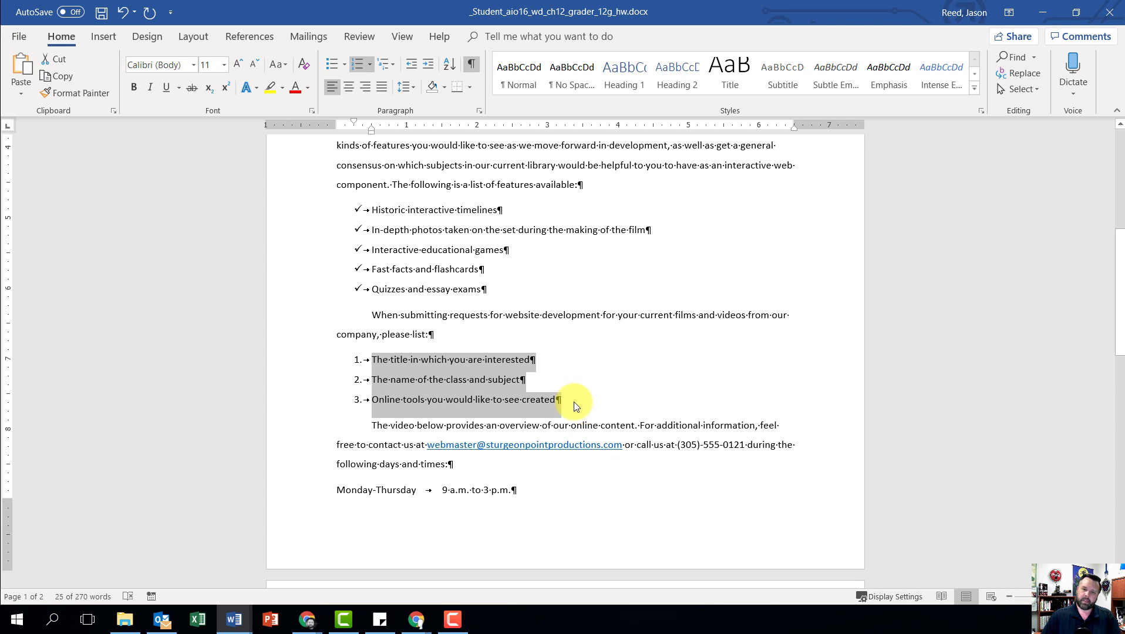
pyautogui.click(557, 400)
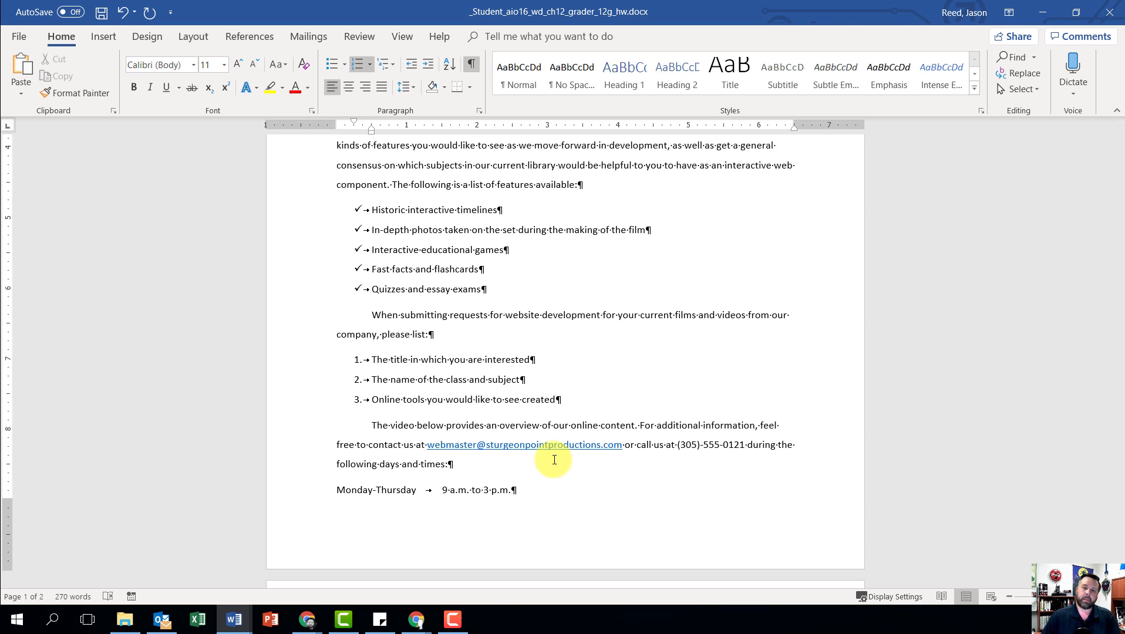
pyautogui.click(104, 36)
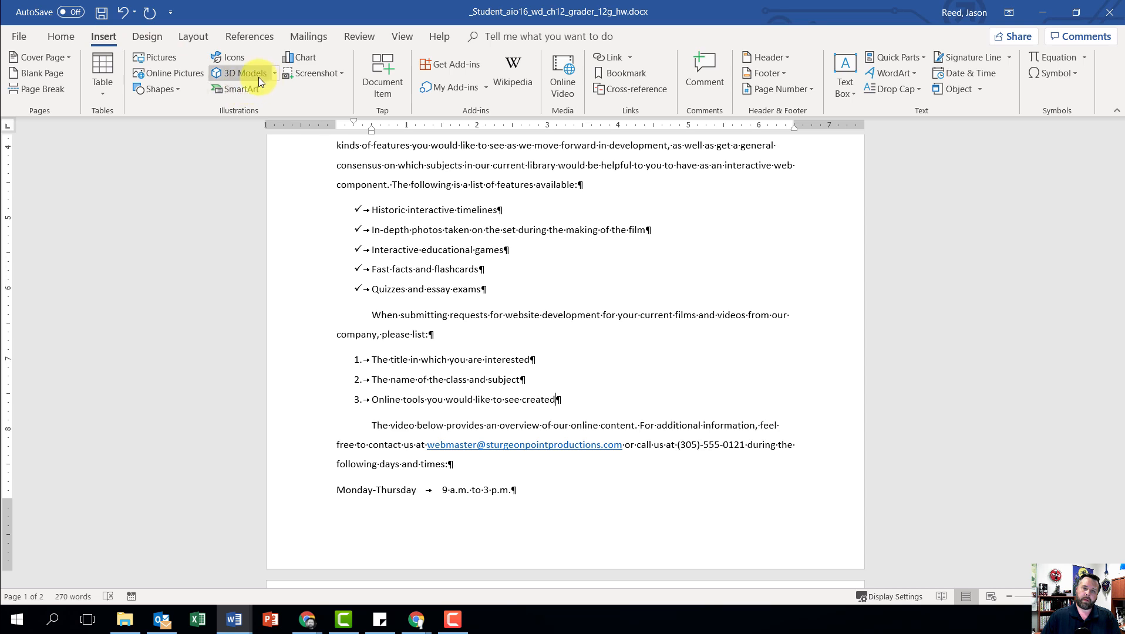
pyautogui.click(230, 88)
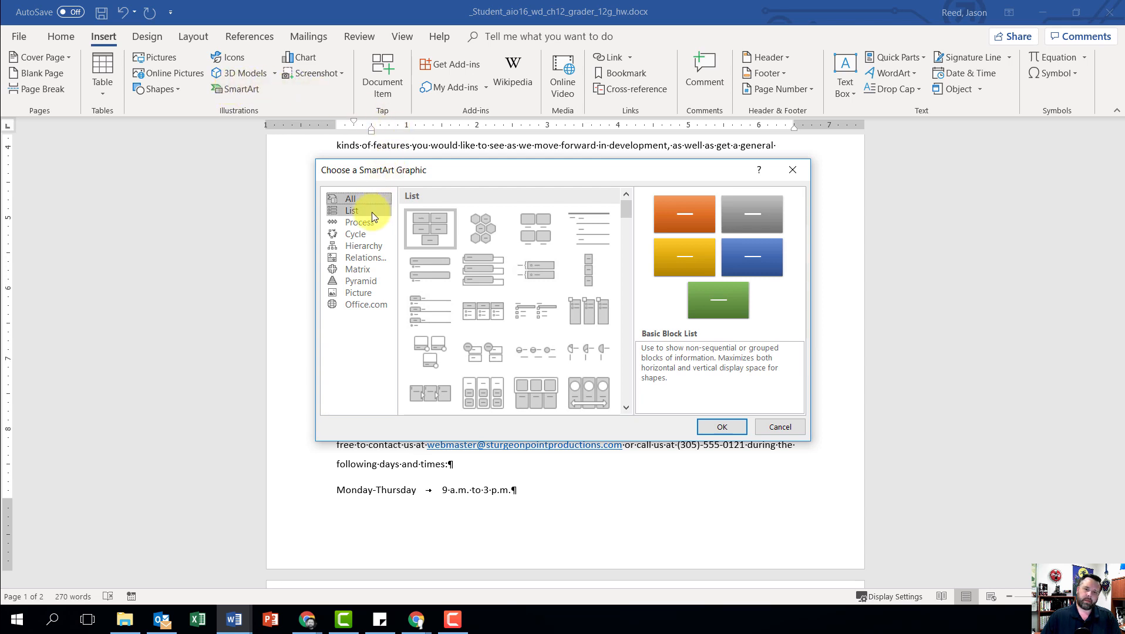
pyautogui.click(359, 223)
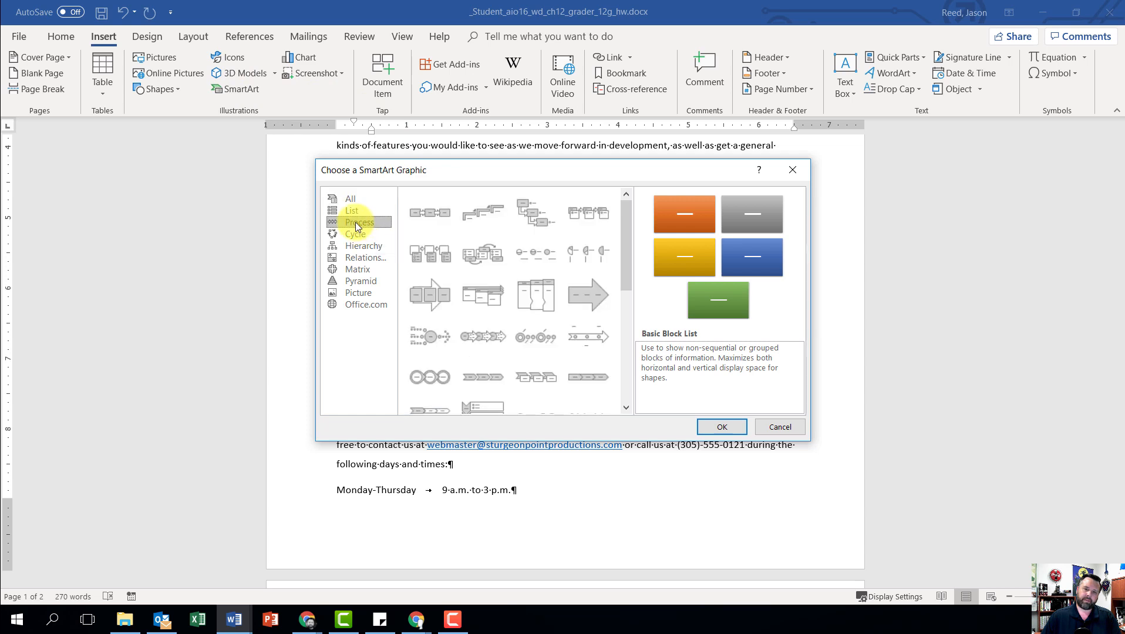
pyautogui.click(479, 378)
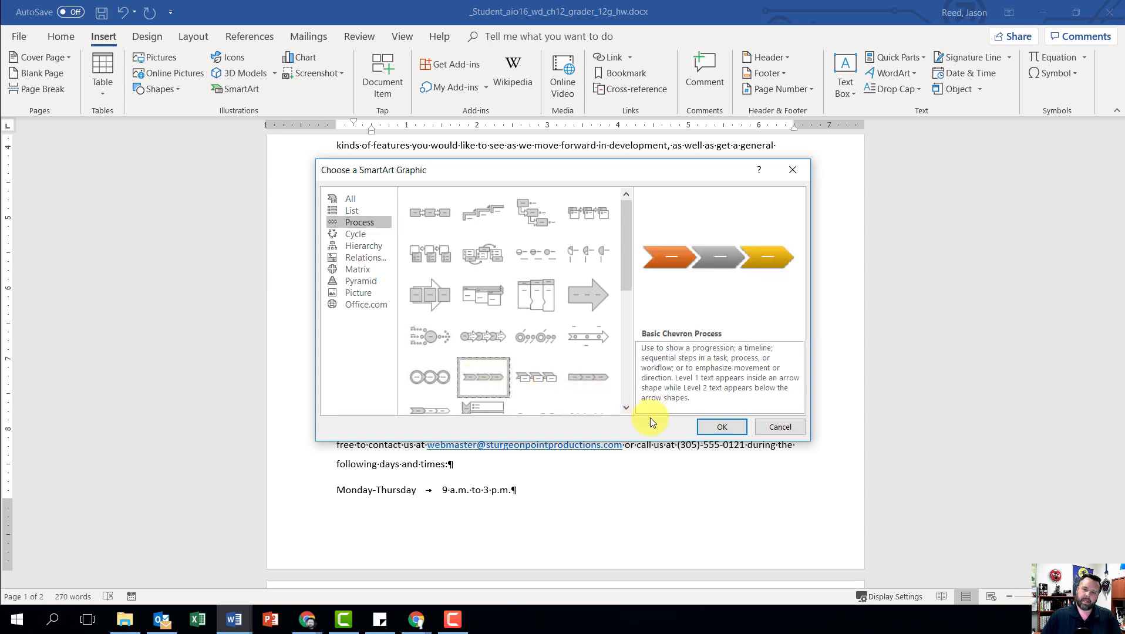
pyautogui.click(710, 428)
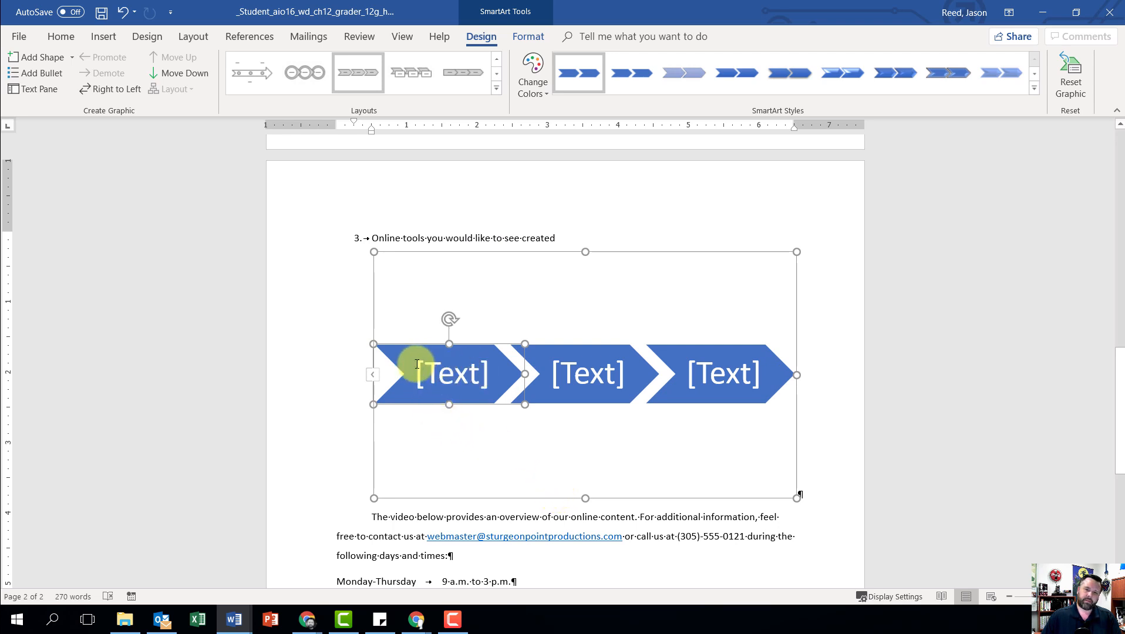
# Step: Label the three chevrons of the SmartArt graphic "View", "Interact" and "Assess" in that order
pyautogui.click(463, 373)
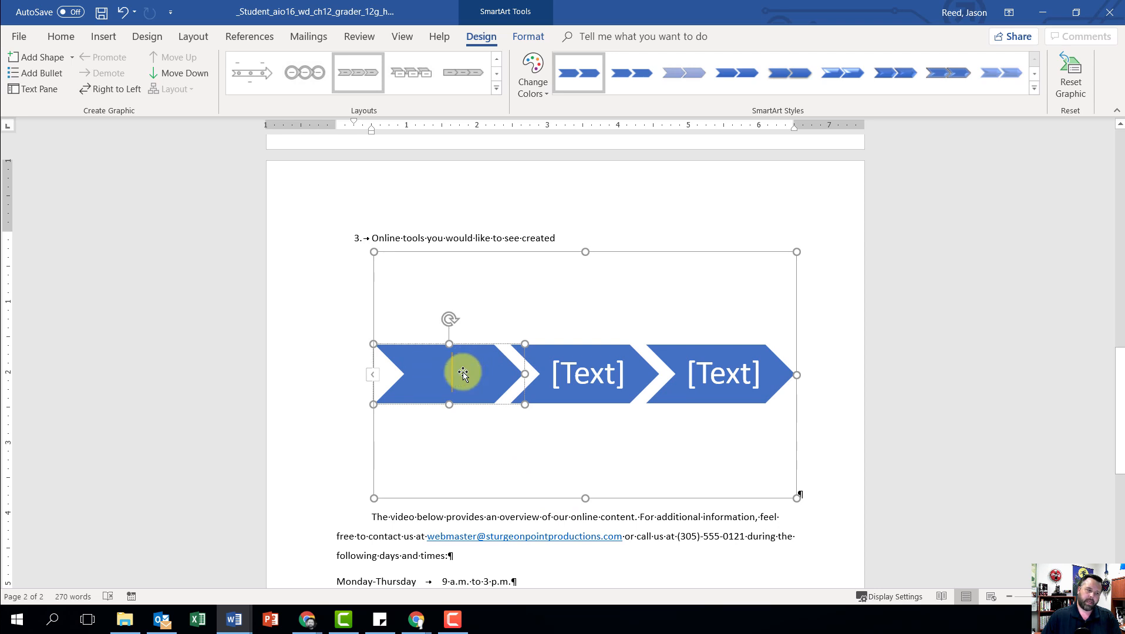
pyautogui.write('View')
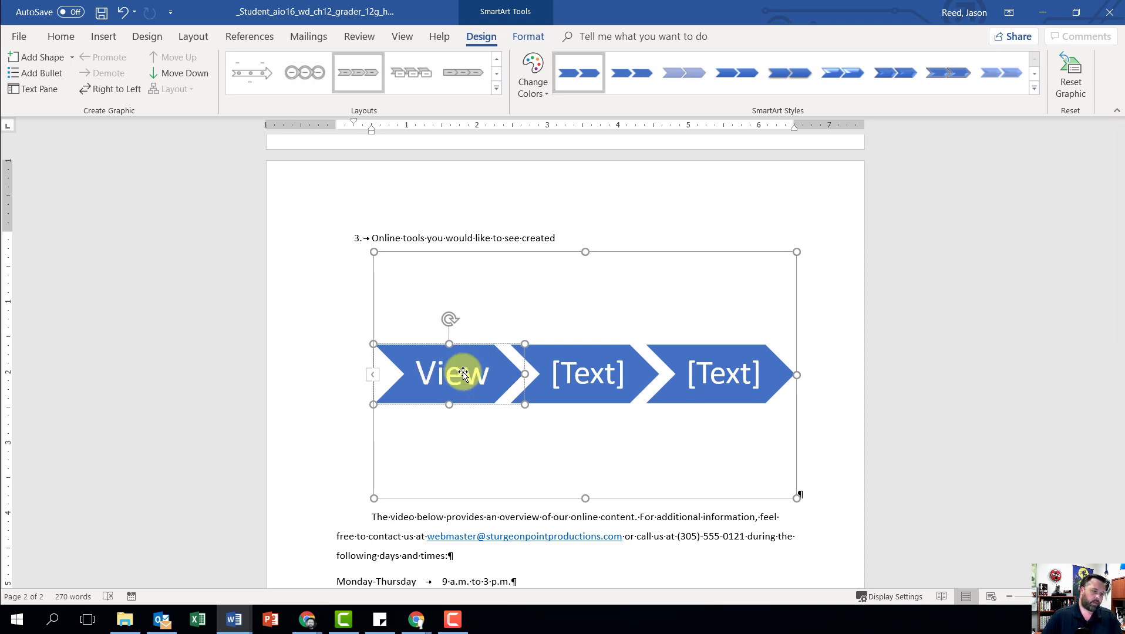
pyautogui.click(586, 374)
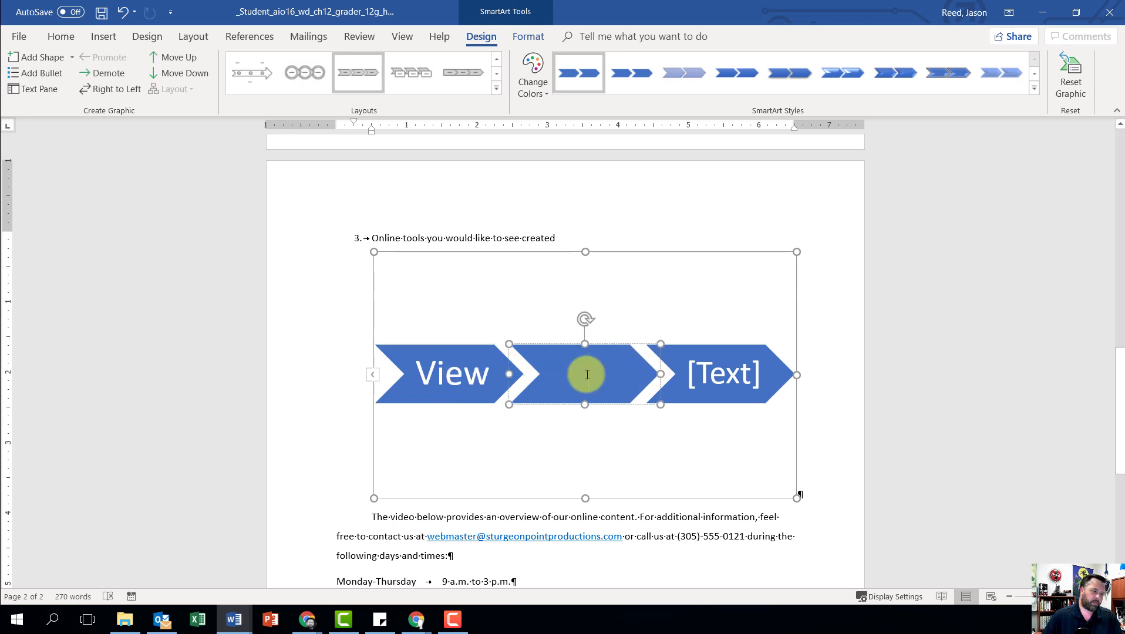
pyautogui.write('Interact')
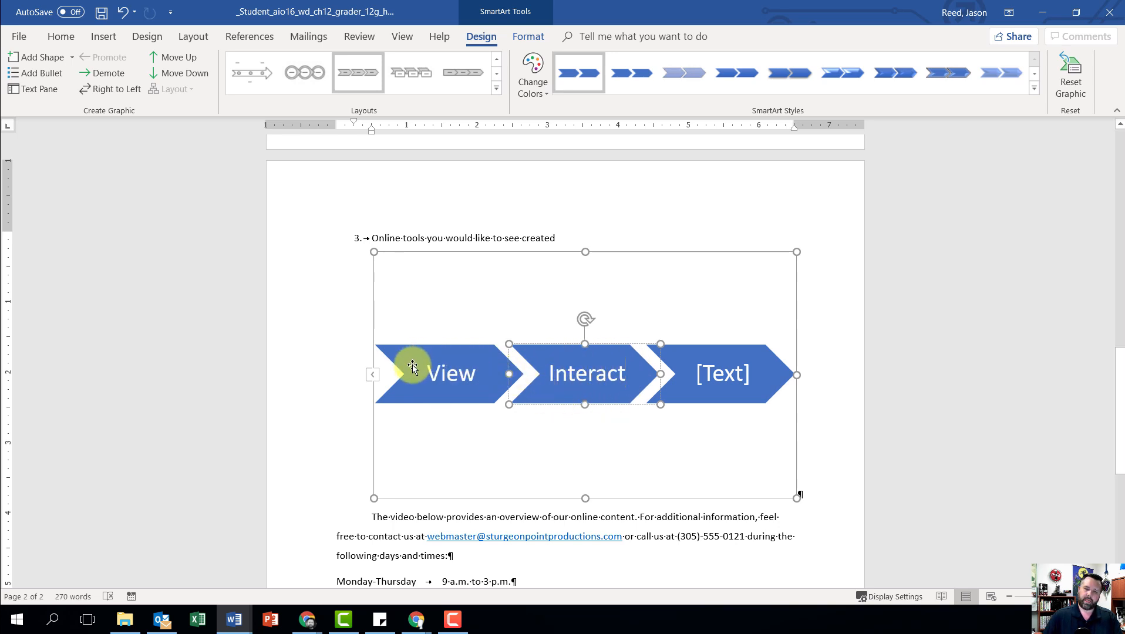
pyautogui.click(726, 389)
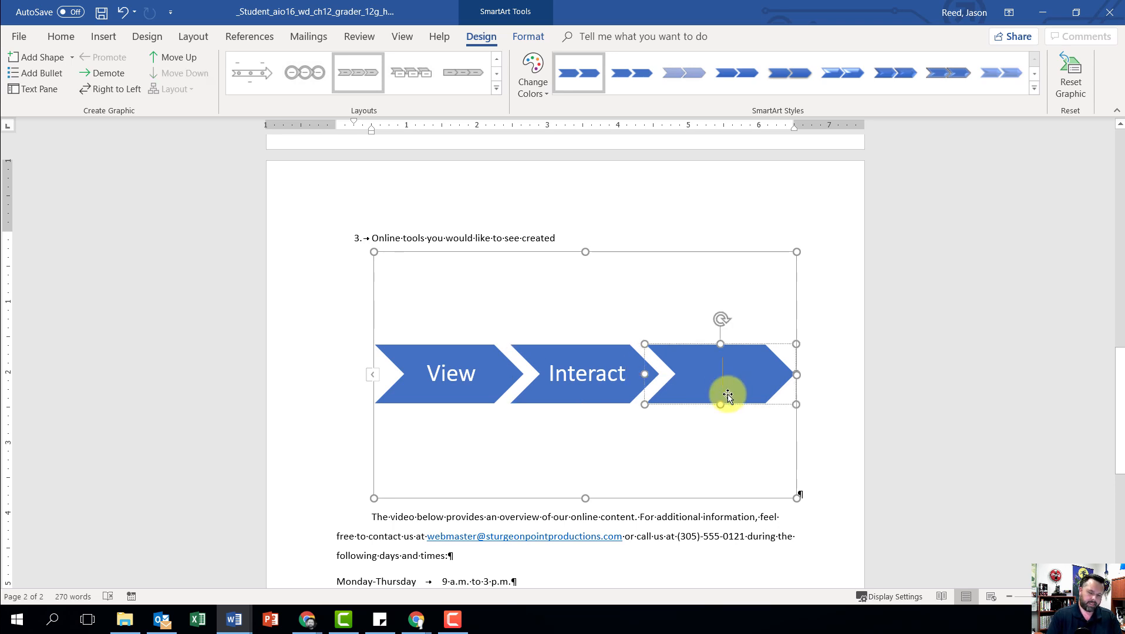
pyautogui.write('Asse')
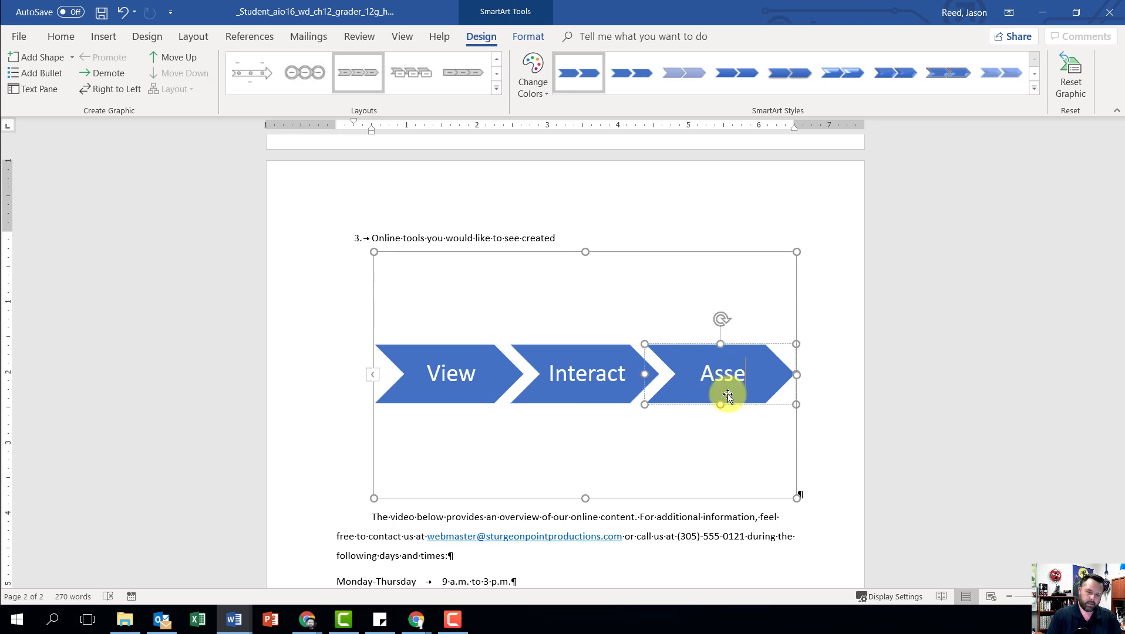
pyautogui.write('ss')
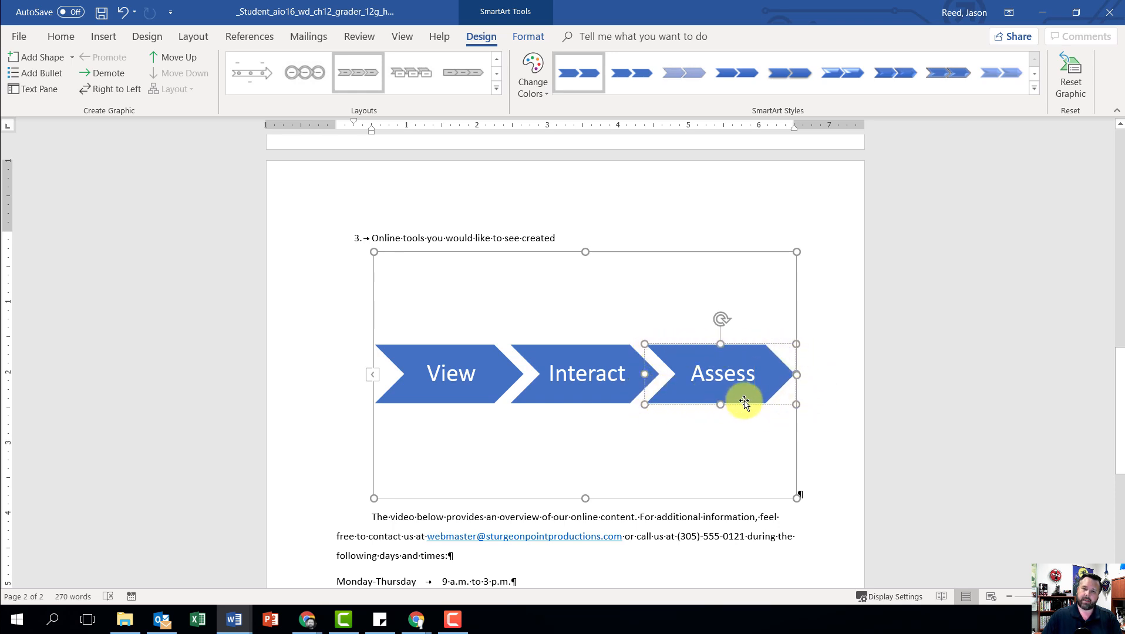
# Step: Recolor the whole SmartArt graphic with the fourth Colorful scheme (yellow, green, blue) and apply the sixth 3-D style
pyautogui.click(585, 253)
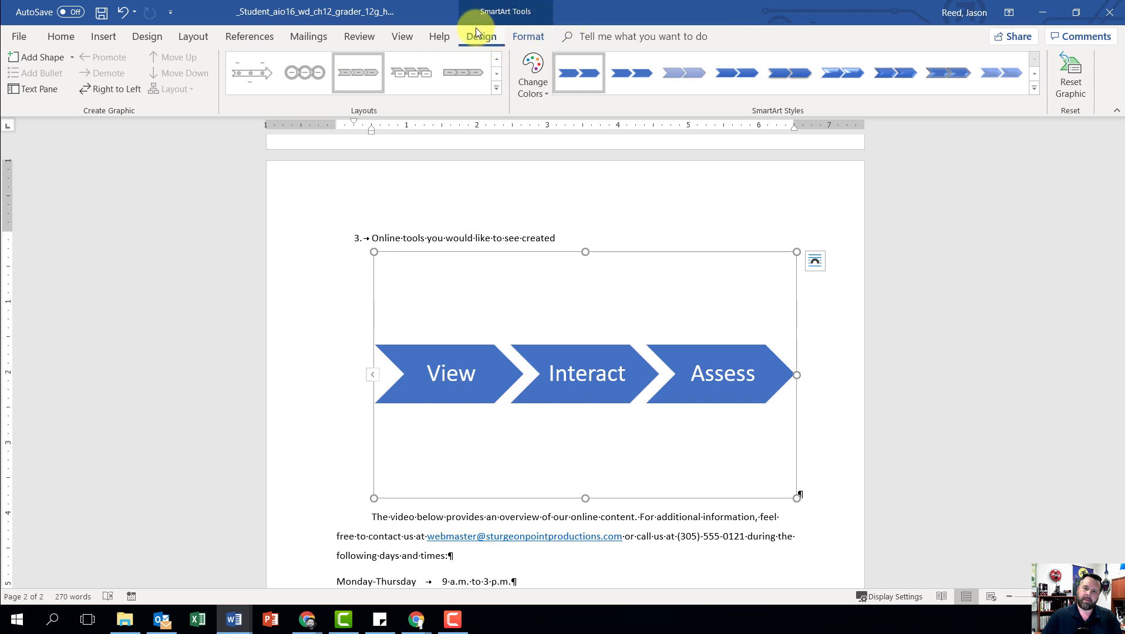
pyautogui.click(535, 84)
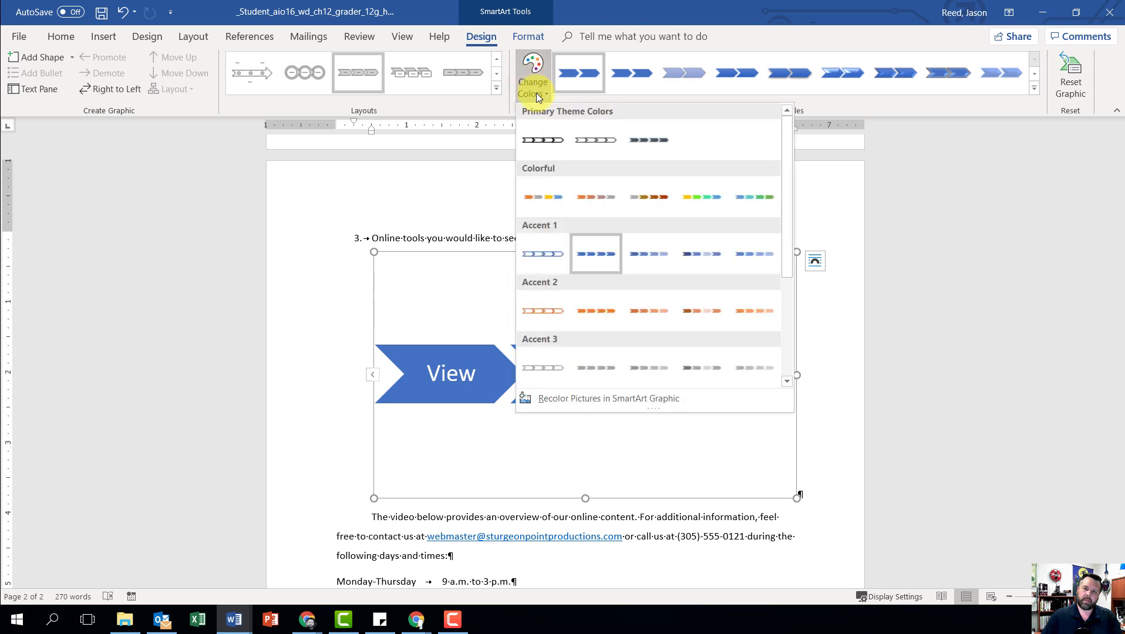
pyautogui.click(689, 199)
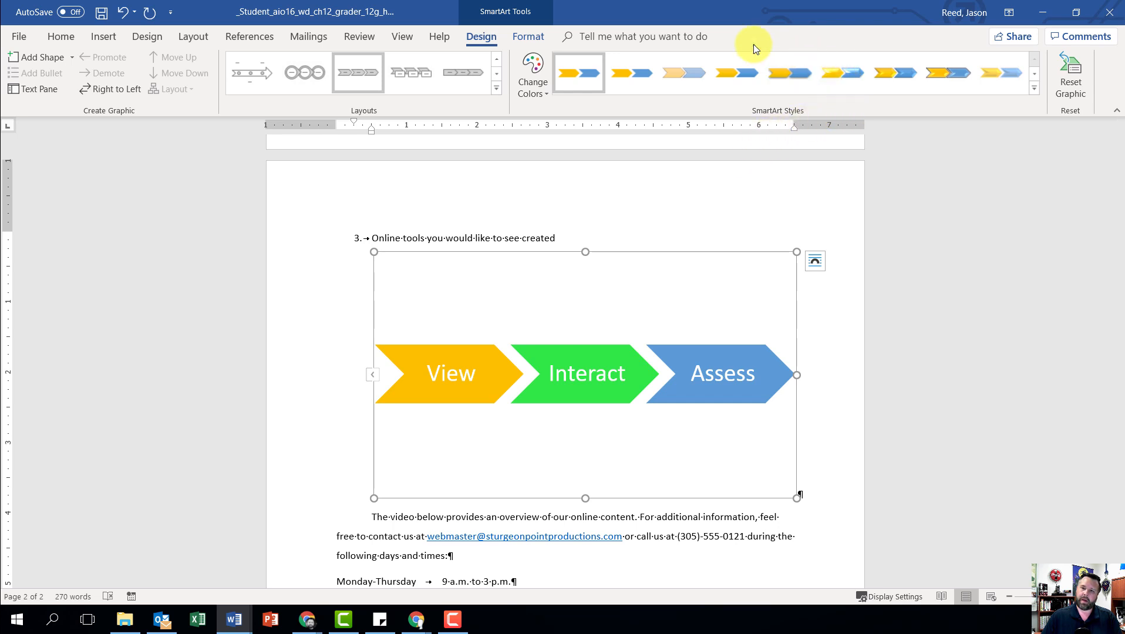
pyautogui.click(1033, 90)
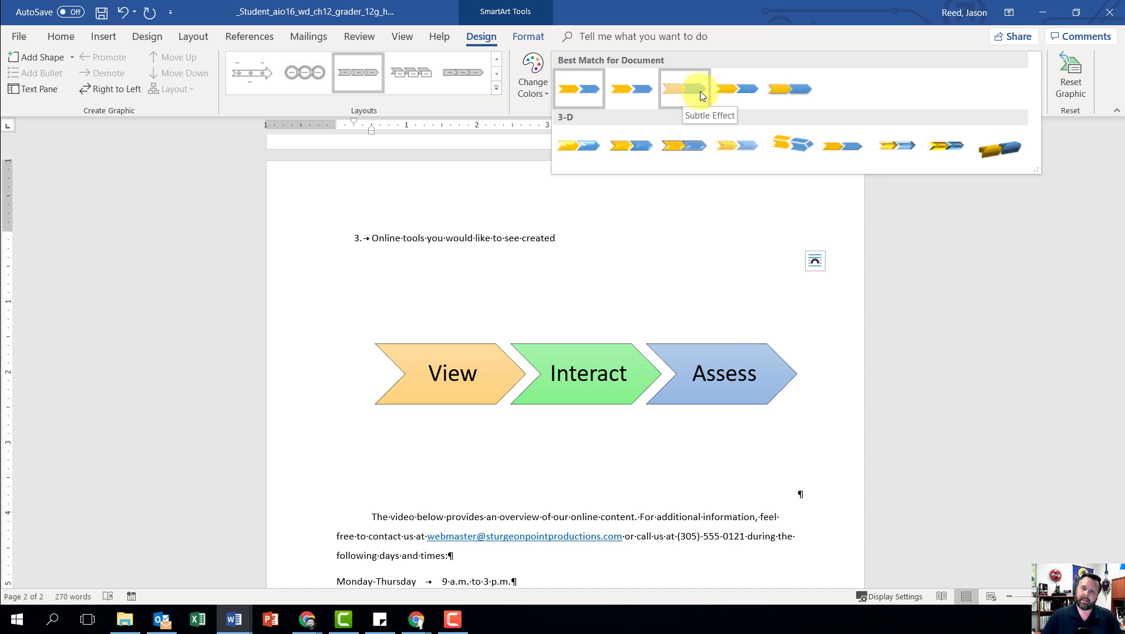
pyautogui.click(841, 147)
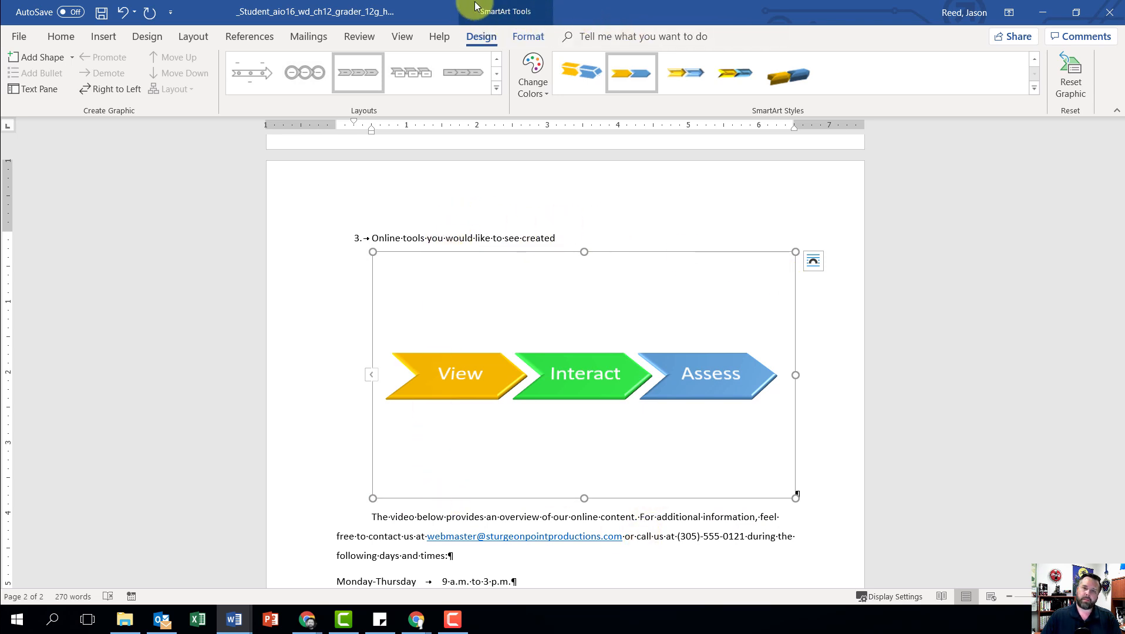
# Step: Set the SmartArt graphic's height to 1" and its width to 6.5"
pyautogui.click(524, 36)
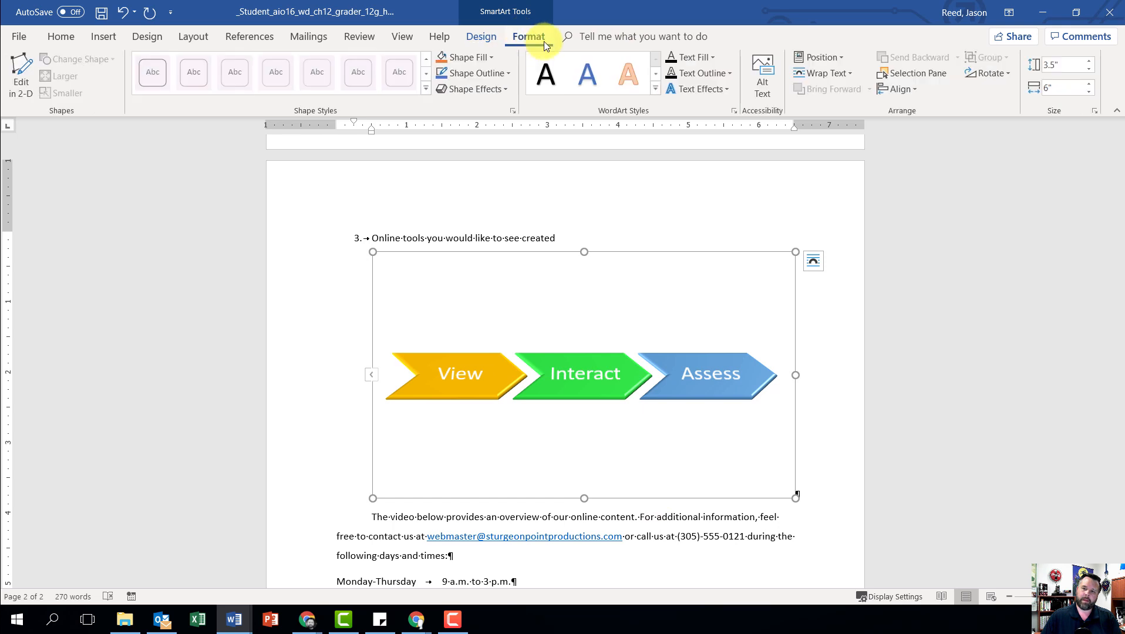
pyautogui.click(1069, 62)
pyautogui.moveTo(1070, 63); pyautogui.dragTo(1026, 65)
pyautogui.write('1')
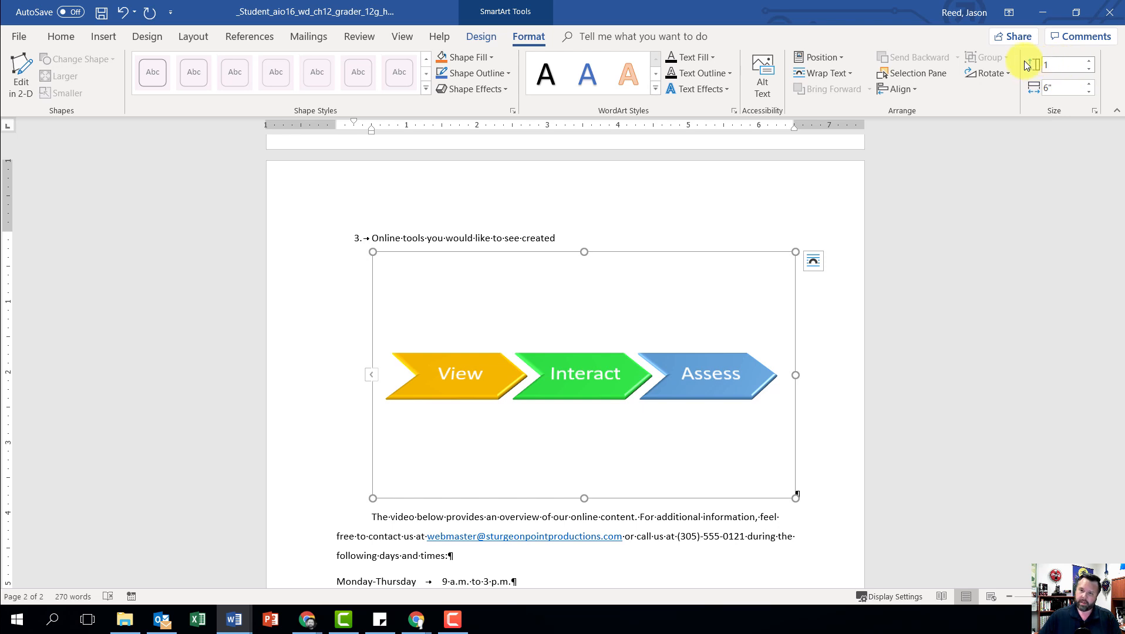
pyautogui.press('Return')
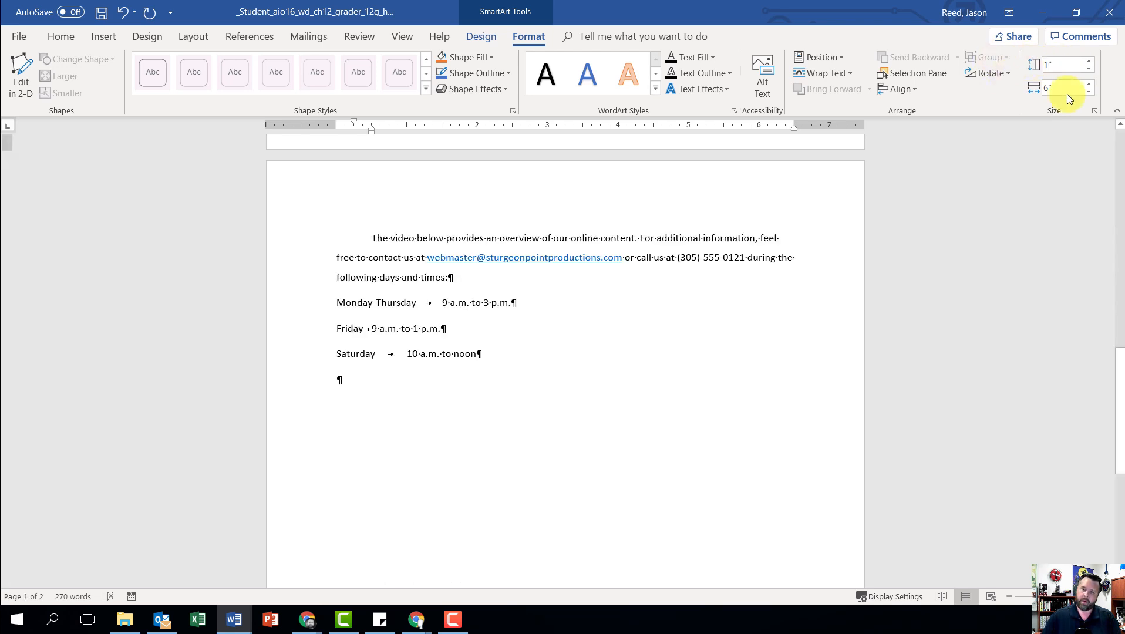
pyautogui.moveTo(1070, 89); pyautogui.dragTo(1030, 84)
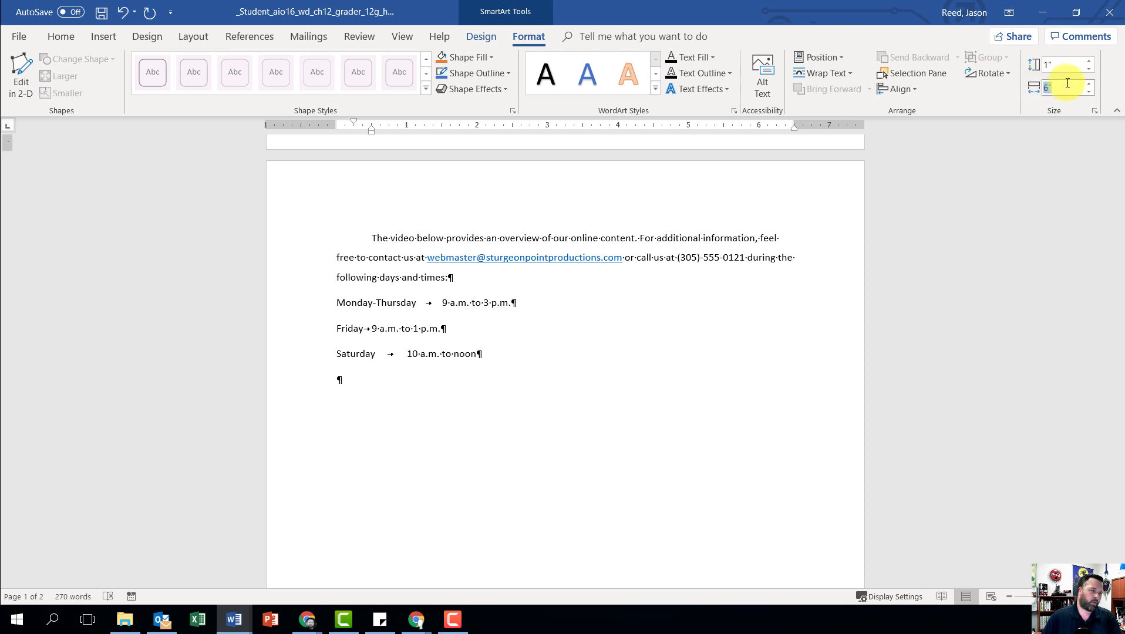
pyautogui.write('6')
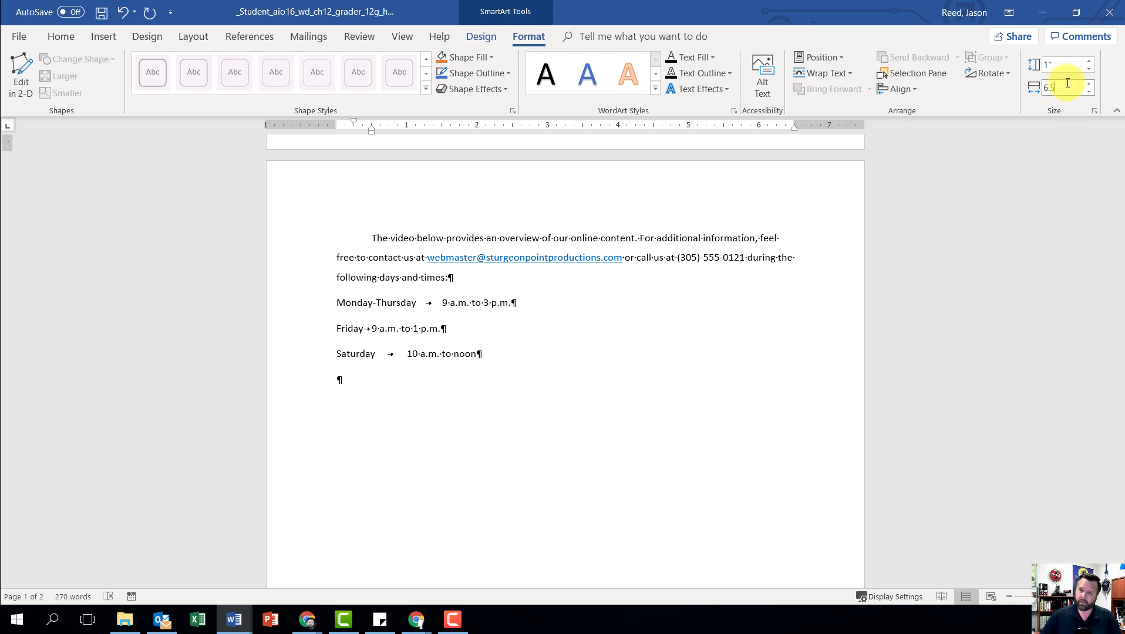
pyautogui.press('Return')
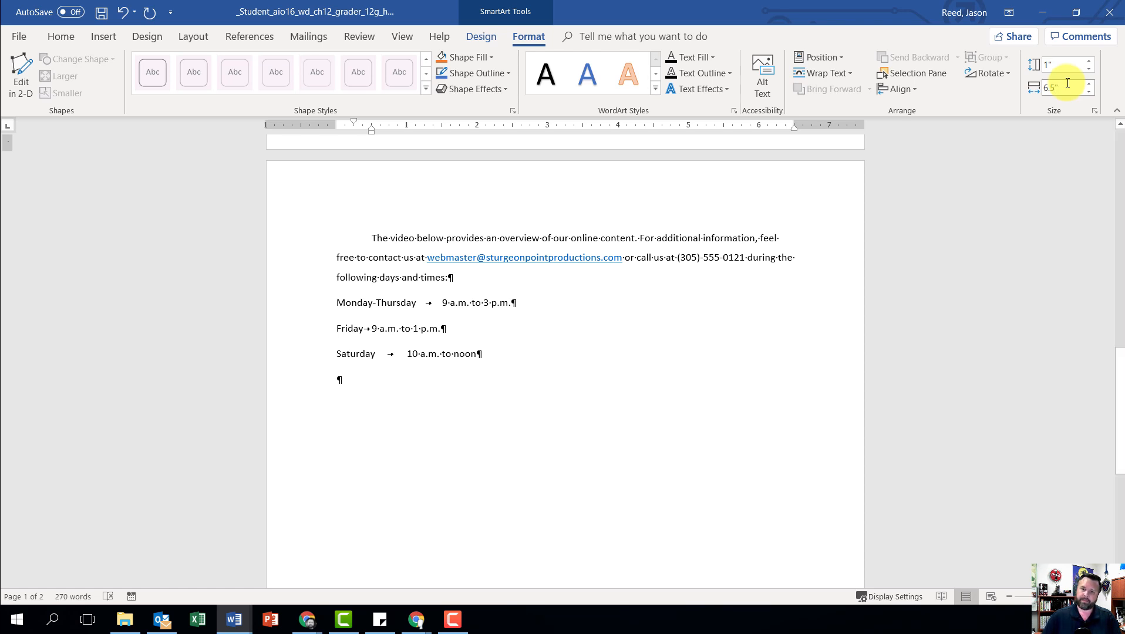
# Step: Change the SmartArt graphic's layout from in line with text to Square text wrapping
pyautogui.scroll(8, 515, 370)
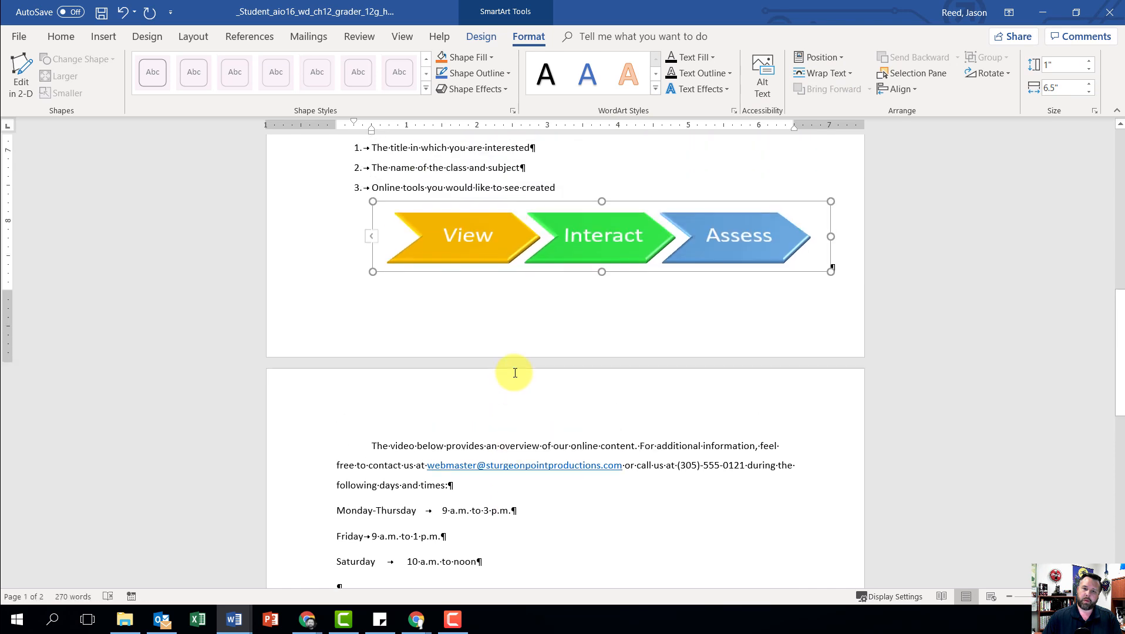
pyautogui.scroll(1, 587, 446)
pyautogui.scroll(-1, 617, 421)
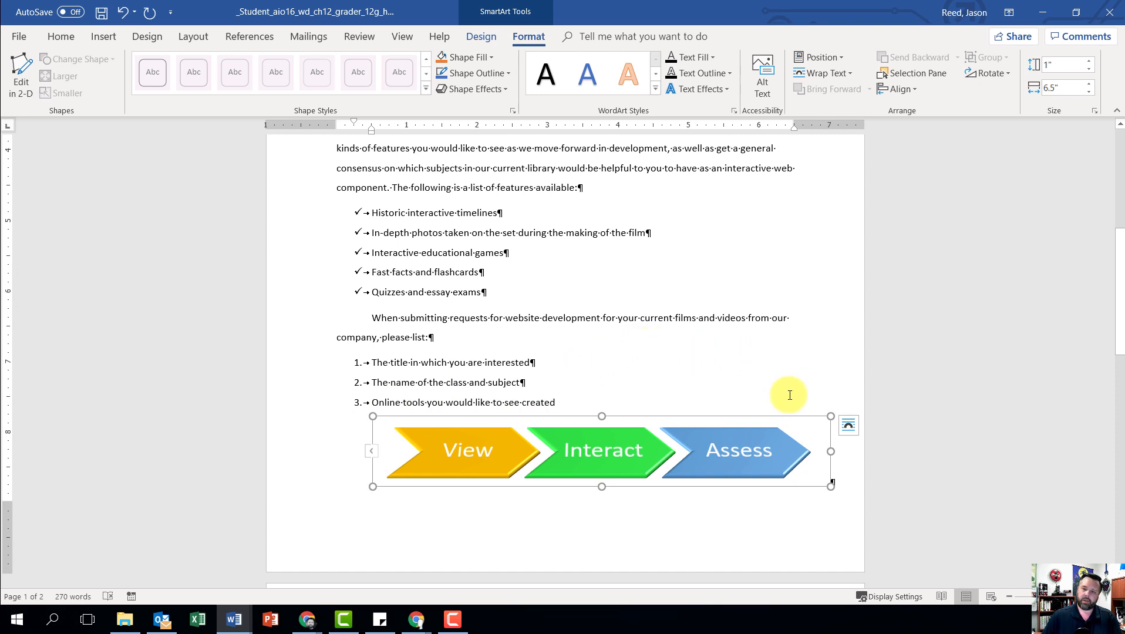
pyautogui.click(848, 427)
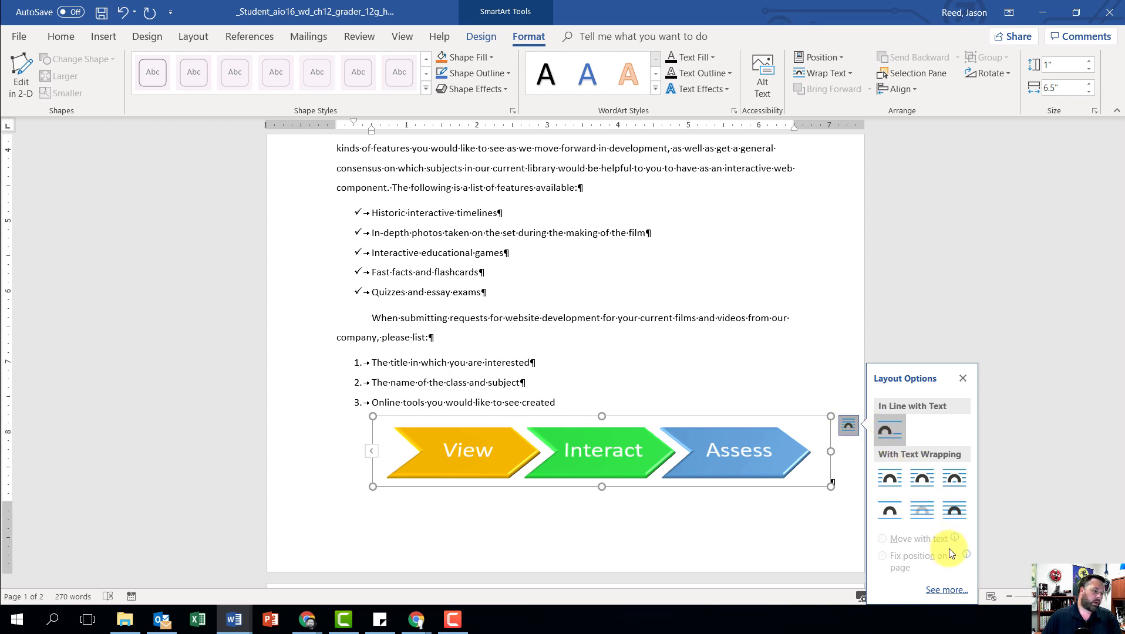
pyautogui.click(890, 477)
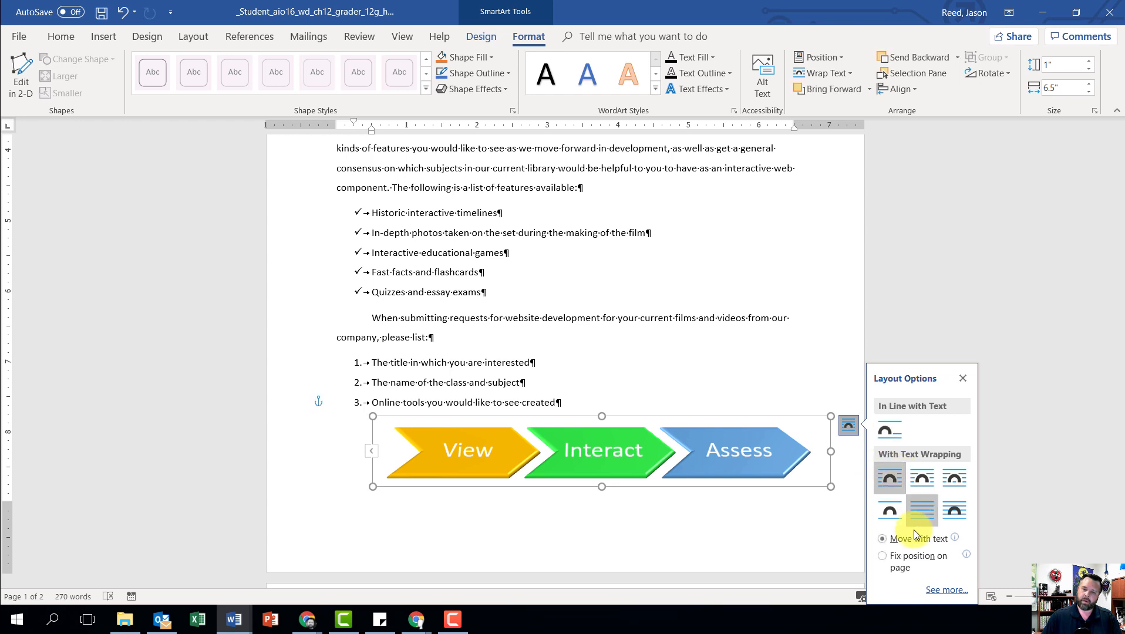
# Step: In the advanced layout settings, set the graphic's horizontal alignment to Centered relative to the Page
pyautogui.click(946, 589)
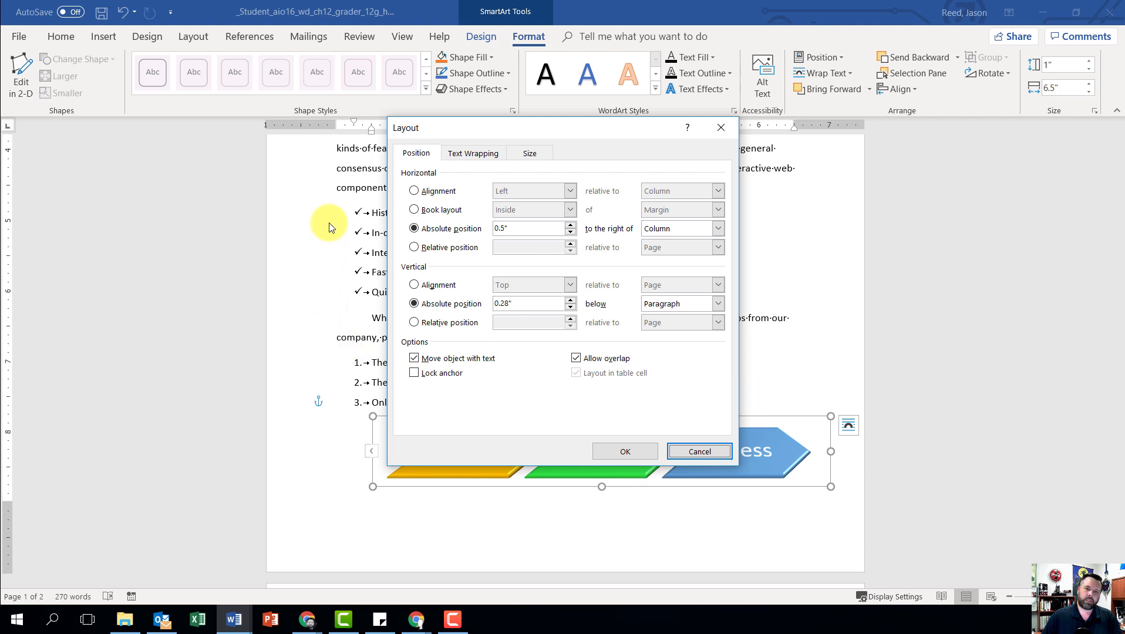
pyautogui.click(418, 192)
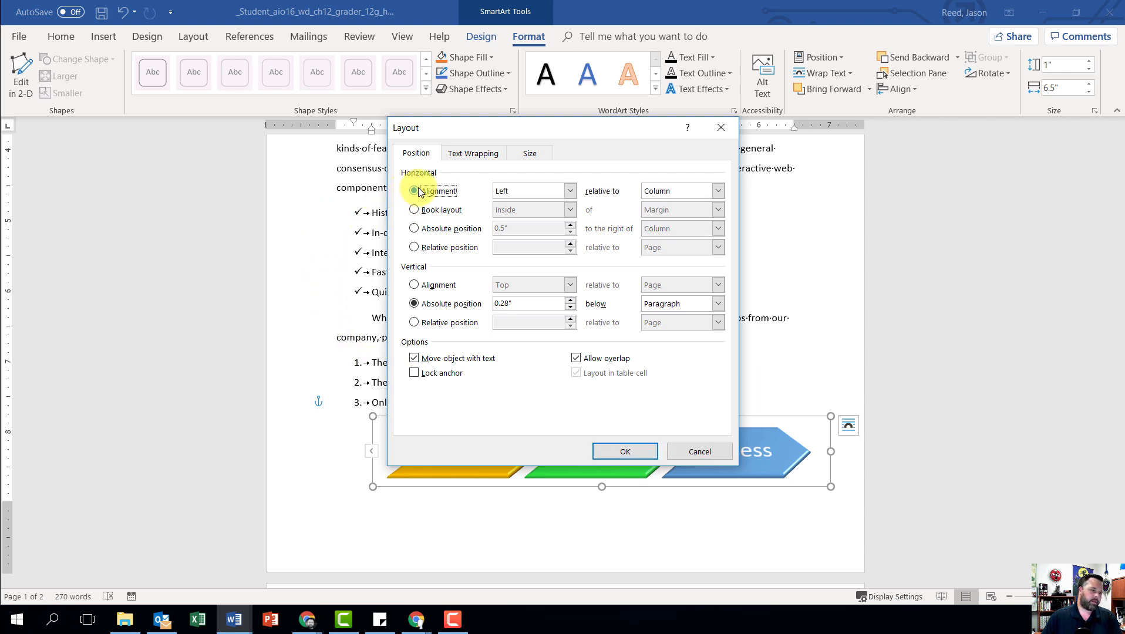
pyautogui.click(570, 191)
pyautogui.click(527, 211)
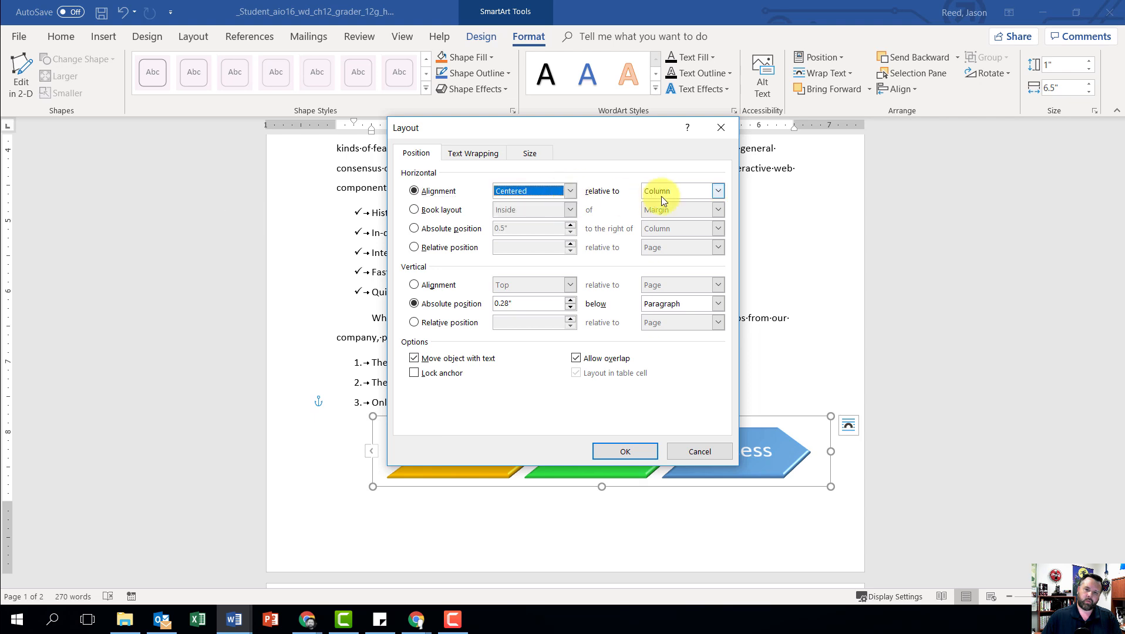
pyautogui.click(717, 193)
pyautogui.click(670, 212)
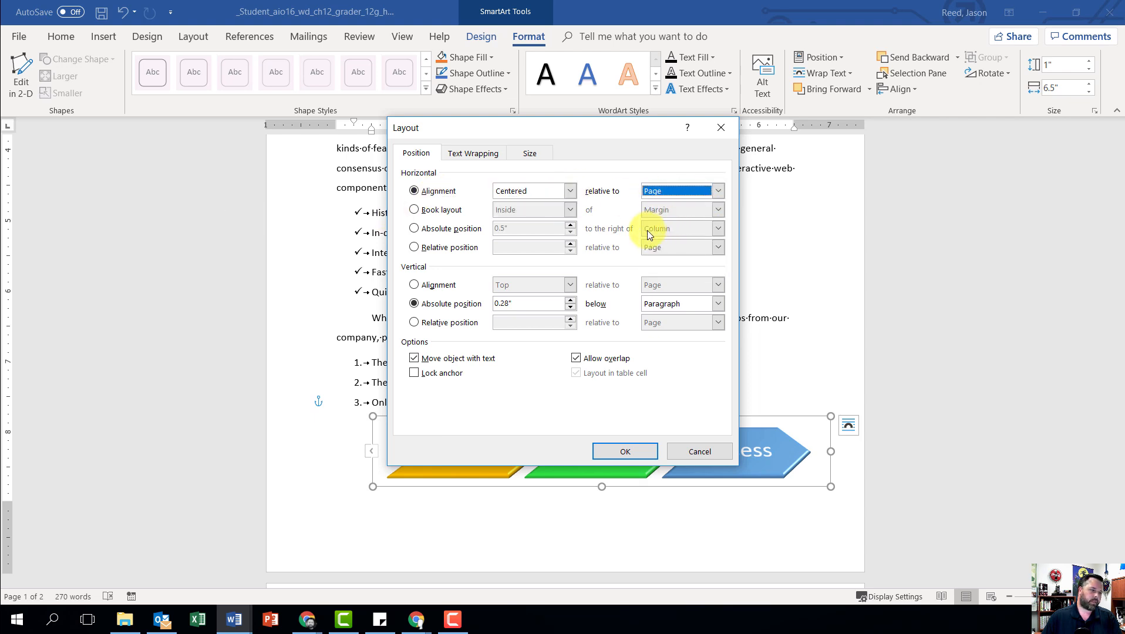
# Step: Set the SmartArt graphic's vertical alignment to Bottom relative to the Margin and apply the layout settings
pyautogui.click(414, 286)
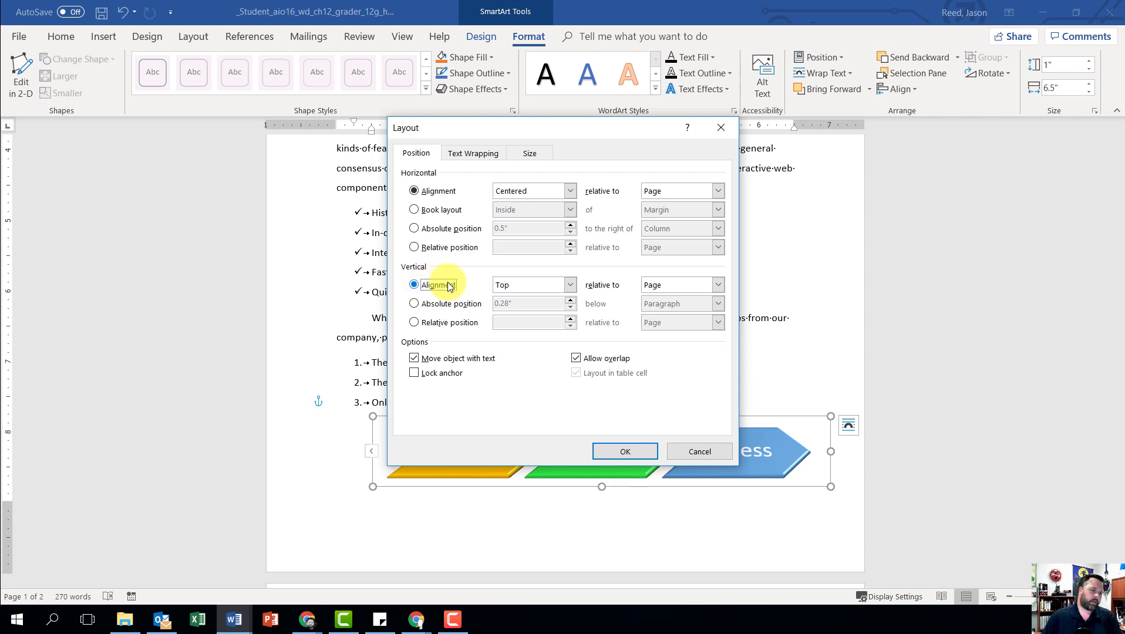
pyautogui.click(568, 285)
pyautogui.press('Return')
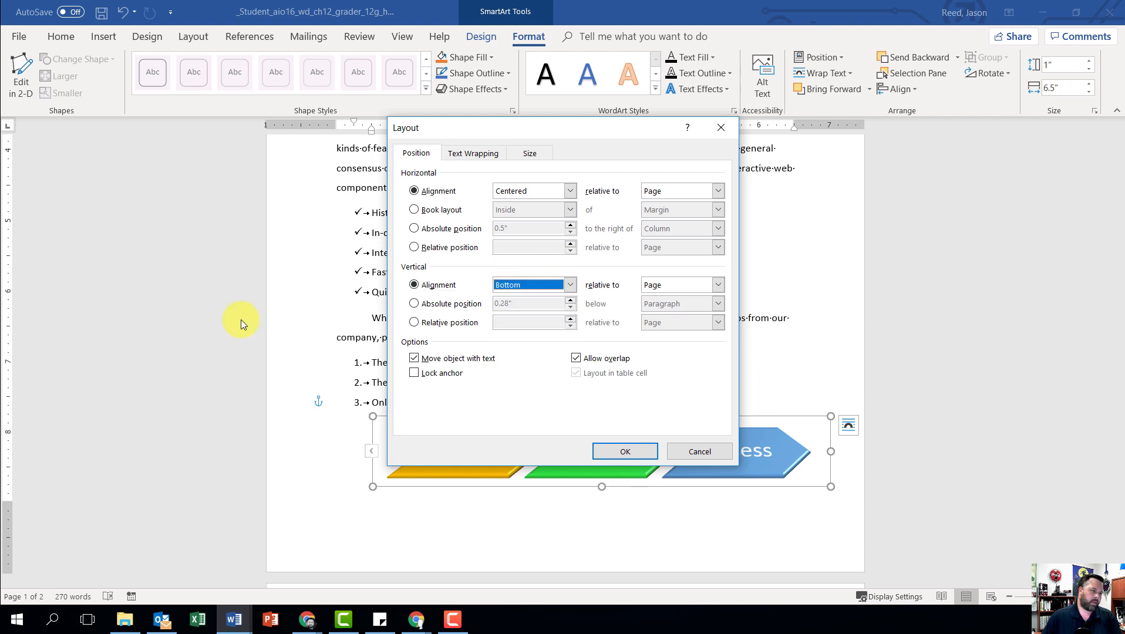
pyautogui.click(717, 285)
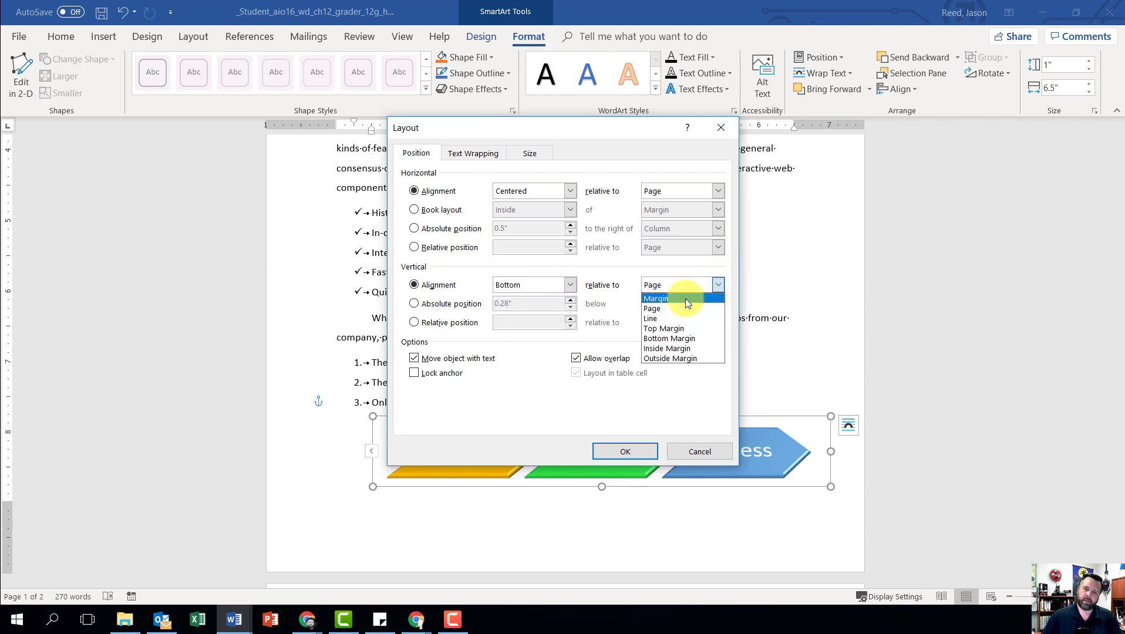
pyautogui.click(658, 299)
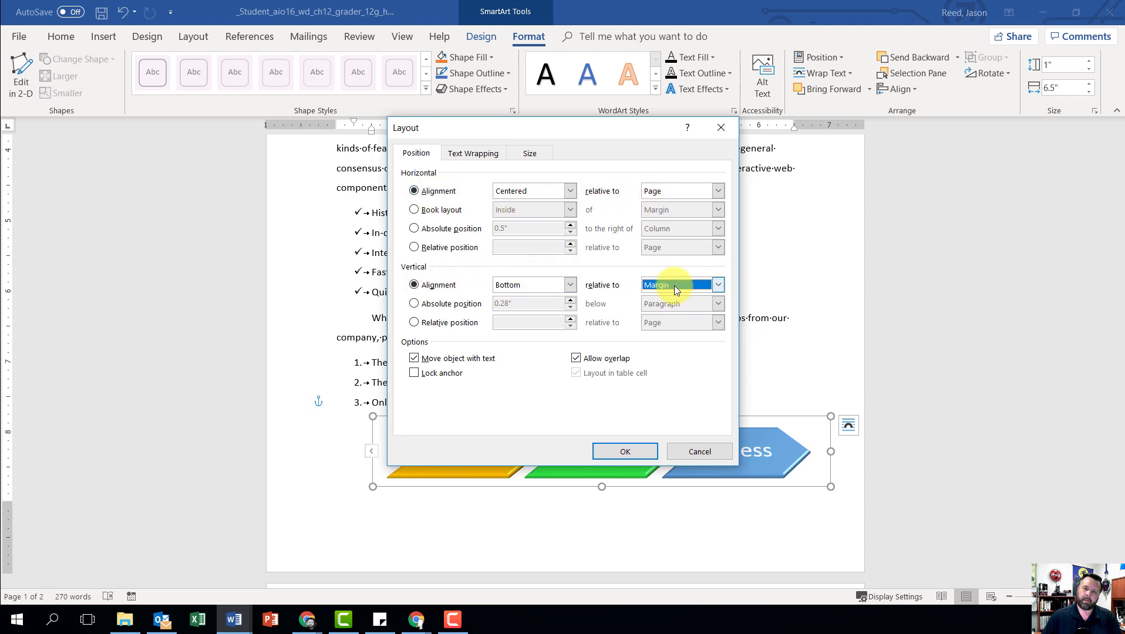
pyautogui.click(626, 452)
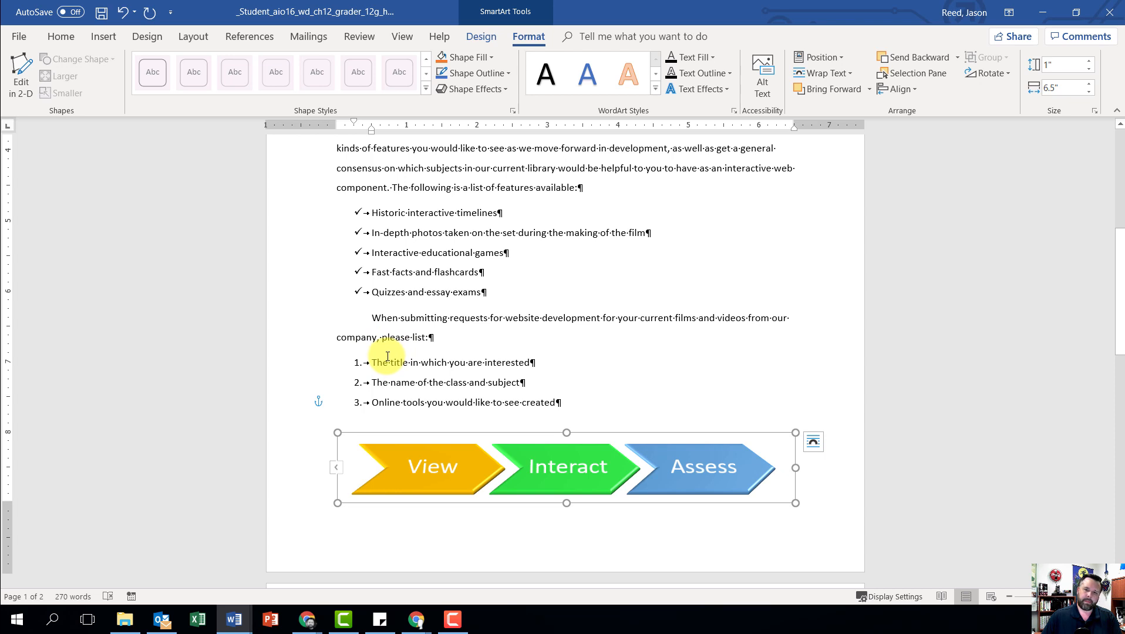
# Step: Add a right tab stop at 6" to the Monday-Thursday, Friday and Saturday lines on page 2
pyautogui.scroll(-5, 407, 323)
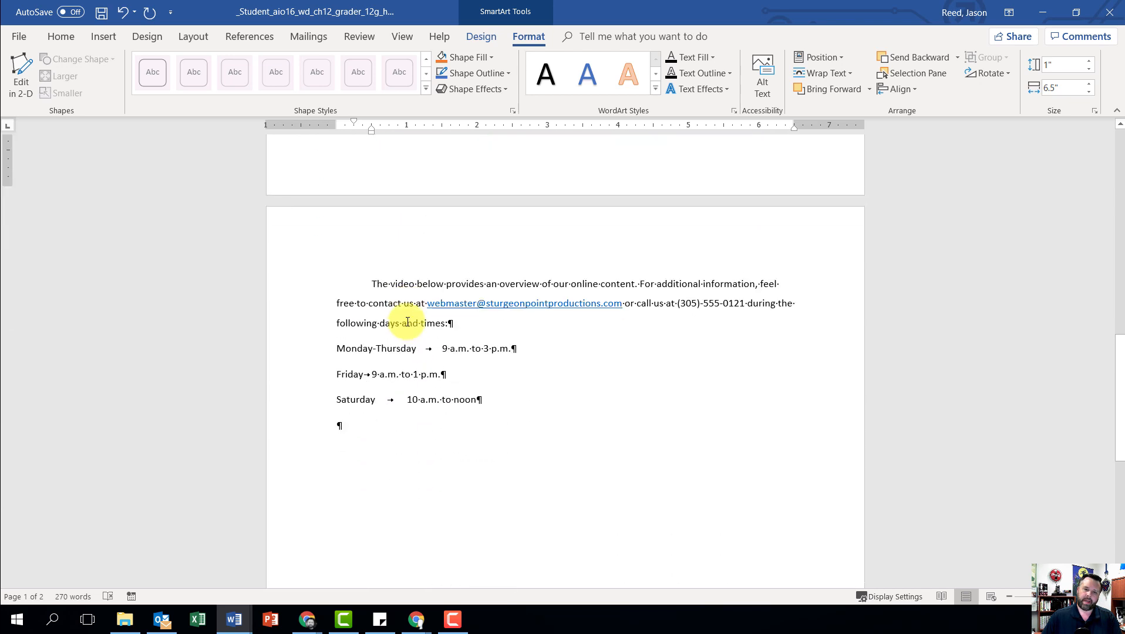
pyautogui.scroll(-2, 407, 323)
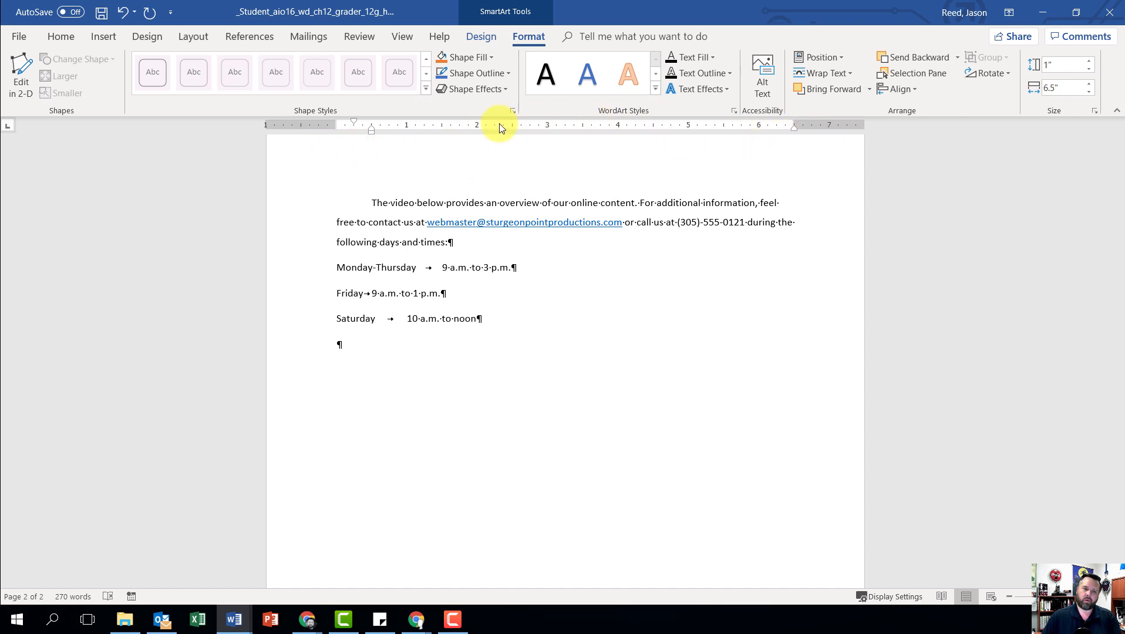
pyautogui.moveTo(678, 8)
pyautogui.mouseDown()
pyautogui.moveTo(671, 46)
pyautogui.moveTo(658, 2)
pyautogui.mouseUp()
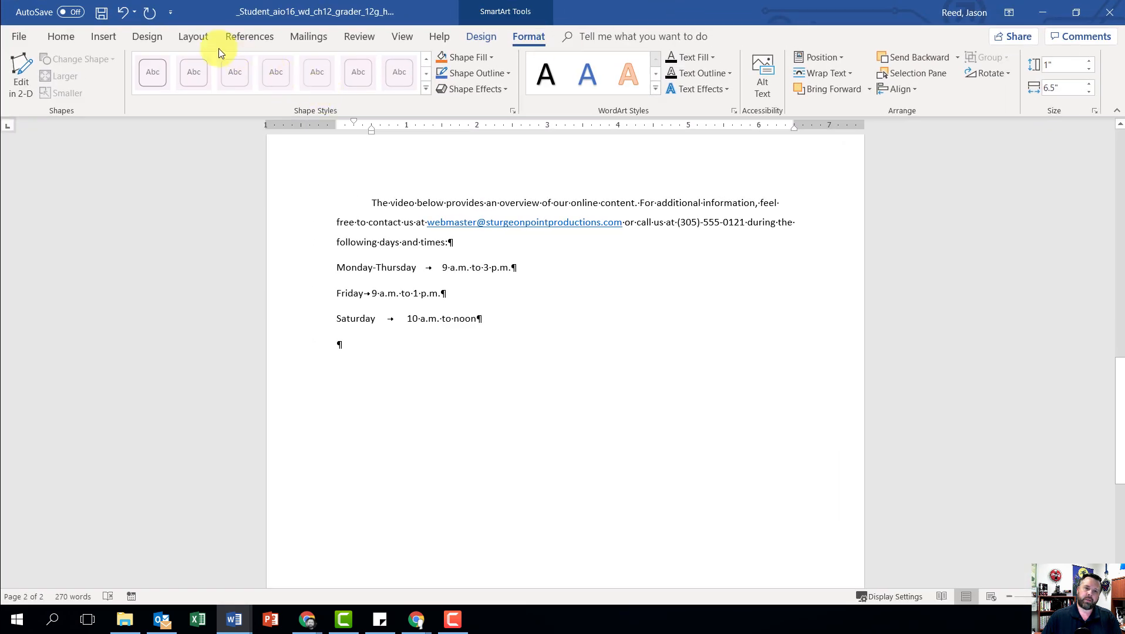
pyautogui.click(402, 36)
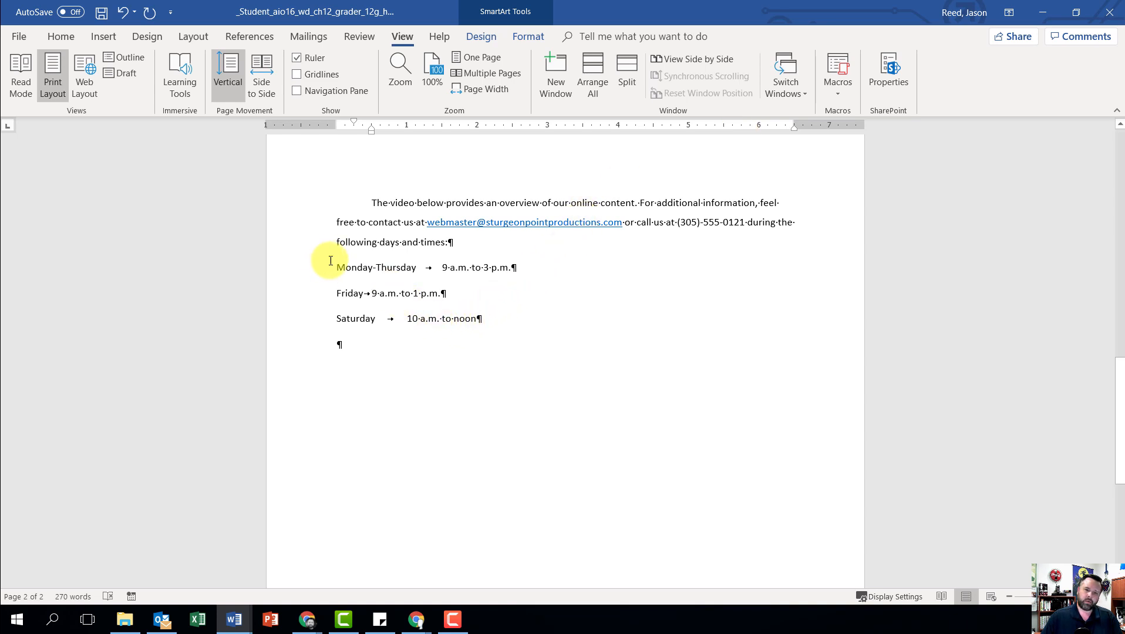
pyautogui.moveTo(335, 265); pyautogui.dragTo(499, 321)
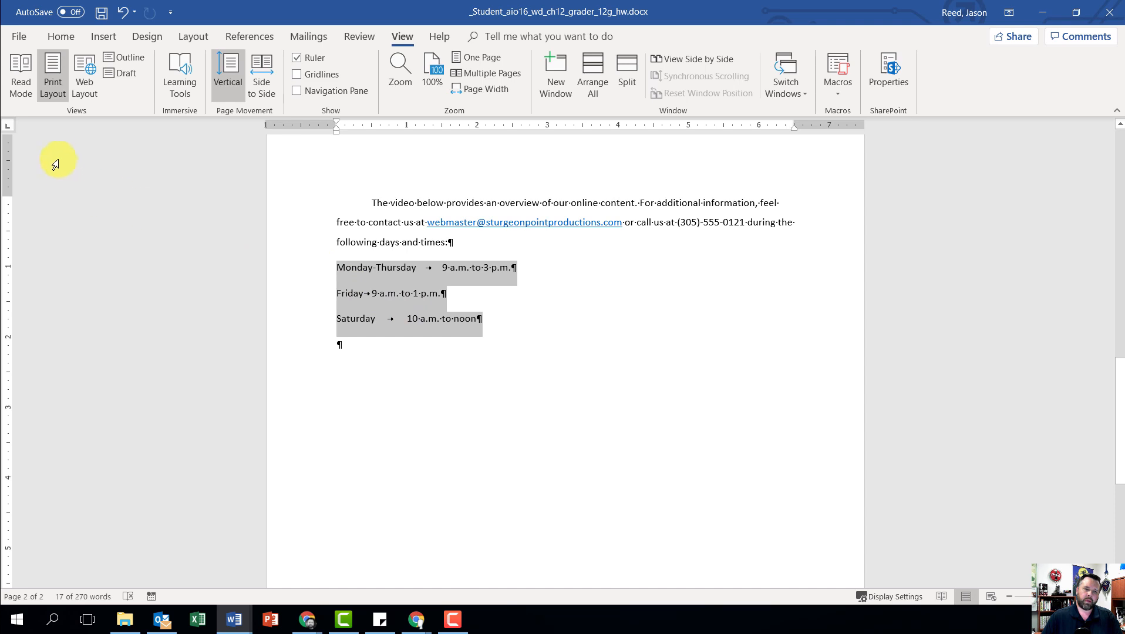
pyautogui.click(6, 128)
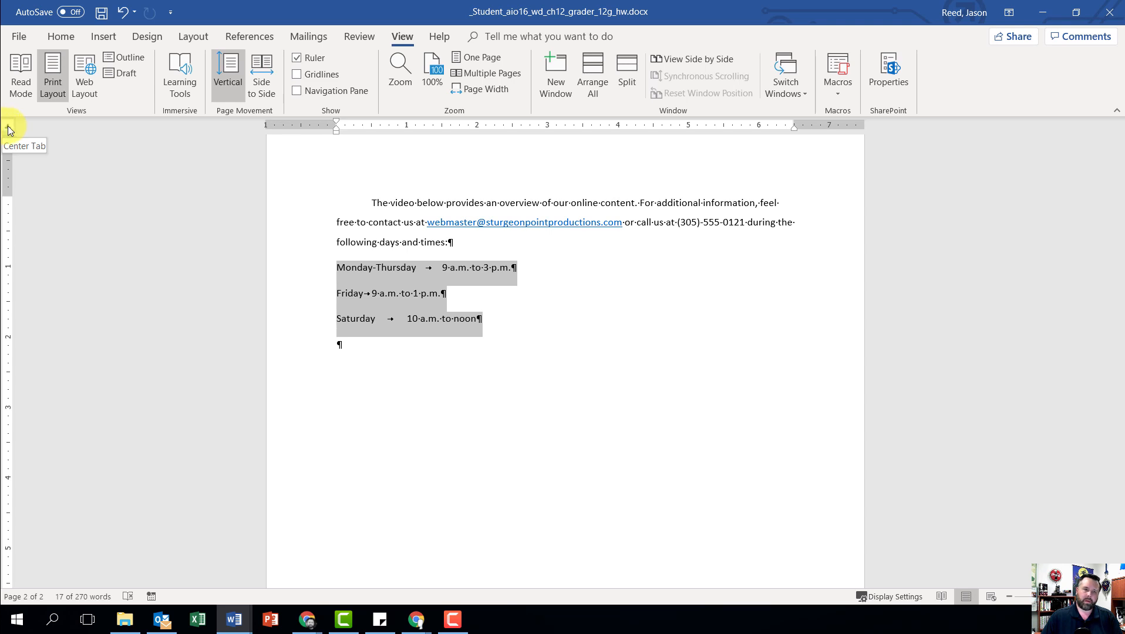
pyautogui.click(6, 128)
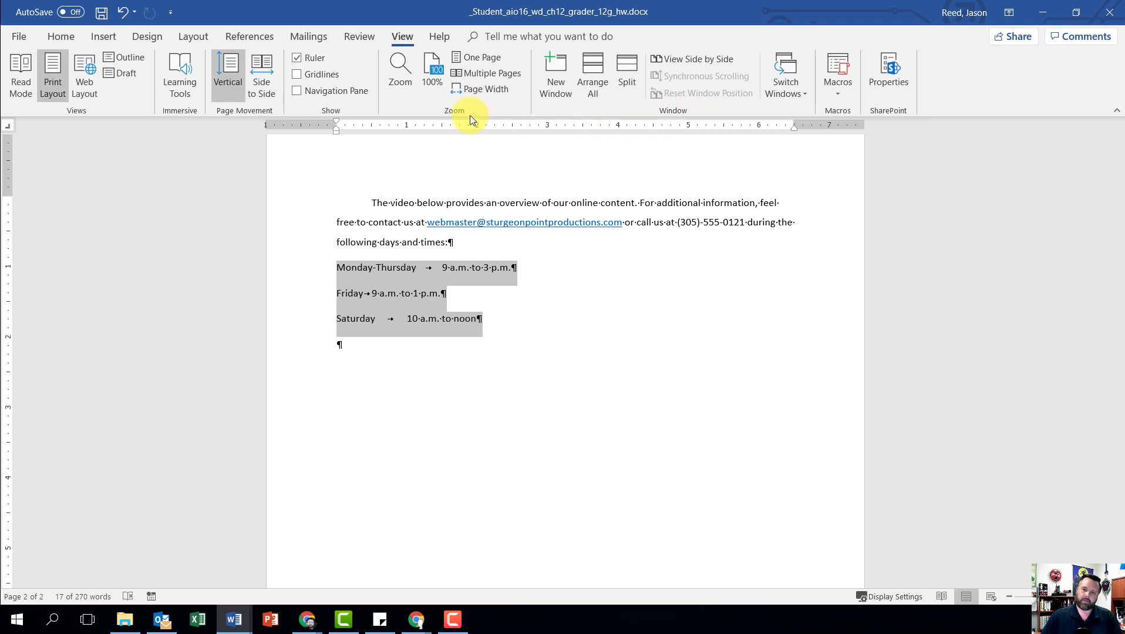
pyautogui.click(759, 129)
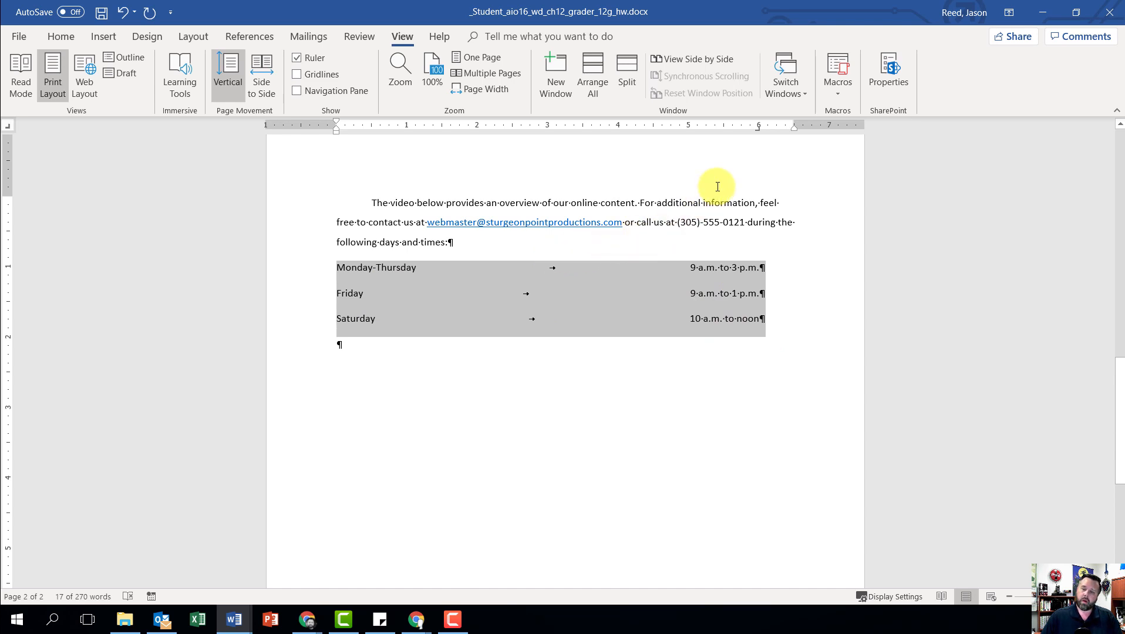
# Step: Give the 6" right tab stop of the three day-and-time lines the dotted leader style (option 2)
pyautogui.doubleClick(758, 128)
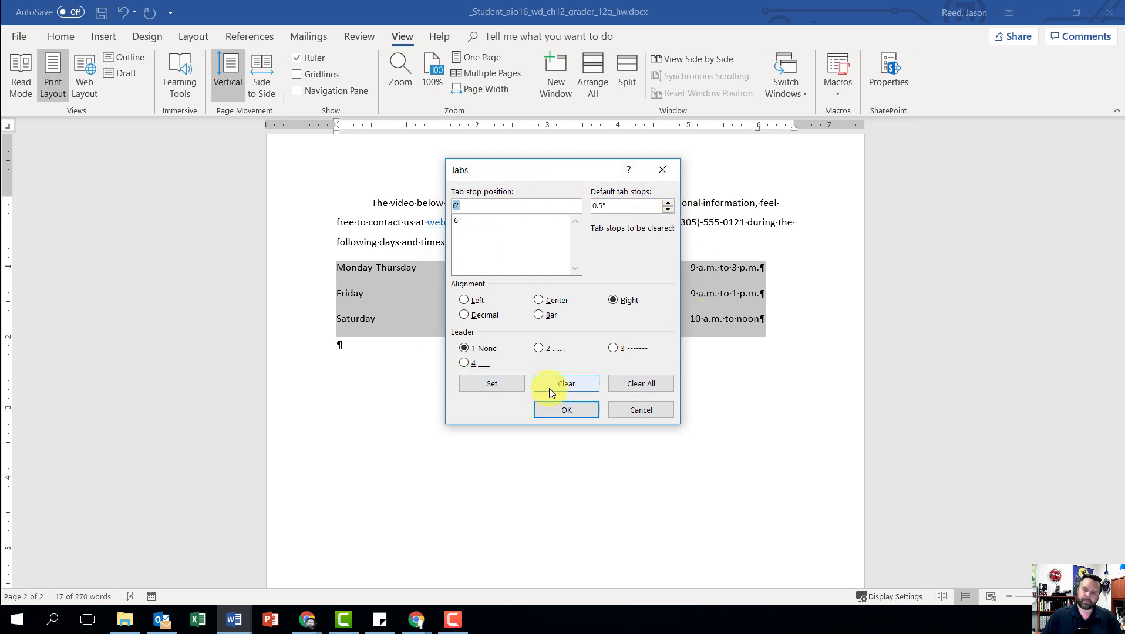
pyautogui.click(475, 222)
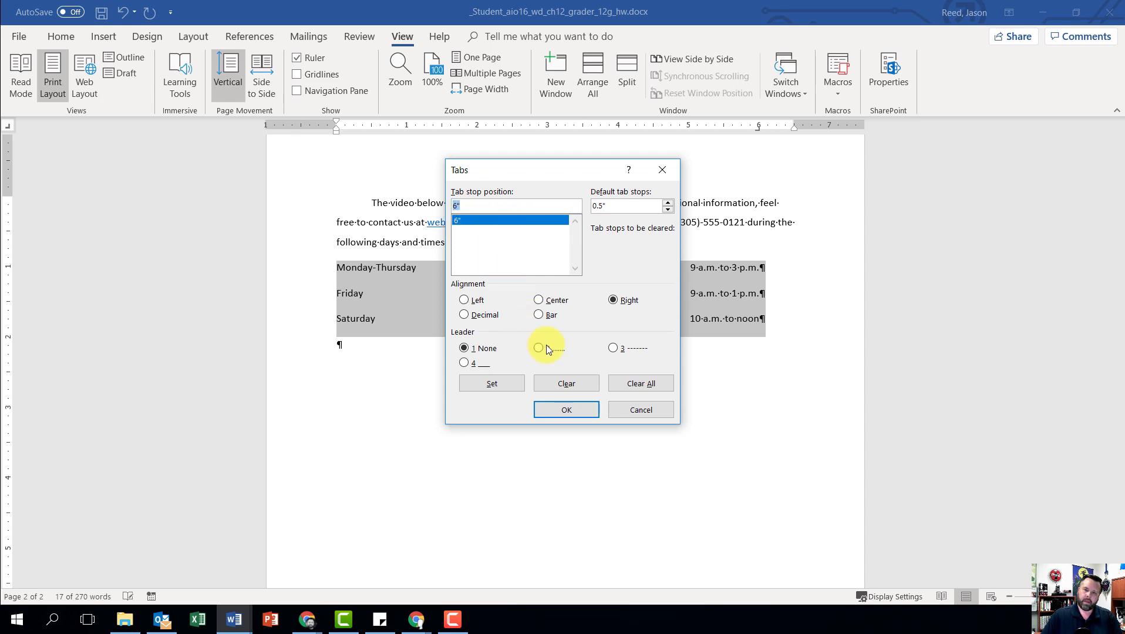
pyautogui.click(612, 312)
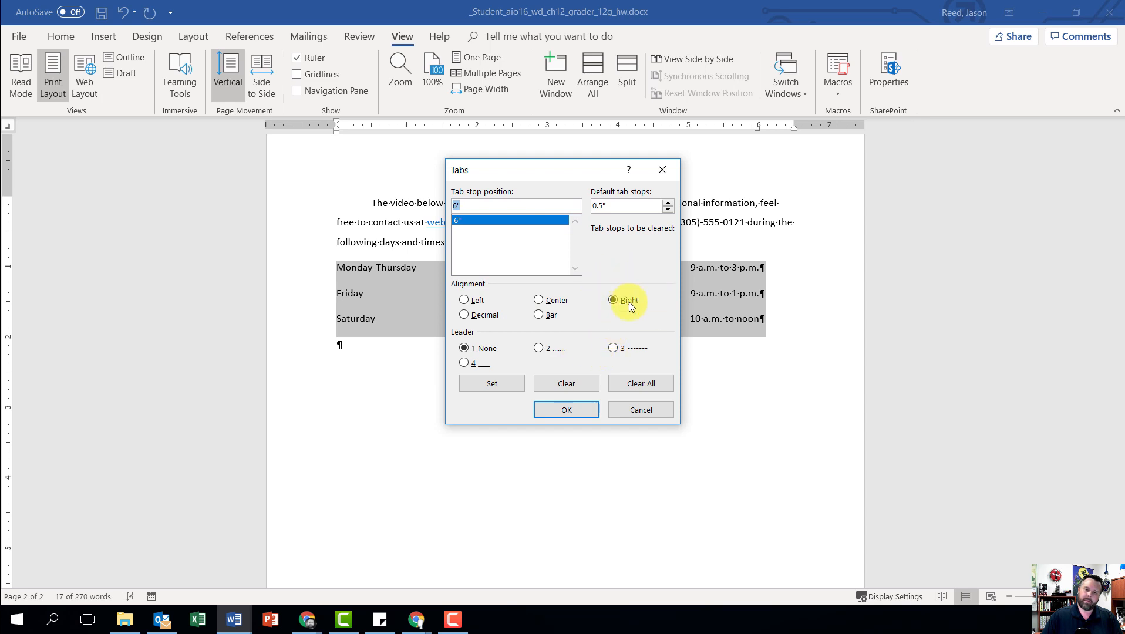
pyautogui.click(541, 351)
pyautogui.click(481, 381)
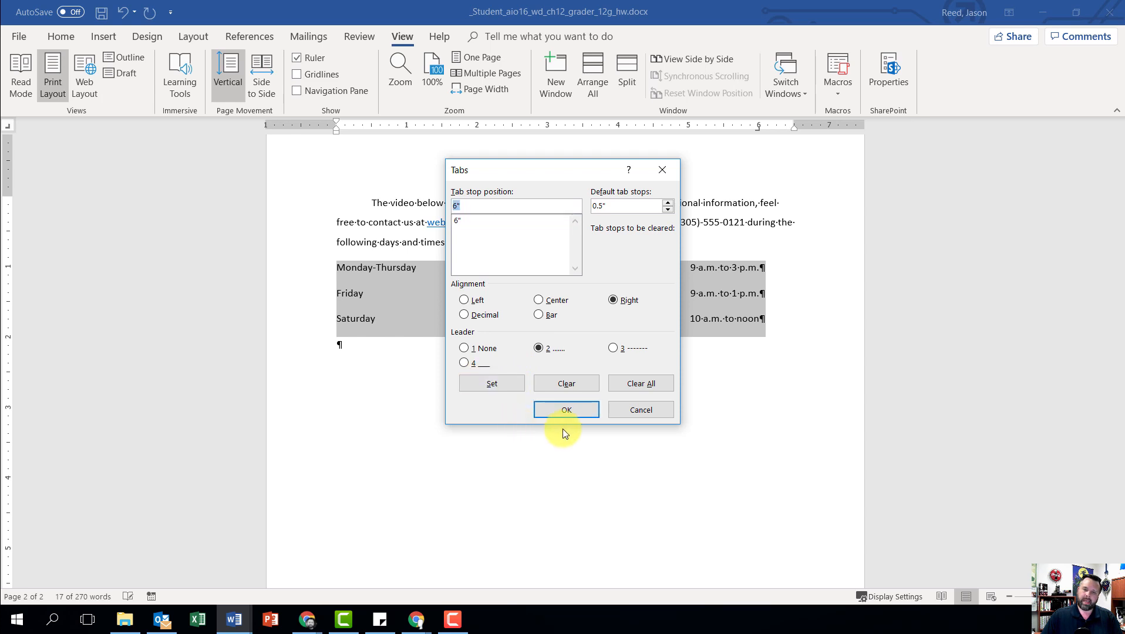
pyautogui.click(565, 409)
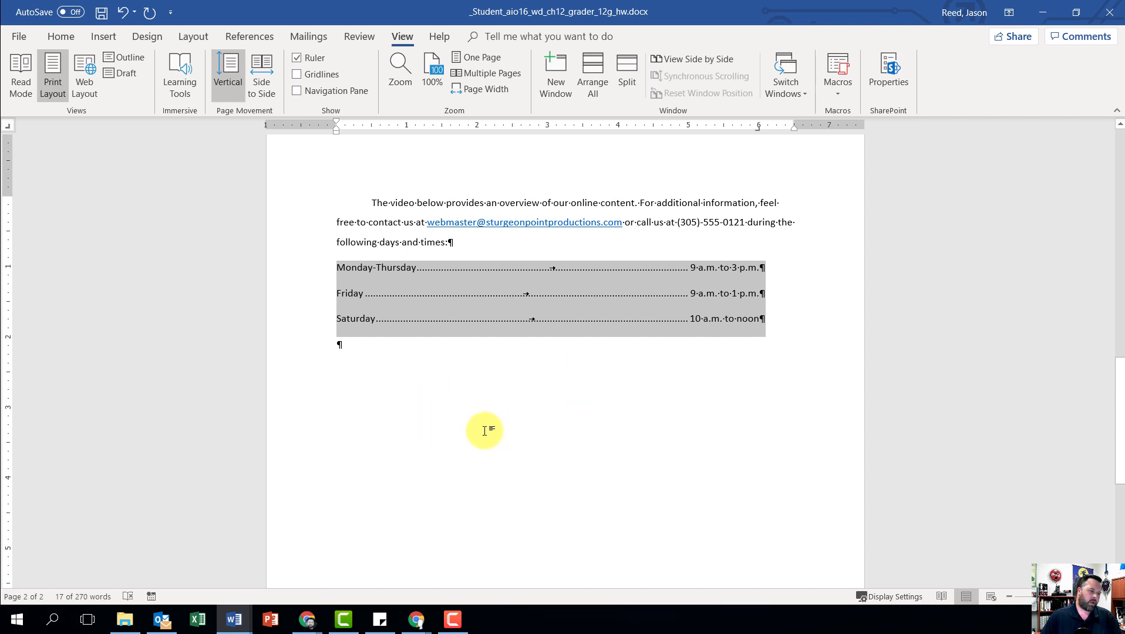
# Step: Center the blank paragraph below the Saturday line
pyautogui.click(352, 347)
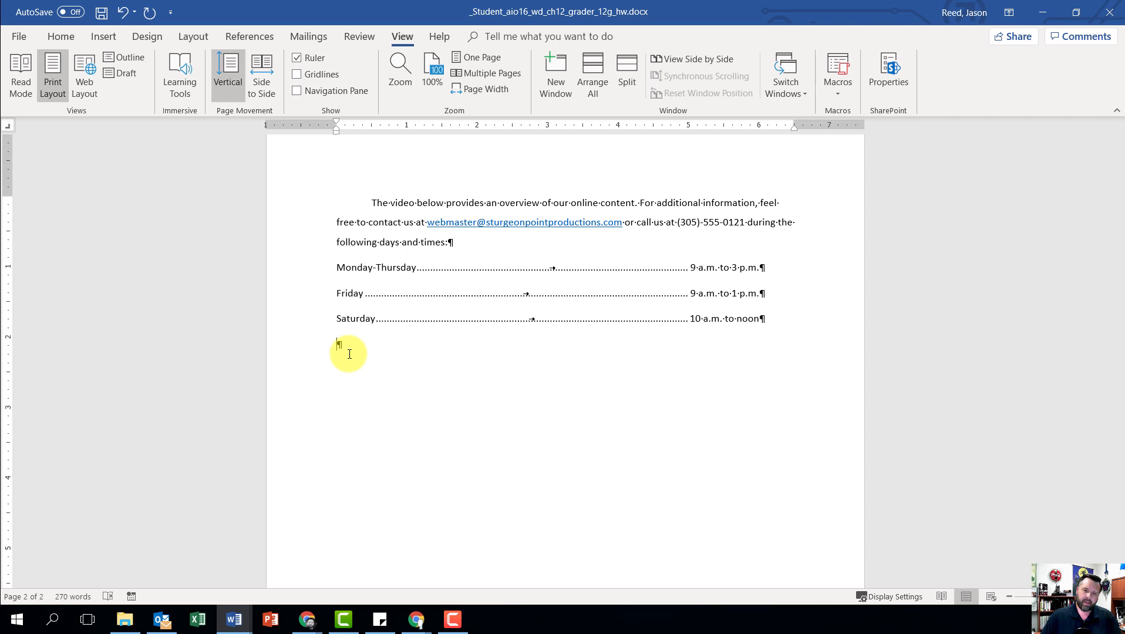
pyautogui.hotkey('ctrl', 'e')
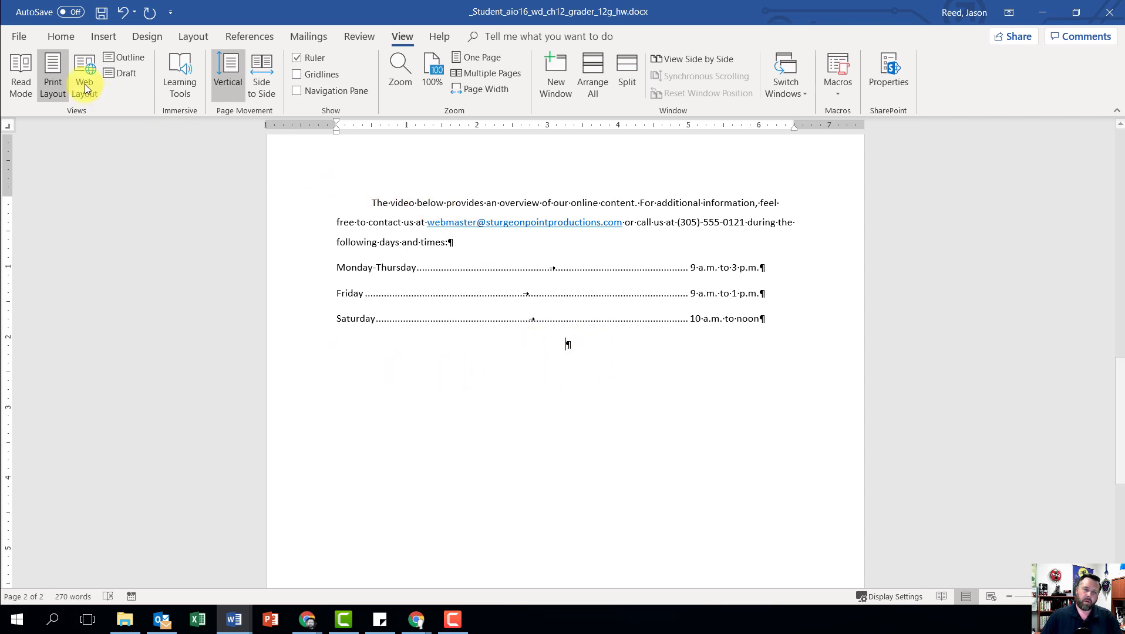
pyautogui.click(54, 37)
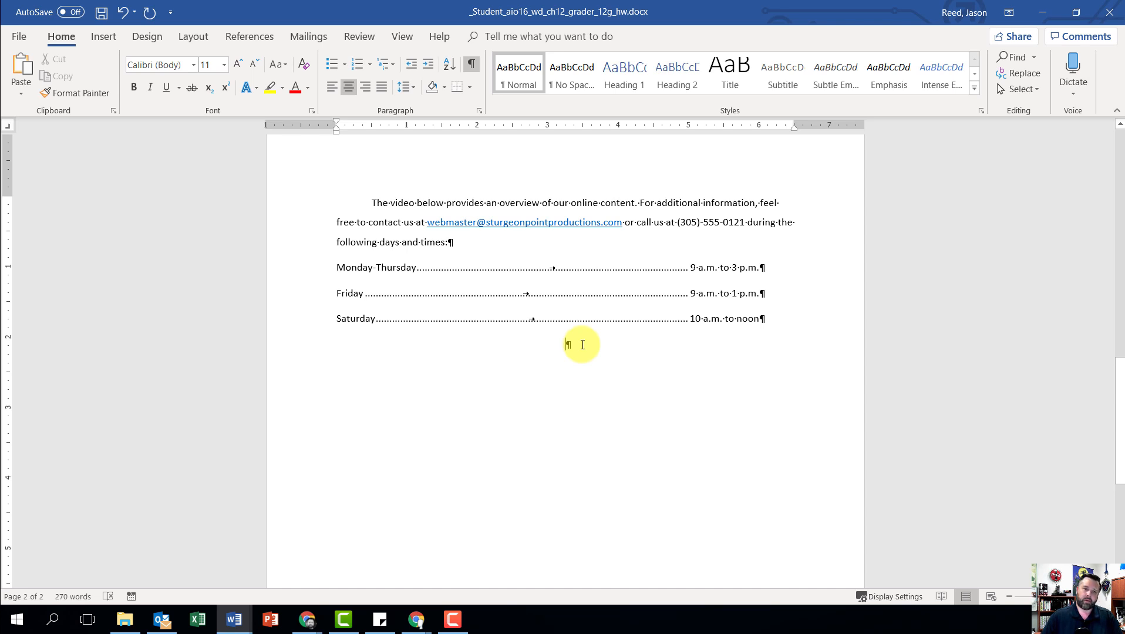
# Step: Search YouTube for an online video to insert, using the phrase "Pearson Higher education Learning"
pyautogui.click(104, 36)
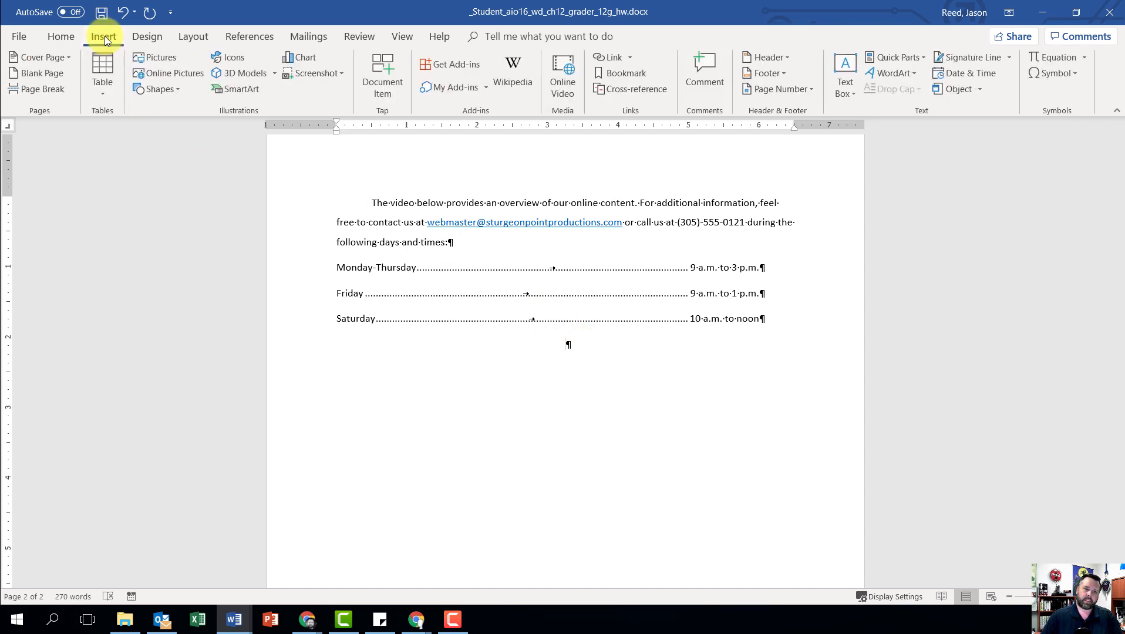
pyautogui.click(562, 83)
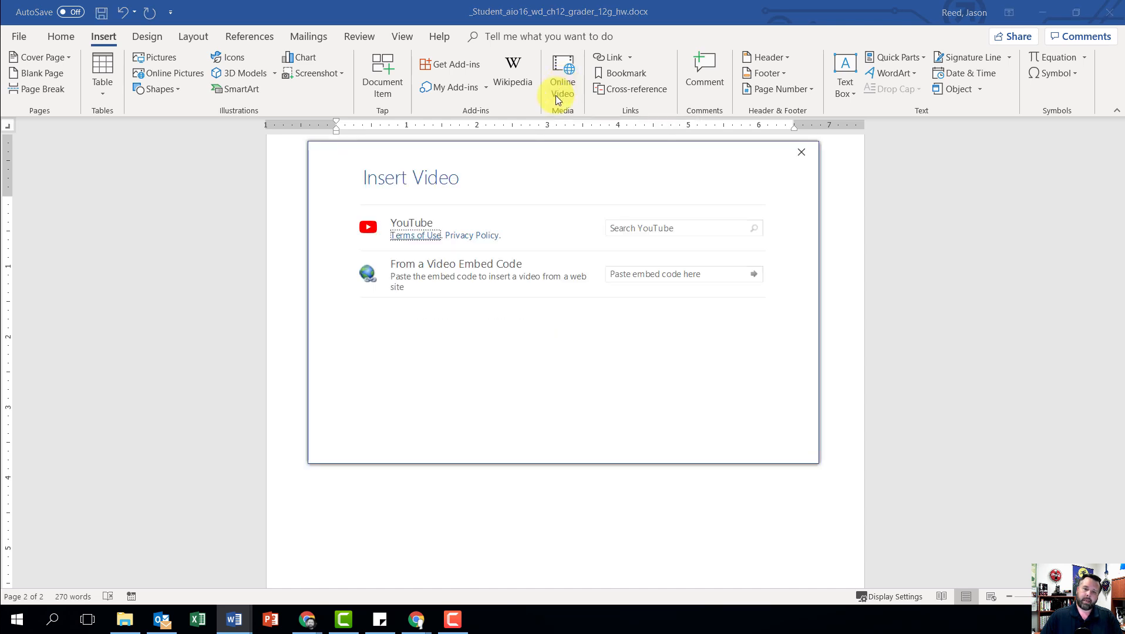
pyautogui.click(645, 228)
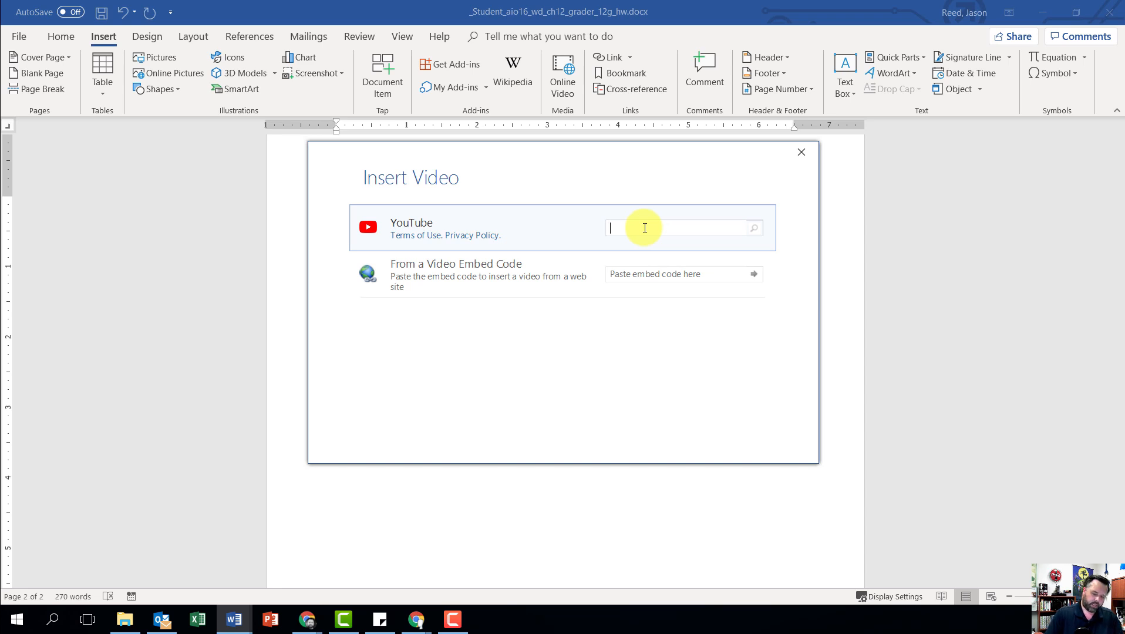
pyautogui.write('Pe')
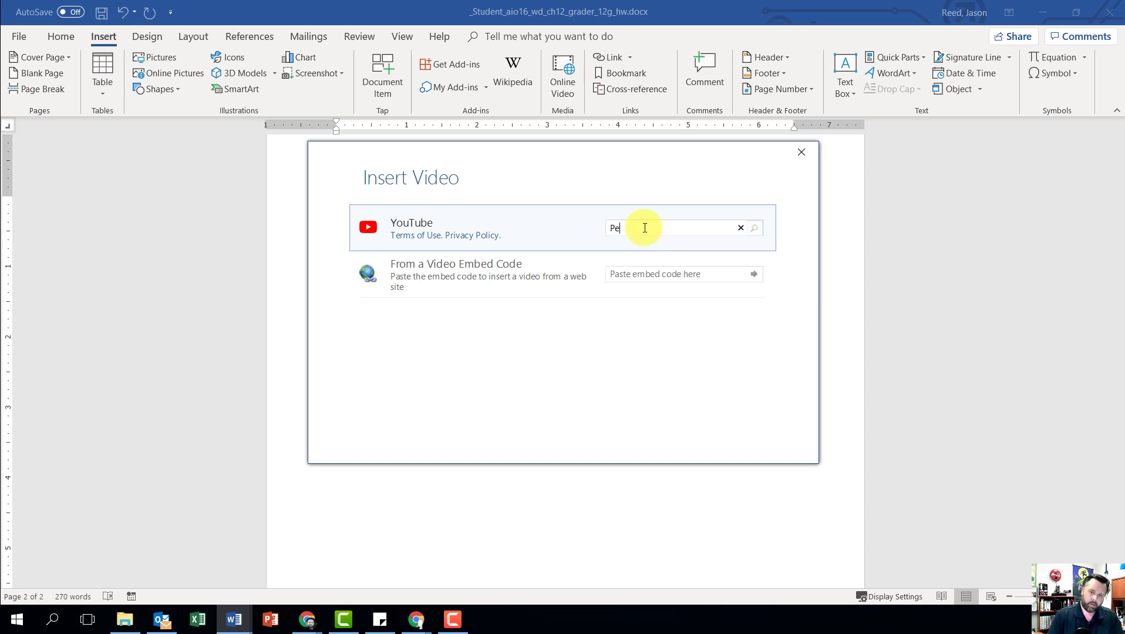
pyautogui.write('arson Hi')
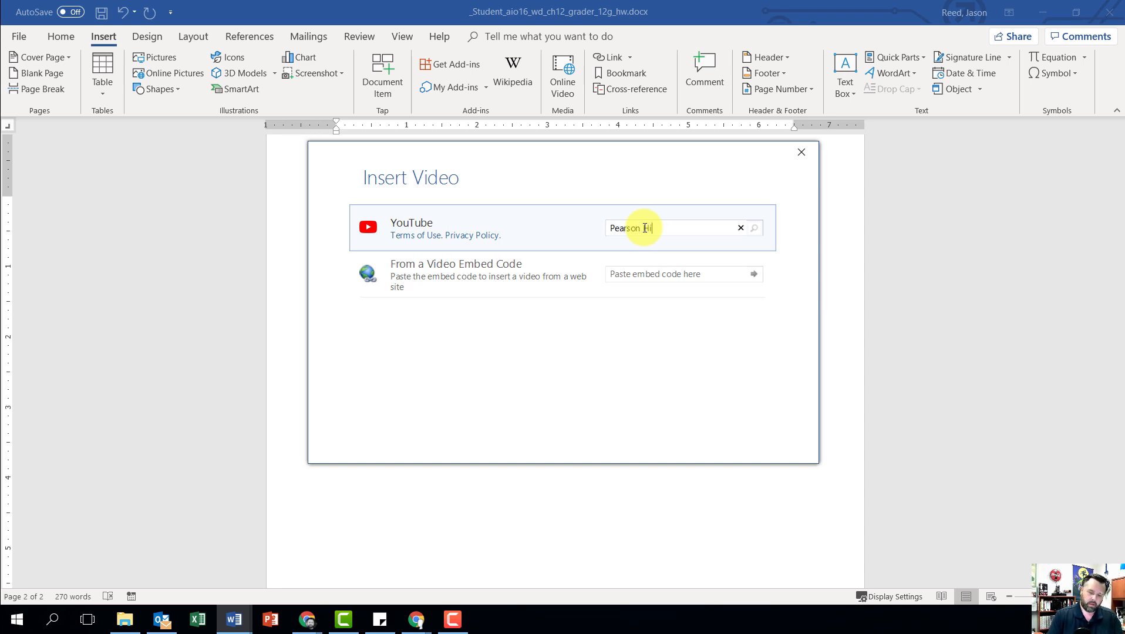
pyautogui.write('gher ')
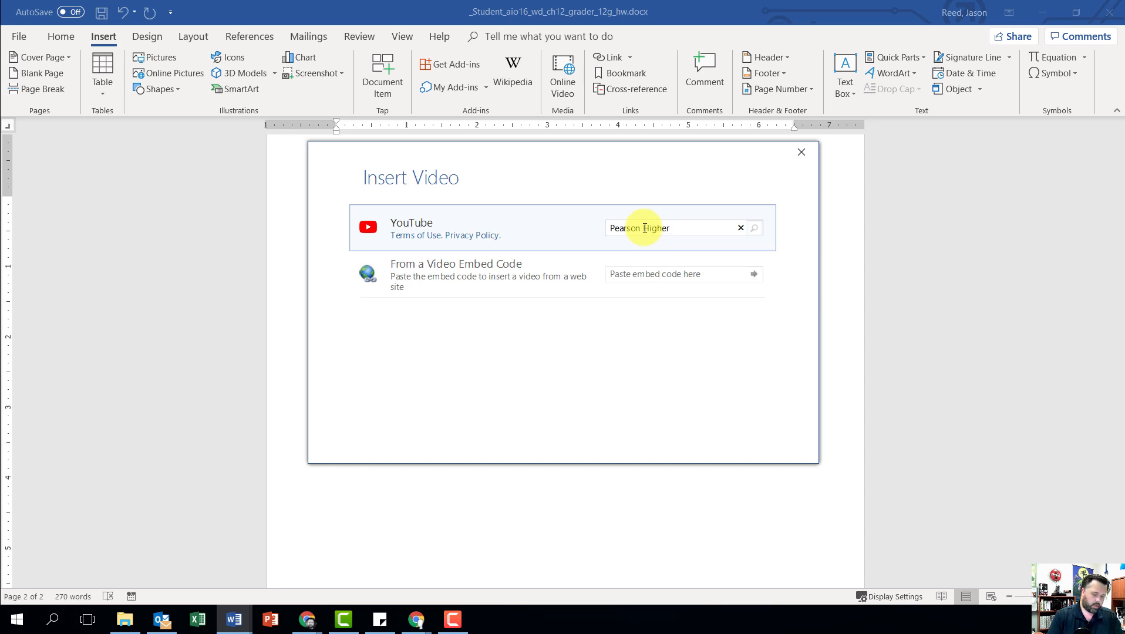
pyautogui.write('education ')
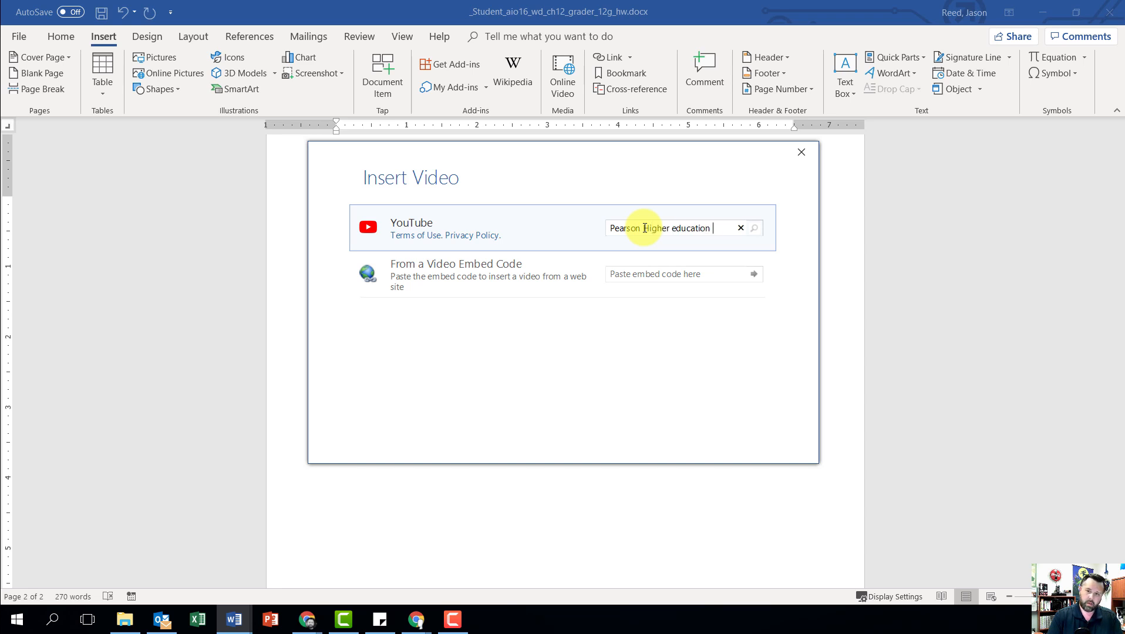
pyautogui.write('Learning')
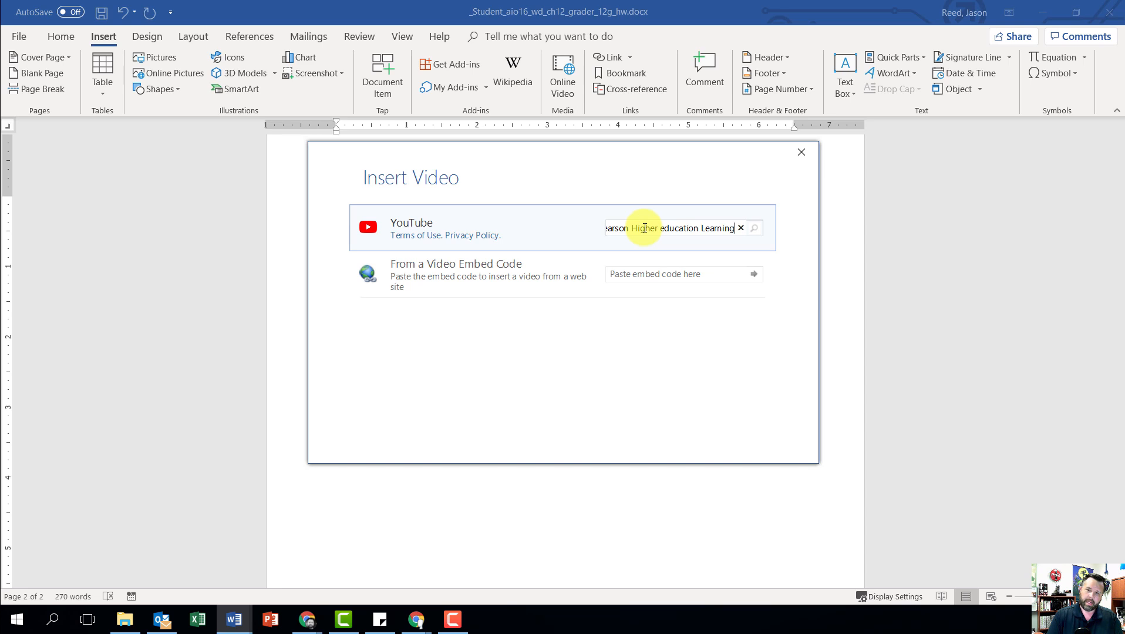
pyautogui.press('Return')
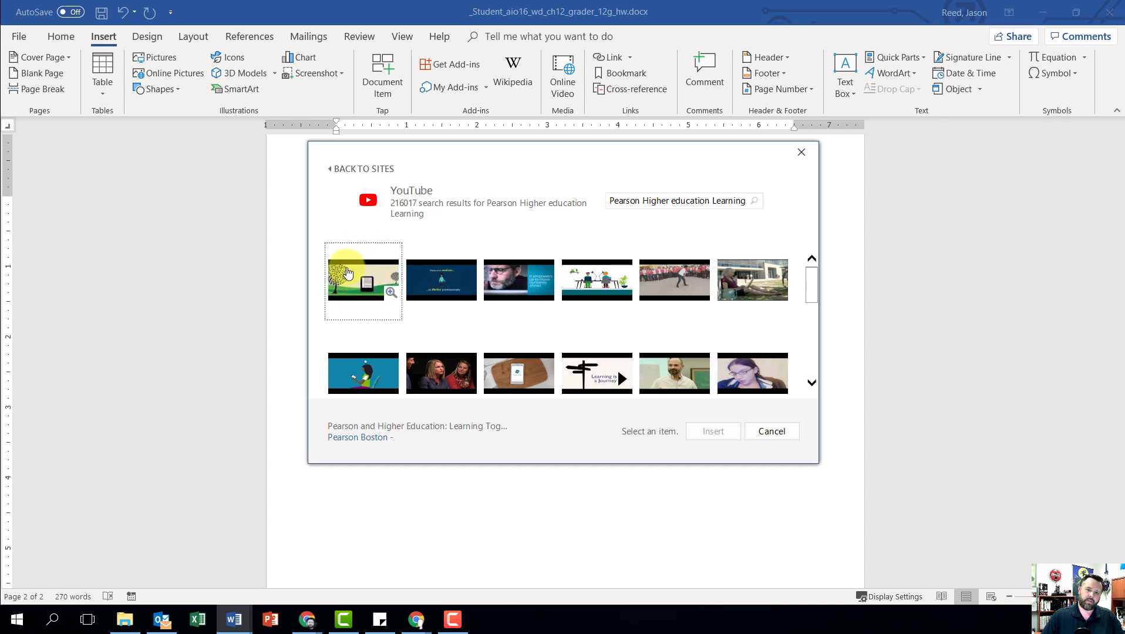
# Step: Insert the first found video, Pearson and Higher Education, in the centered paragraph and set its height to 1.5"
pyautogui.click(350, 277)
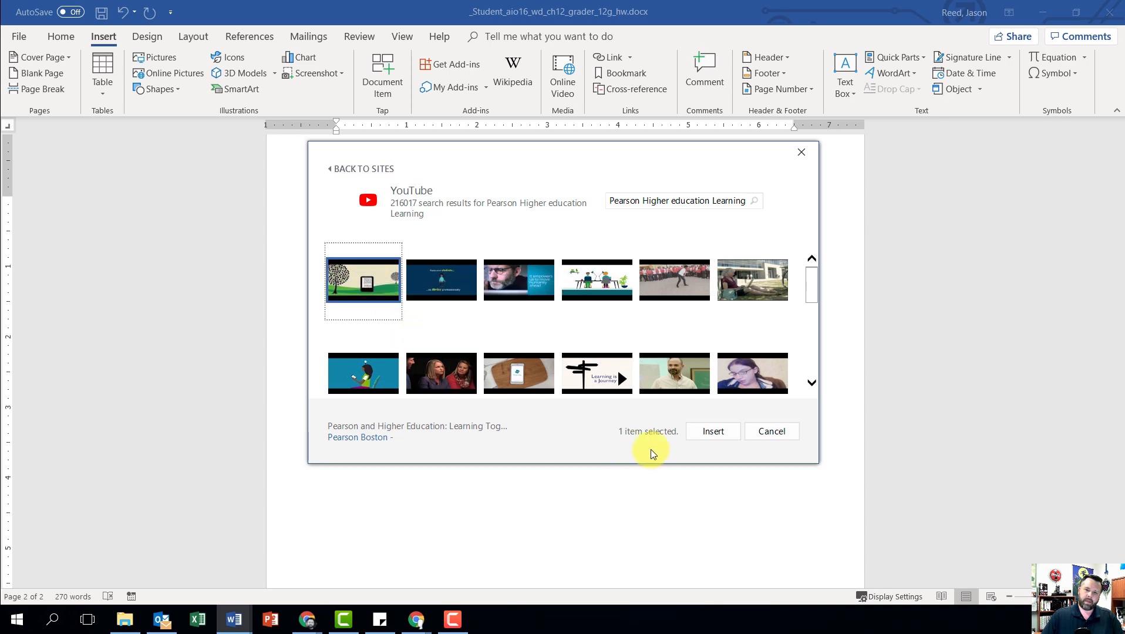
pyautogui.click(715, 431)
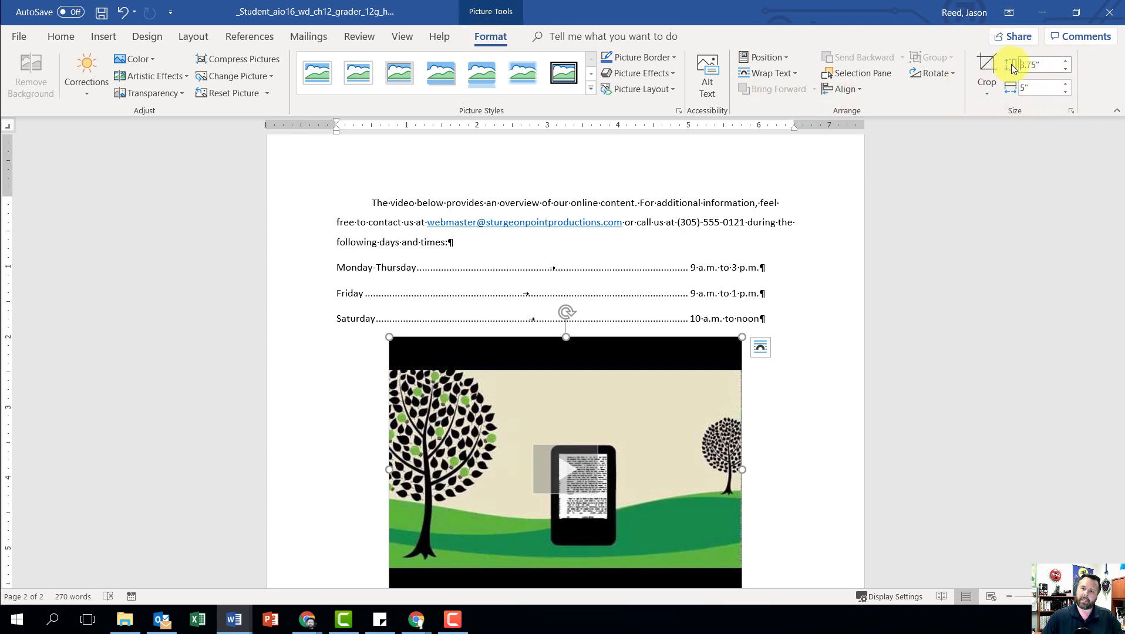
pyautogui.write('1.5')
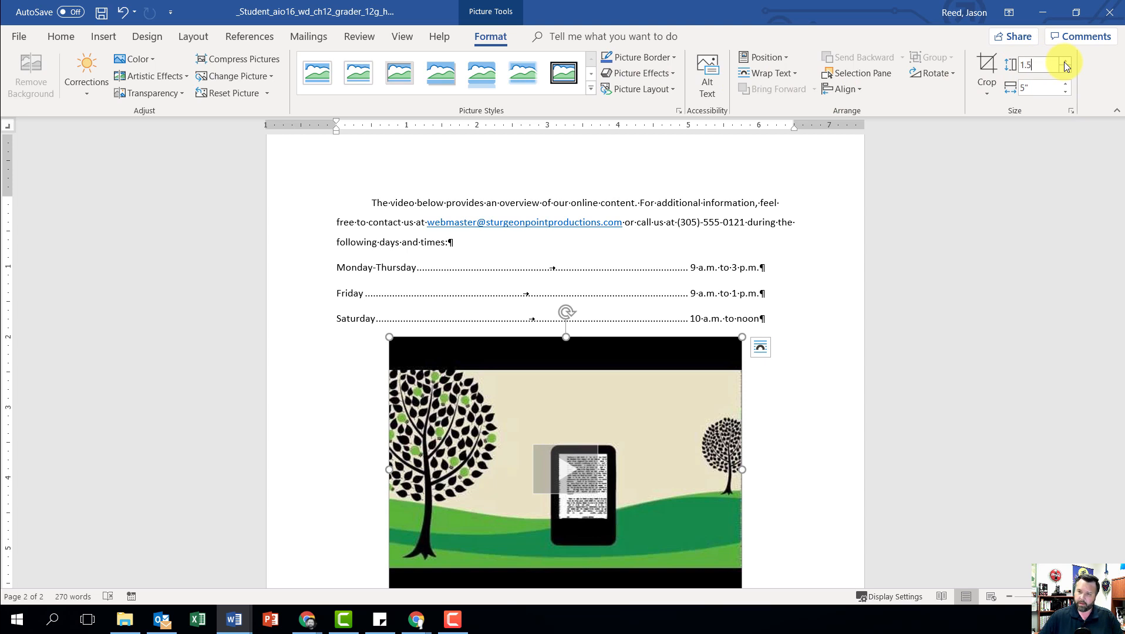
pyautogui.press('Return')
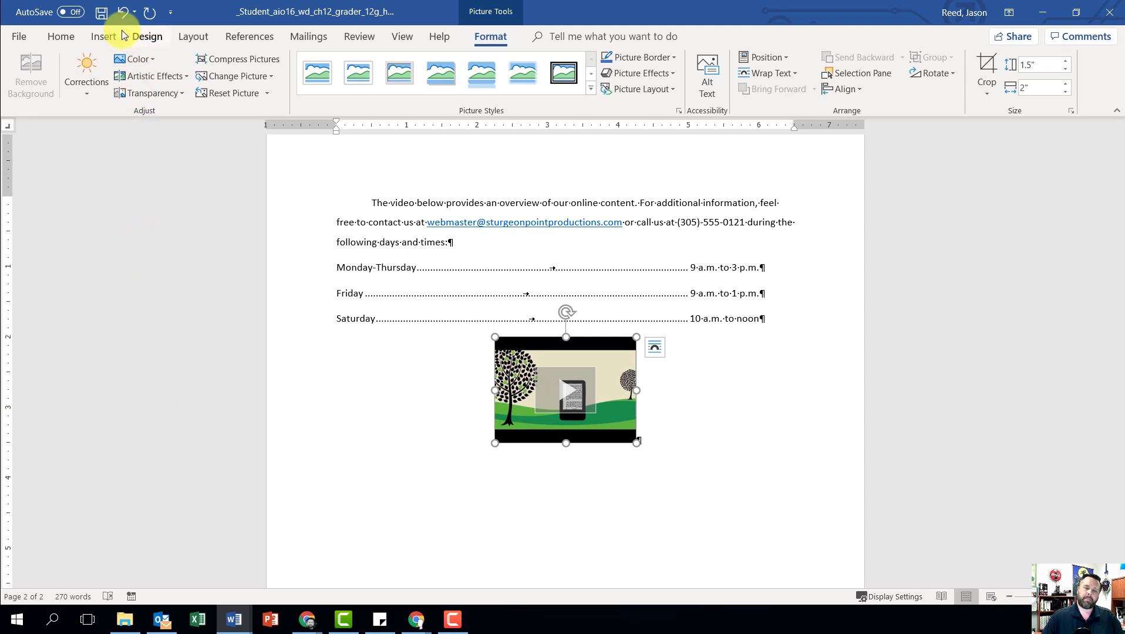
# Step: Insert a Rectangle: Rounded Corners shape in the blank area below the video
pyautogui.click(104, 37)
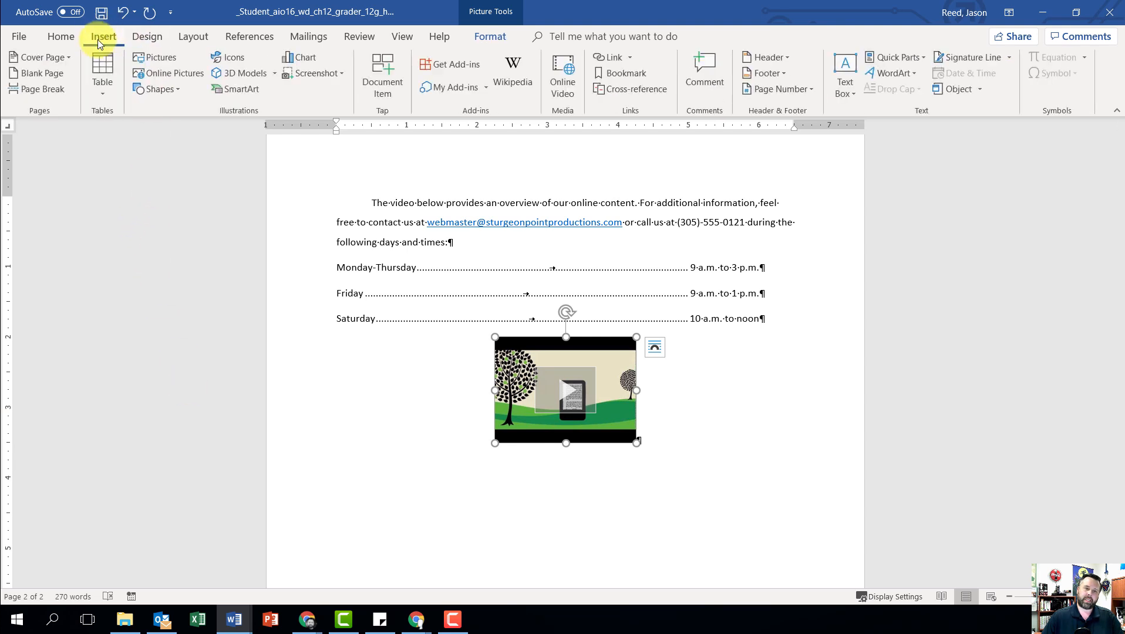
pyautogui.click(172, 90)
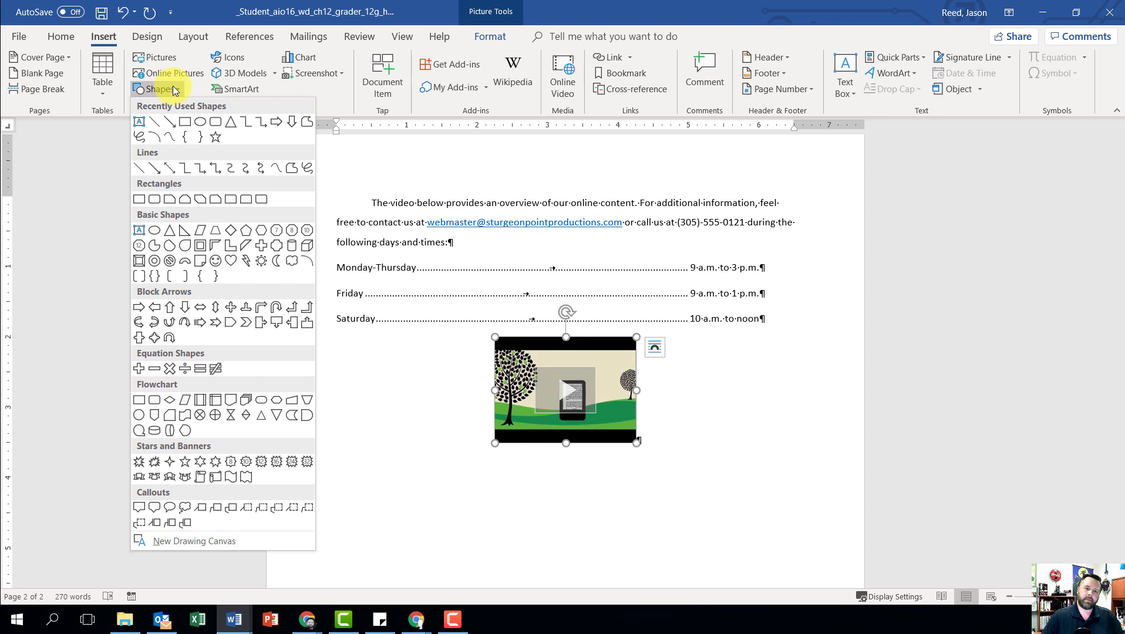
pyautogui.click(155, 201)
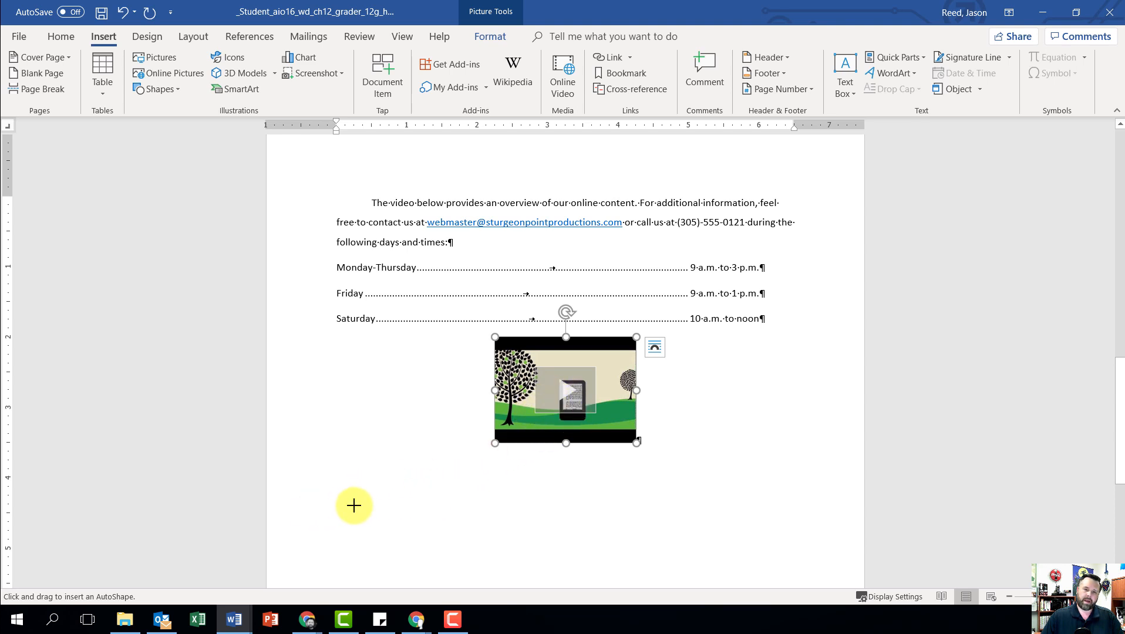
pyautogui.click(354, 505)
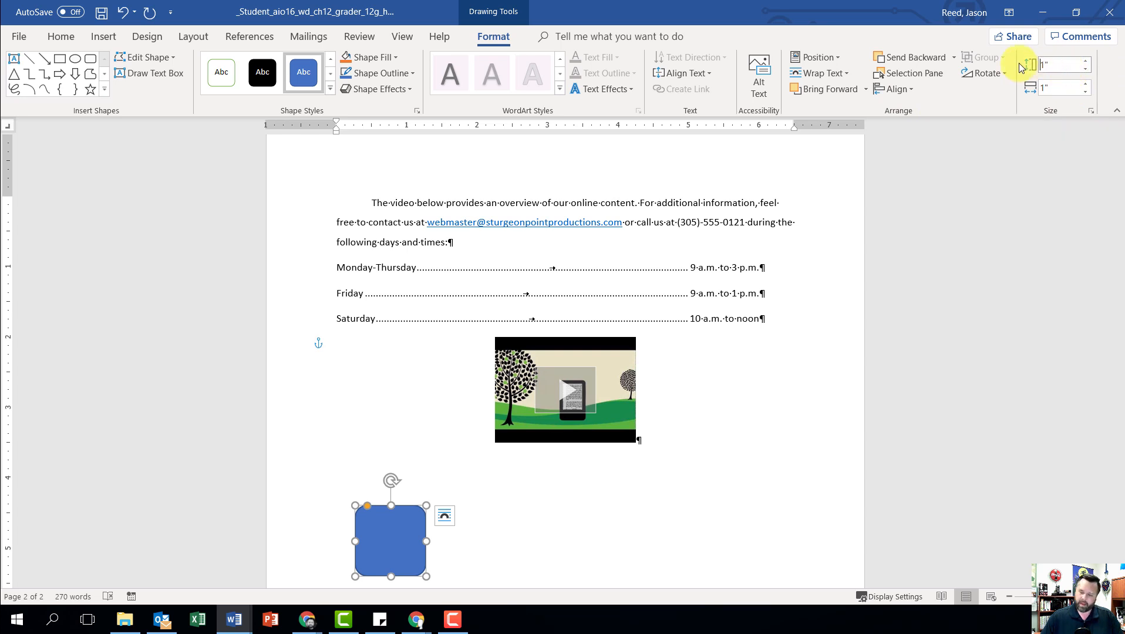
# Step: Set the rounded rectangle's height to 1.5" and its width to 6.5"
pyautogui.moveTo(1061, 64); pyautogui.dragTo(1010, 70)
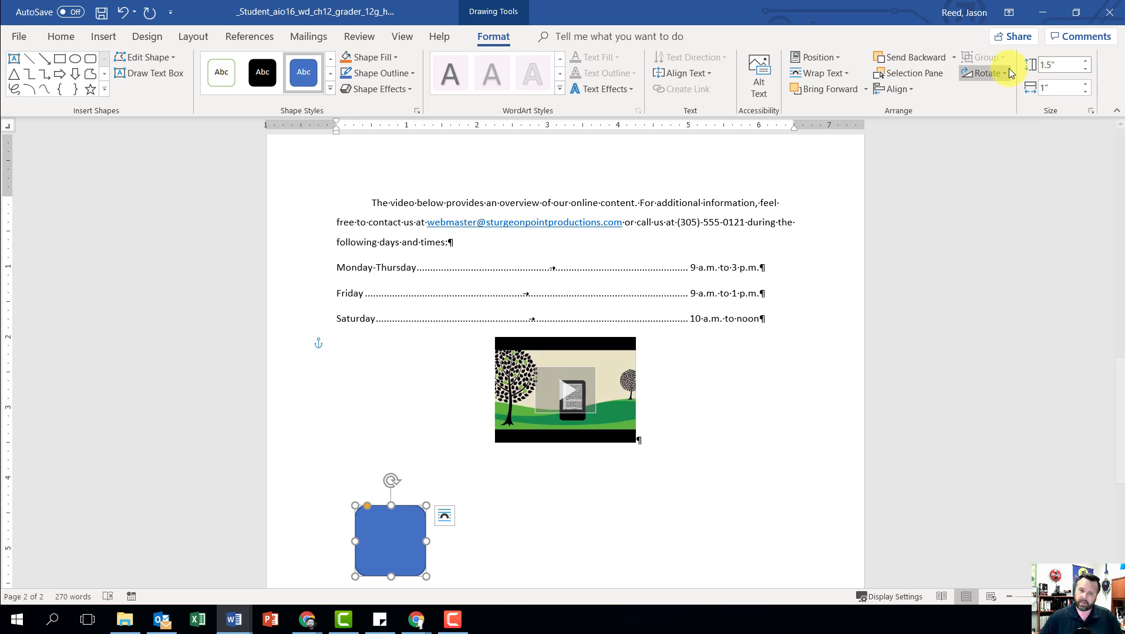
pyautogui.press('Return')
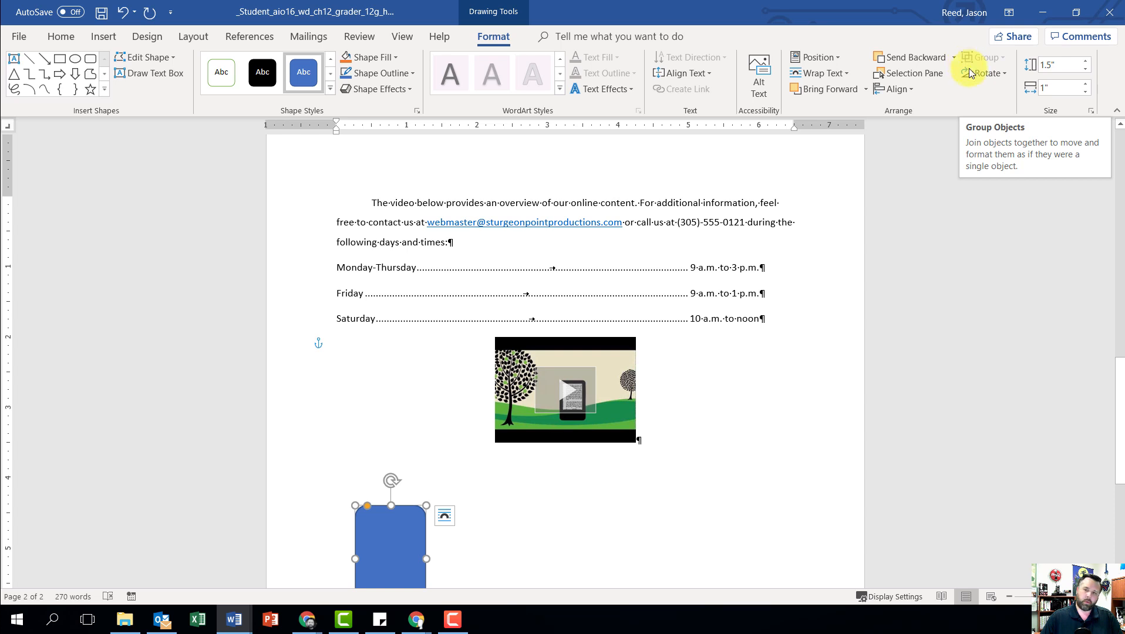
pyautogui.click(1060, 90)
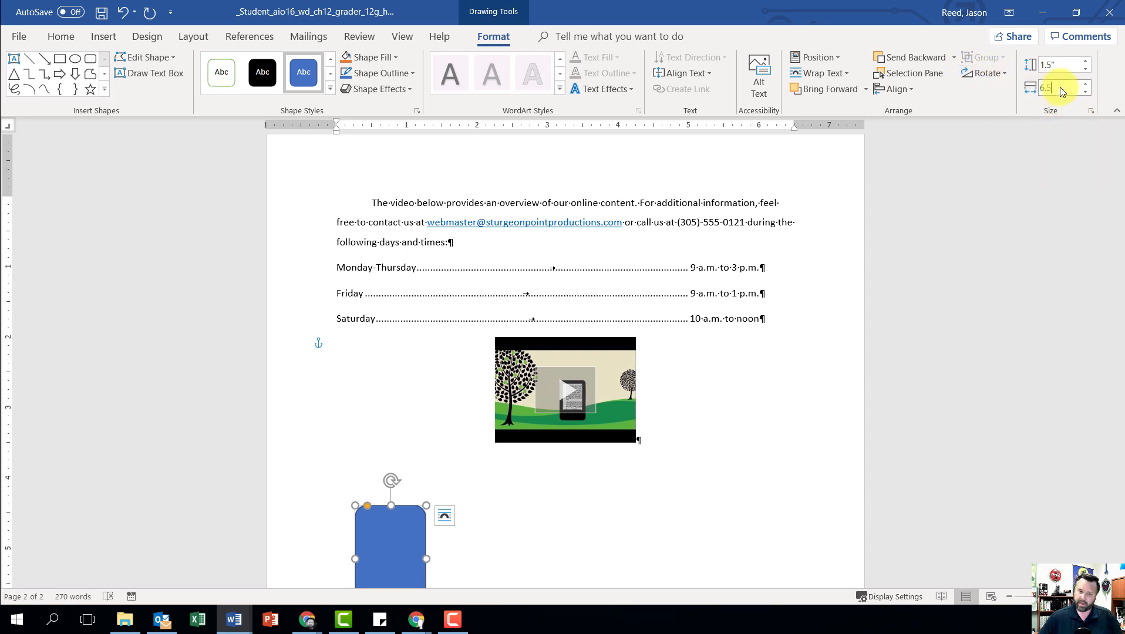
pyautogui.write('6.5')
pyautogui.press('Return')
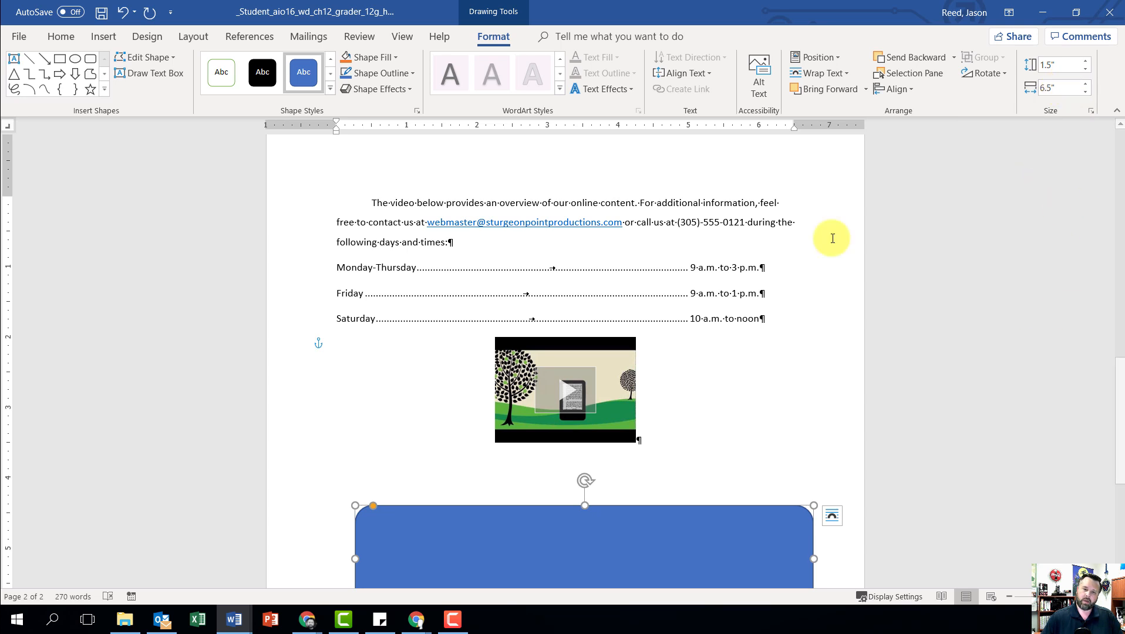
# Step: Apply the shape style Subtle Effect - Blue, Accent 1 to the rounded rectangle
pyautogui.scroll(-1, 650, 262)
pyautogui.scroll(-1, 650, 263)
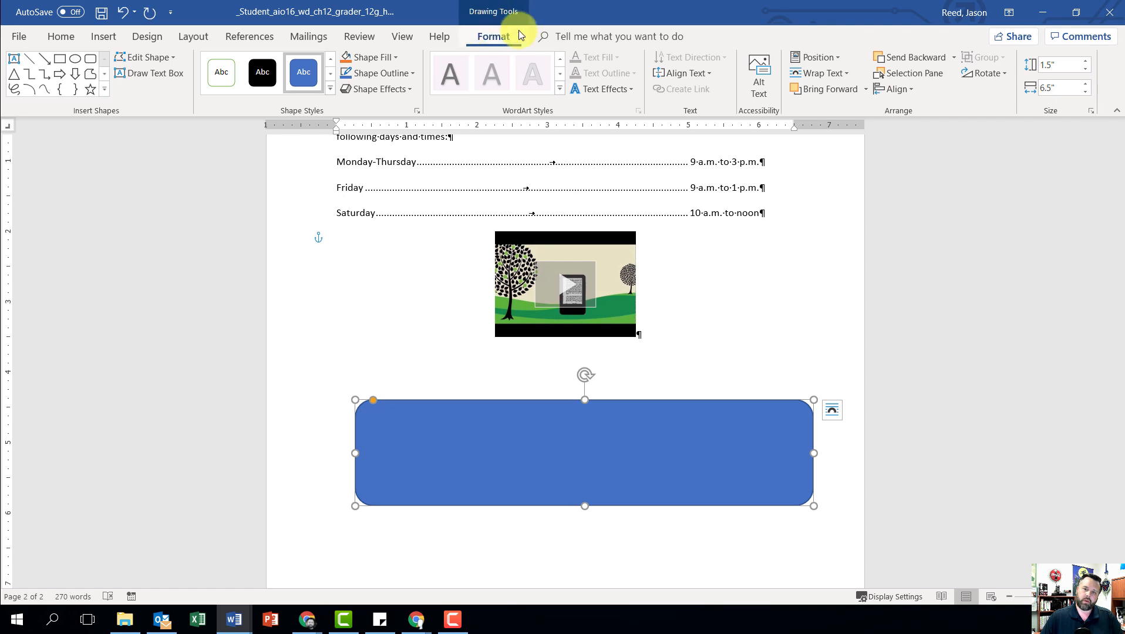
pyautogui.click(403, 36)
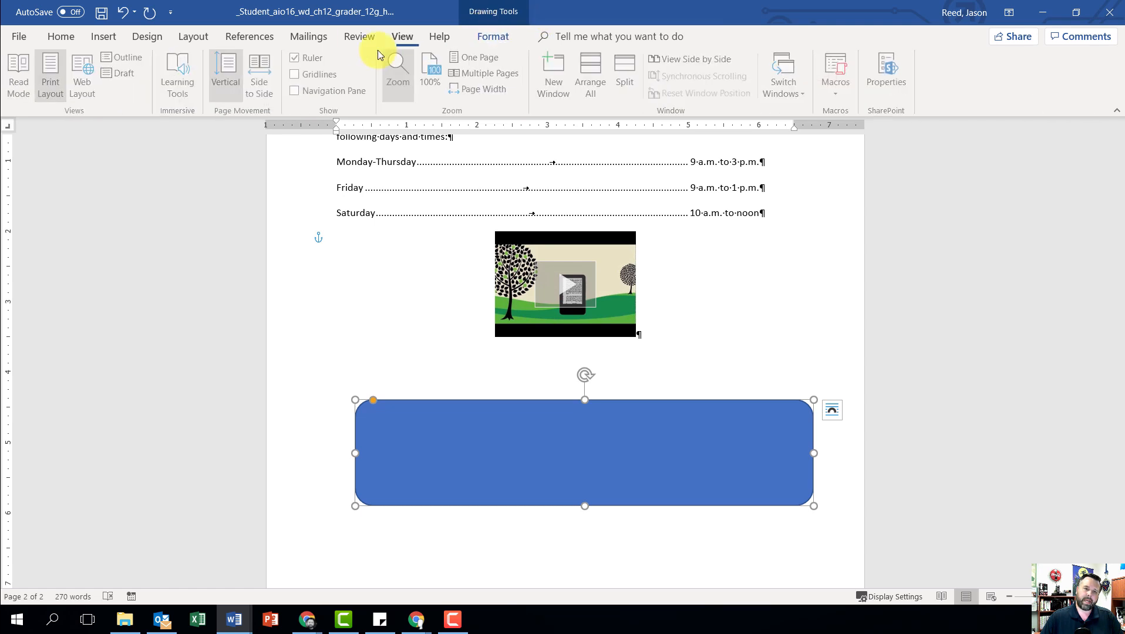
pyautogui.click(494, 36)
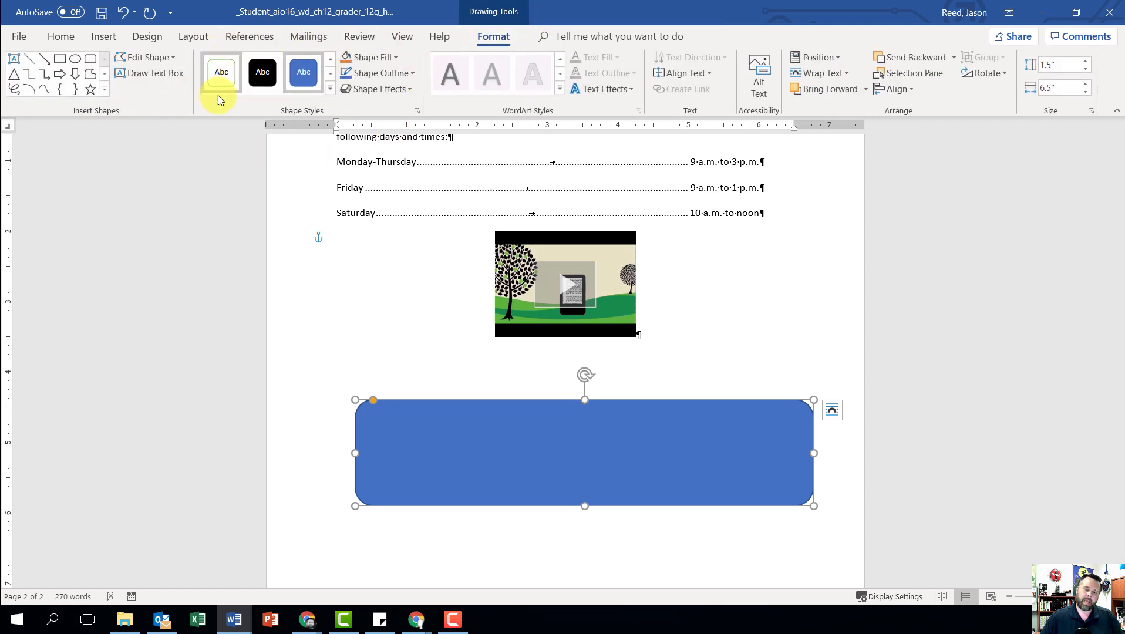
pyautogui.click(331, 90)
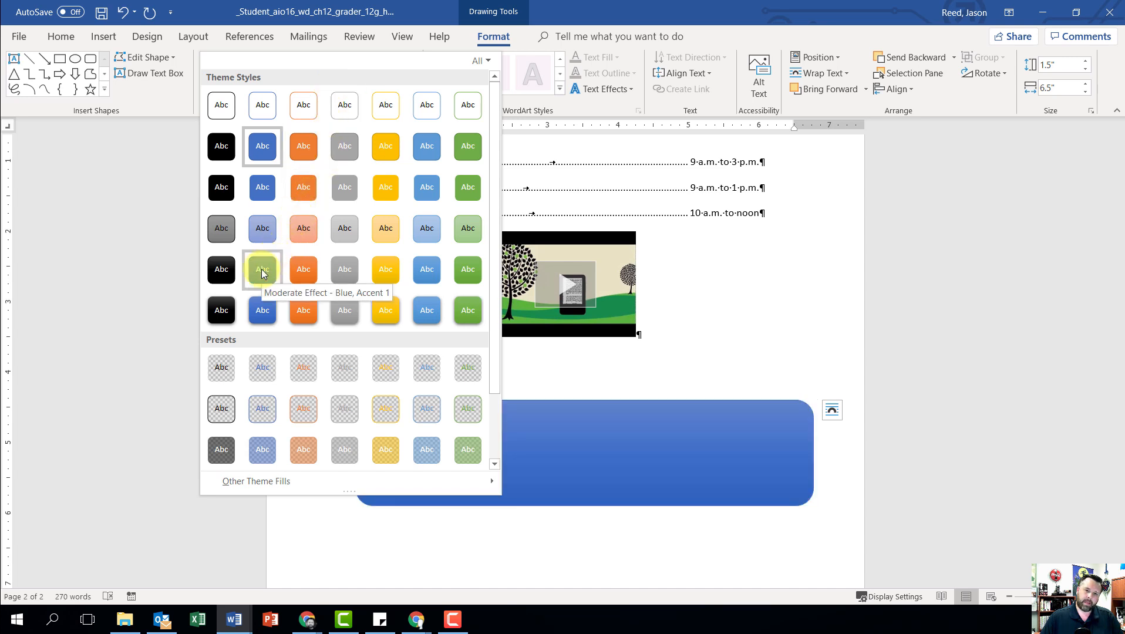
pyautogui.click(264, 230)
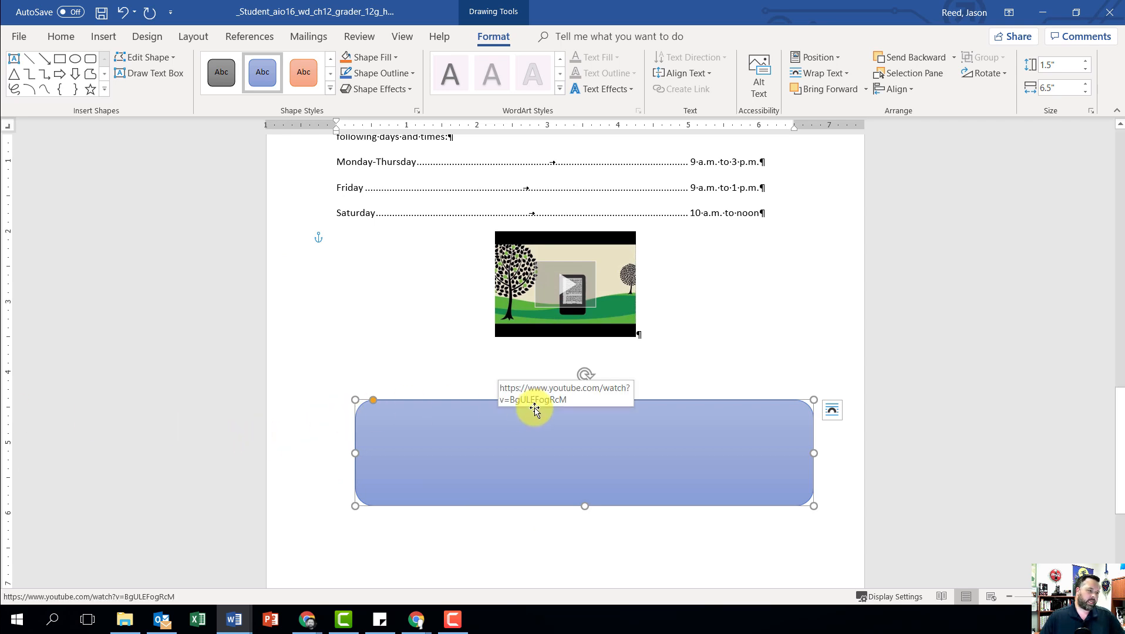
# Step: In the rounded rectangle's detailed layout settings, set the horizontal alignment to Centered relative to Margin
pyautogui.click(831, 411)
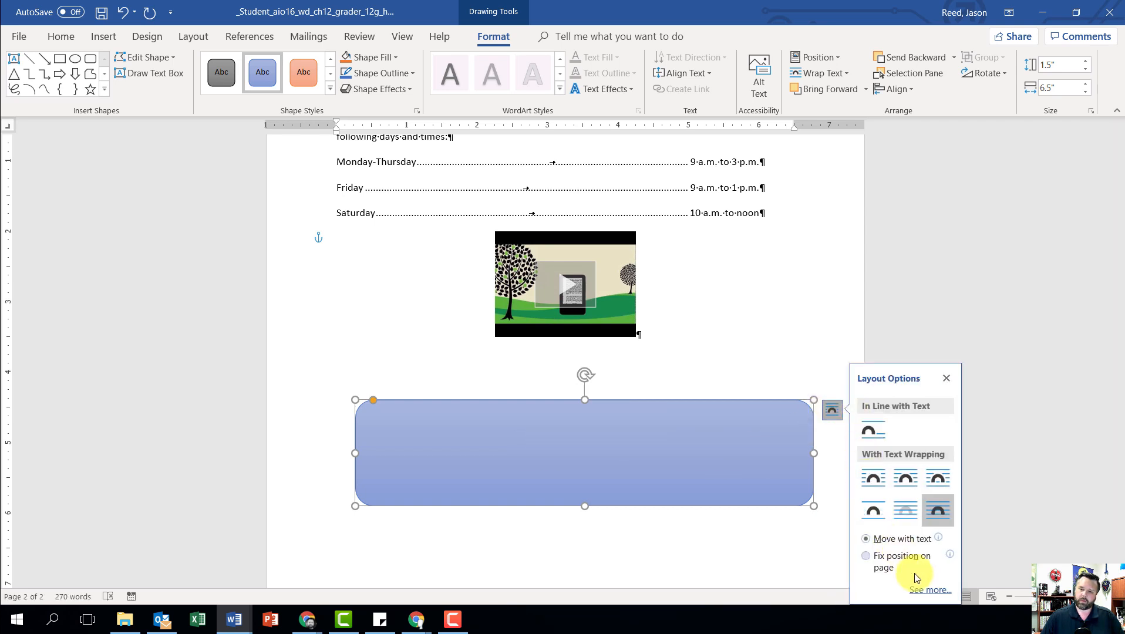
pyautogui.click(931, 590)
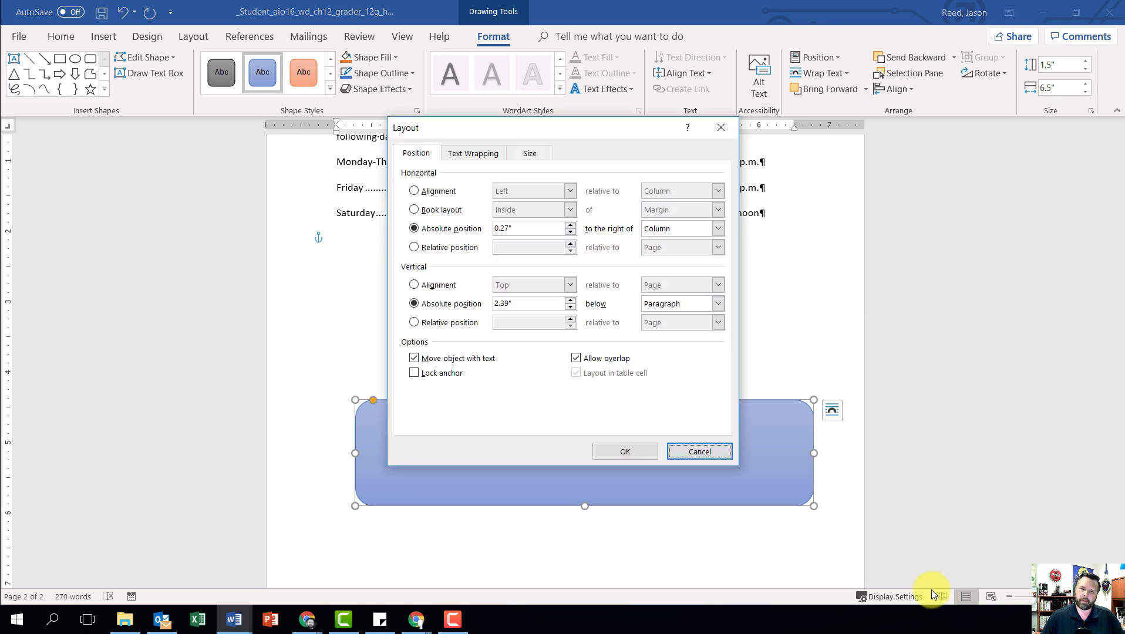
pyautogui.click(413, 192)
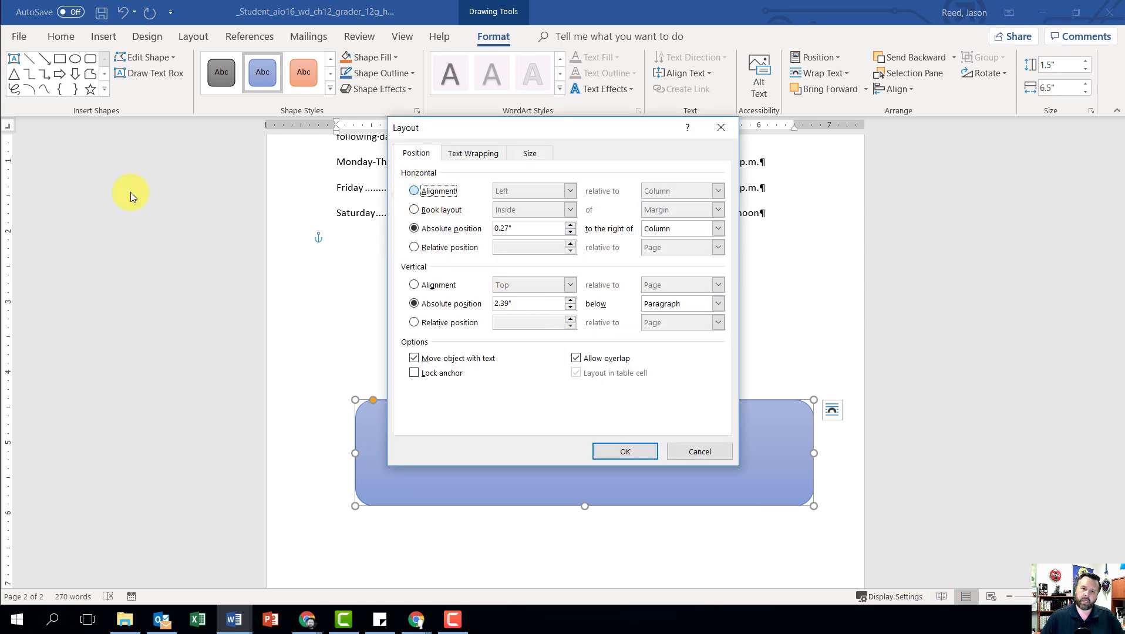
pyautogui.click(529, 191)
pyautogui.click(528, 209)
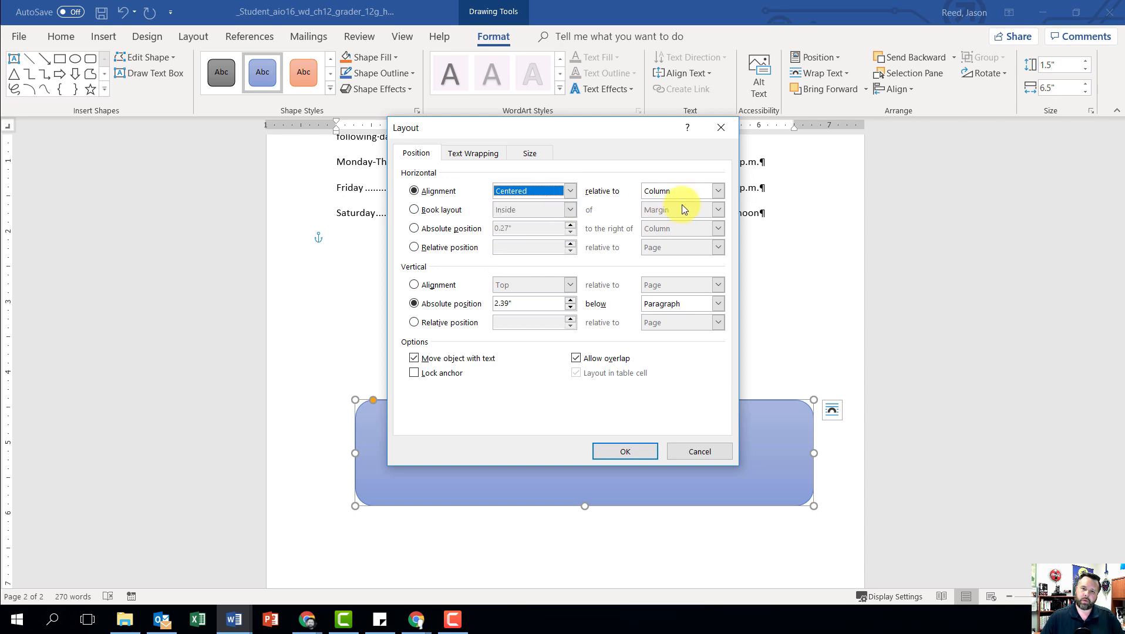
pyautogui.click(717, 191)
pyautogui.click(682, 209)
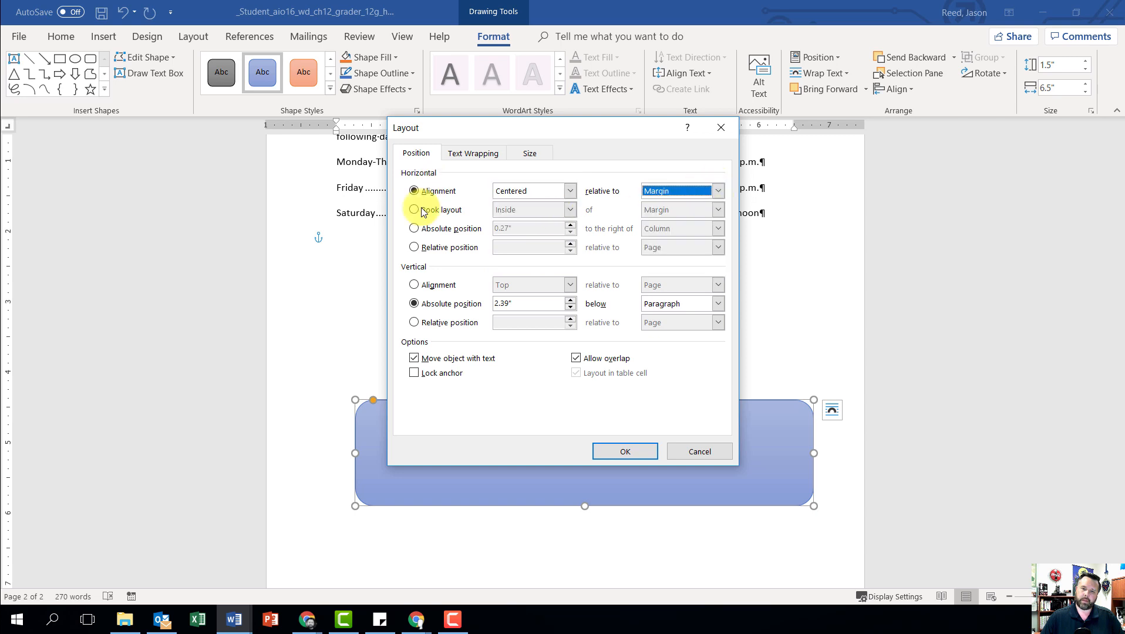
# Step: Set the rounded rectangle's vertical alignment to Centered relative to Margin and apply the layout settings
pyautogui.click(414, 285)
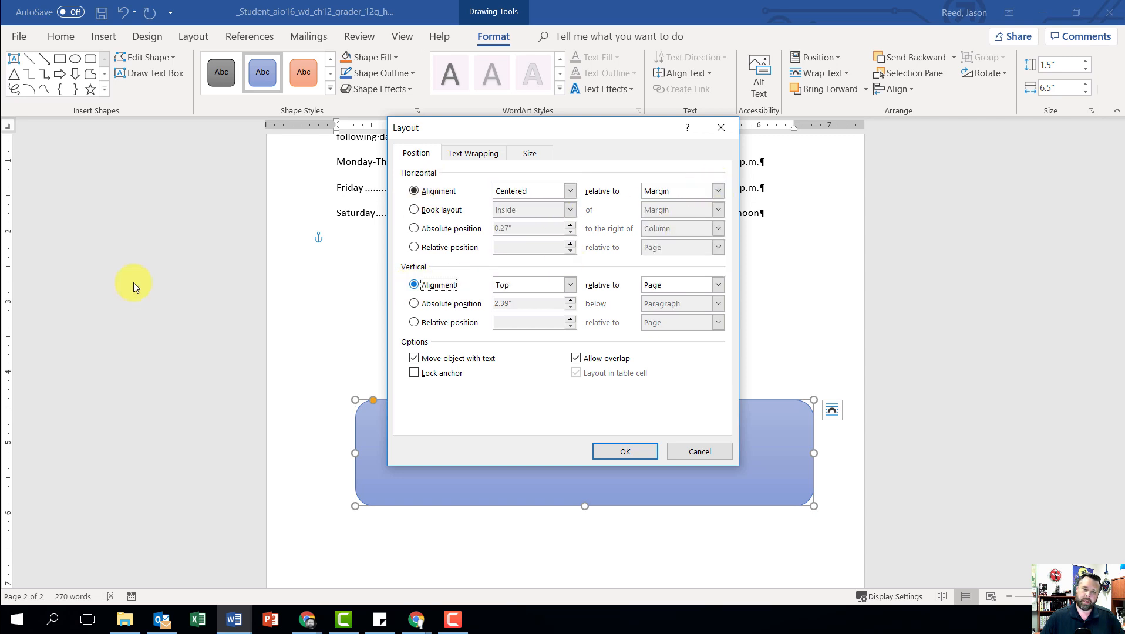
pyautogui.click(559, 286)
pyautogui.click(539, 307)
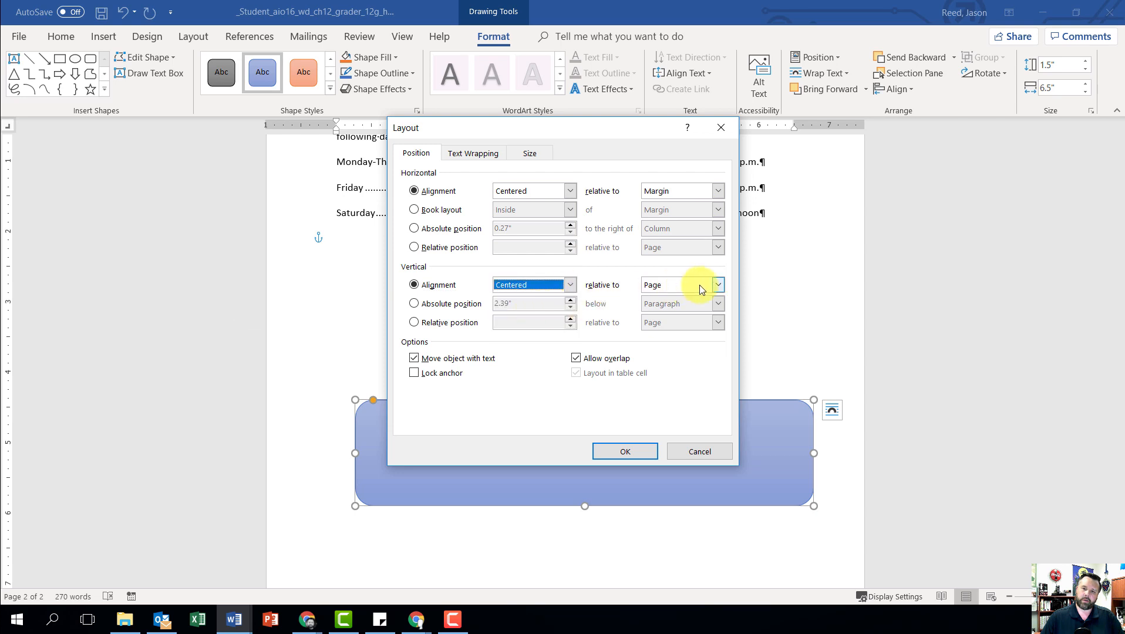
pyautogui.click(702, 288)
pyautogui.click(676, 297)
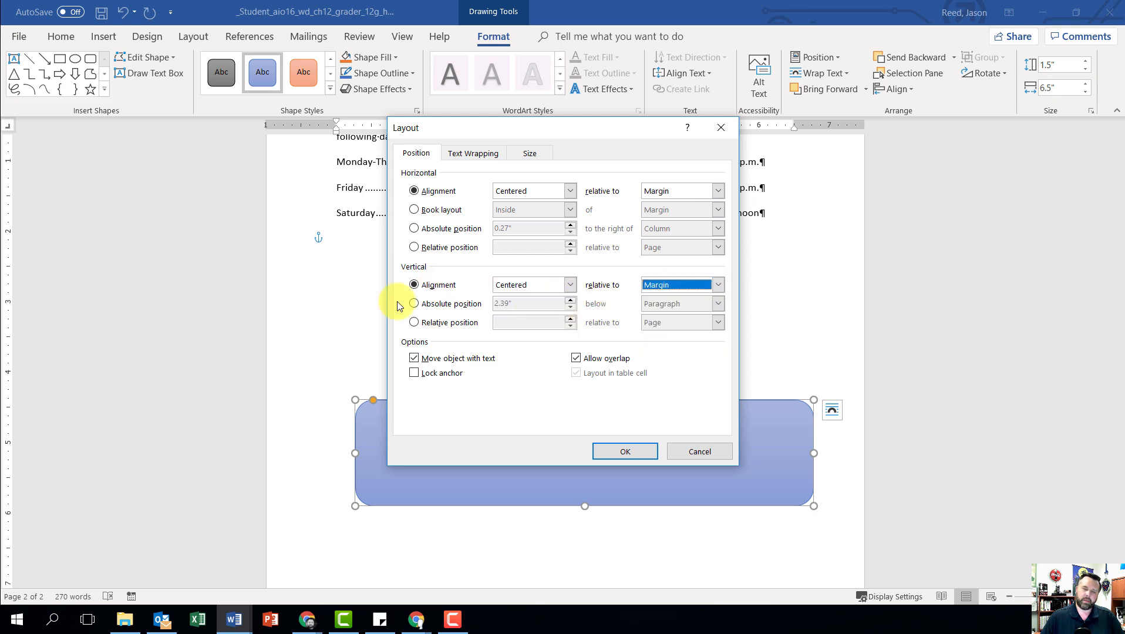
pyautogui.click(623, 452)
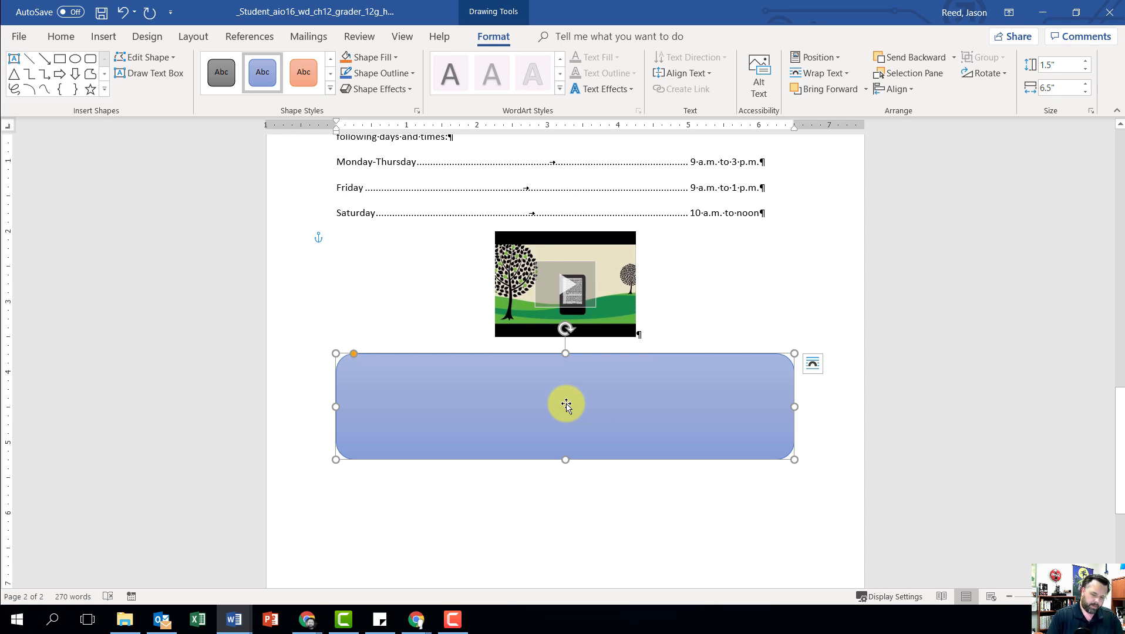
# Step: Enter "Sturgeon Point Productions" and, on a second line, "Partnering with Educators to Produce Rich Media Content" in the rounded rectangle
pyautogui.write('Sturgeon')
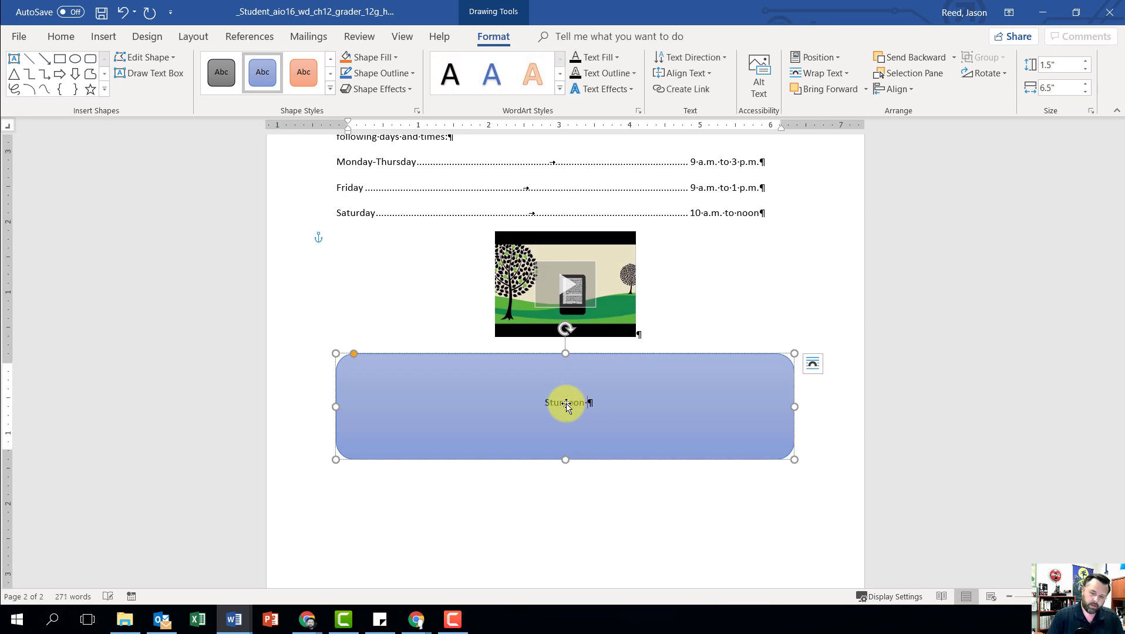
pyautogui.write(' Point Pro')
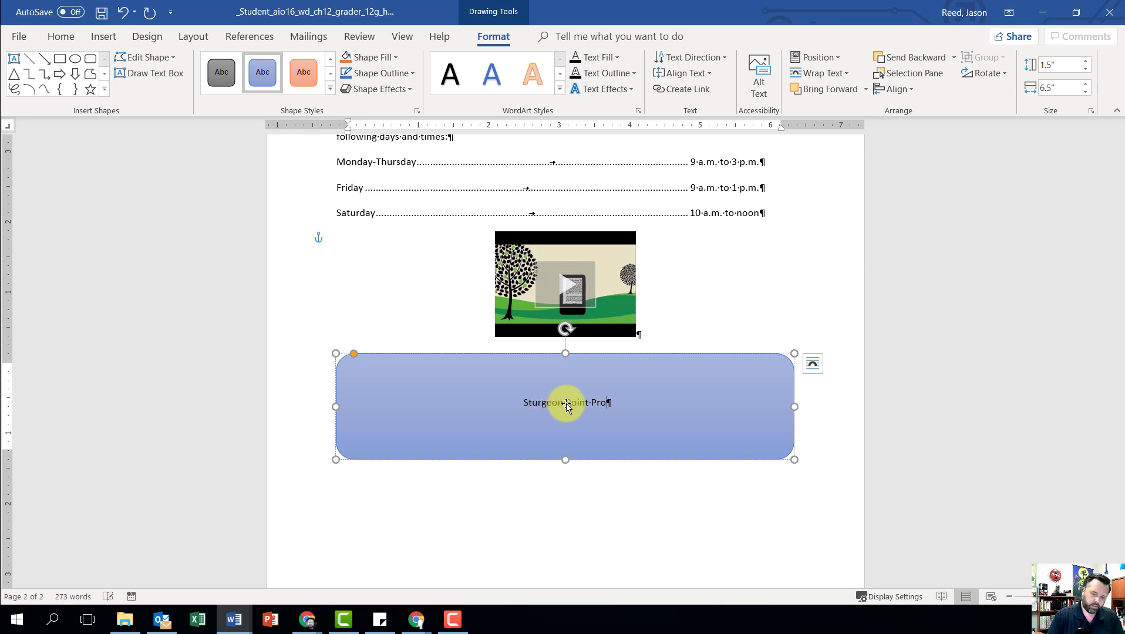
pyautogui.write('ductions')
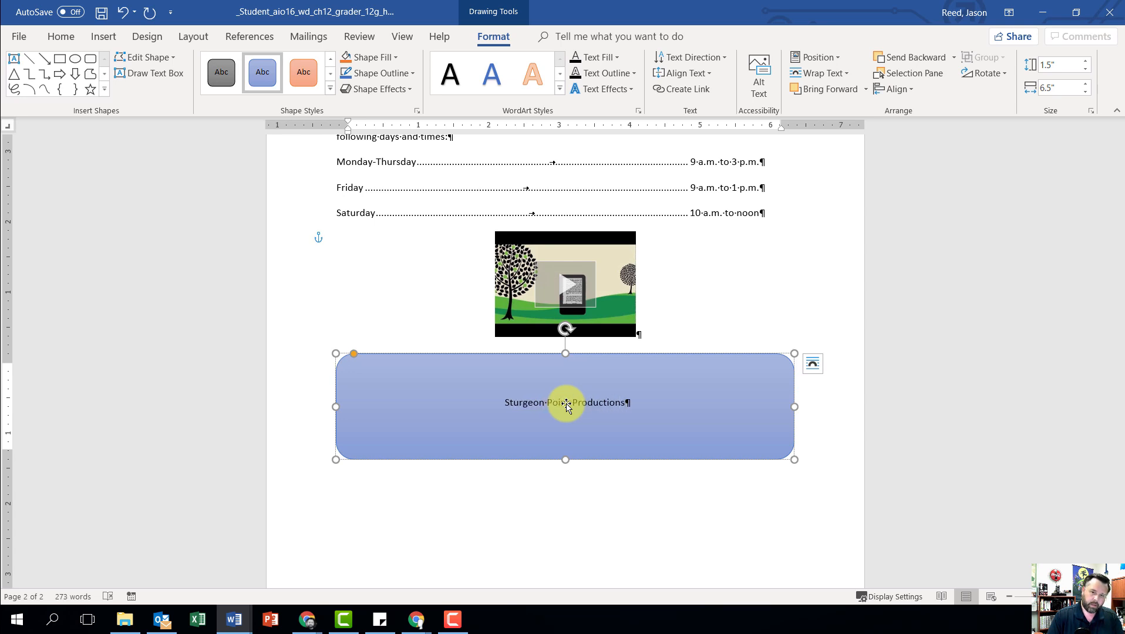
pyautogui.press('Return')
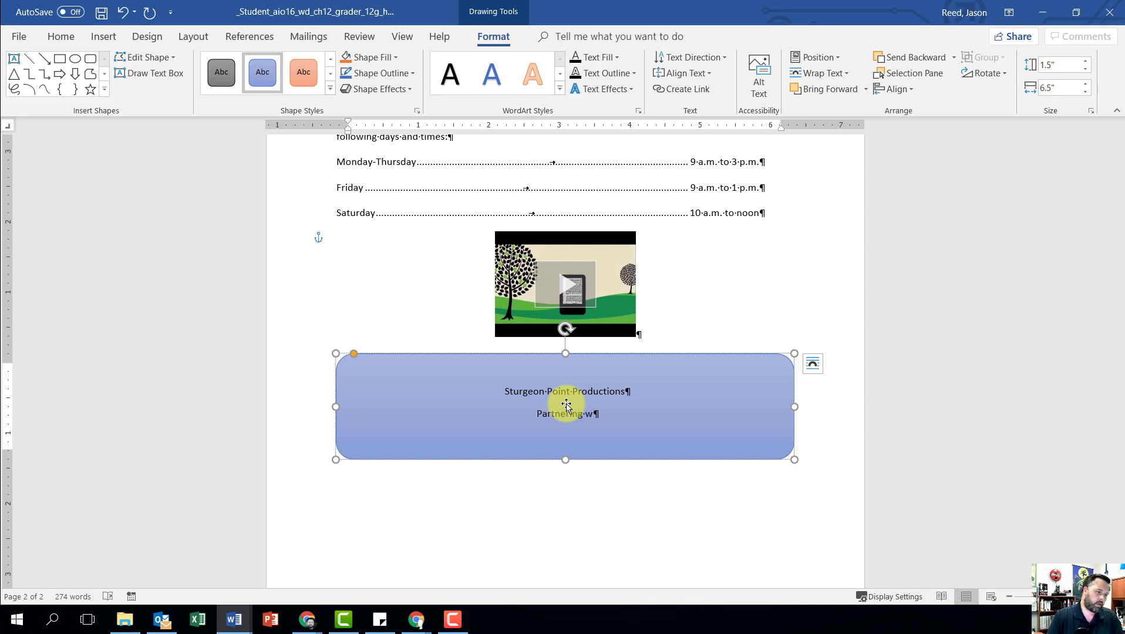
pyautogui.write('Educa')
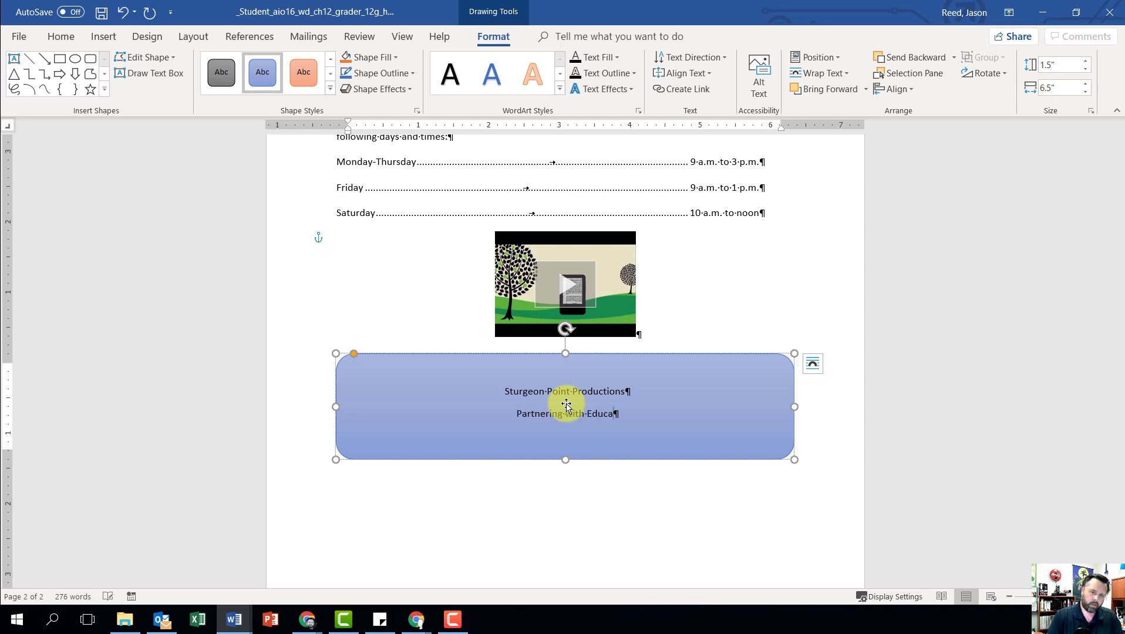
pyautogui.write('tors to P')
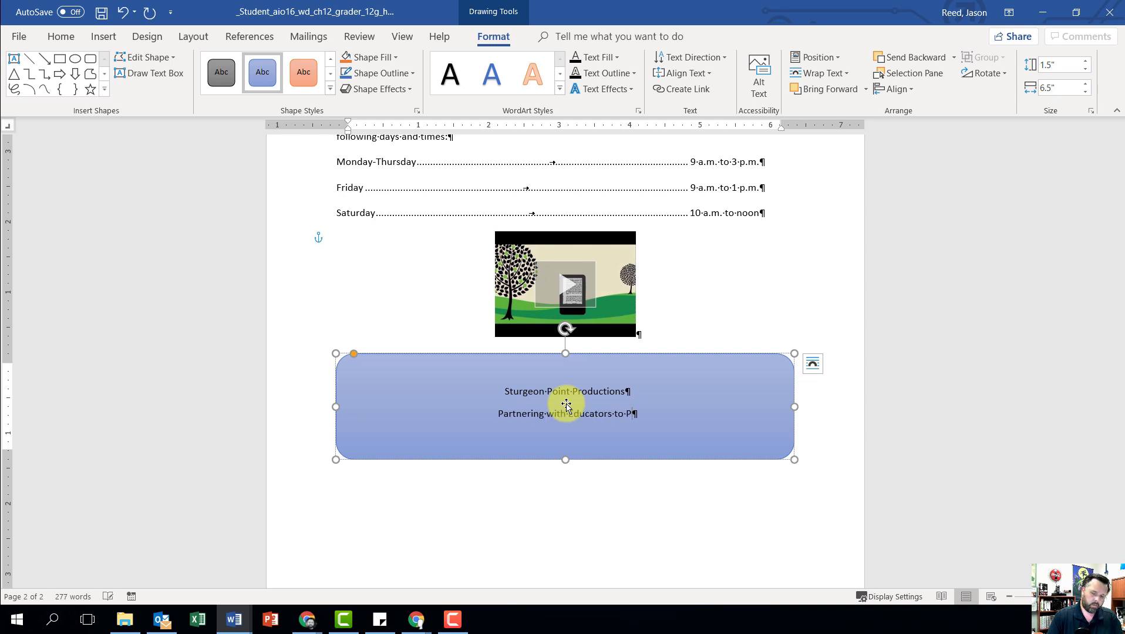
pyautogui.write('roduce R')
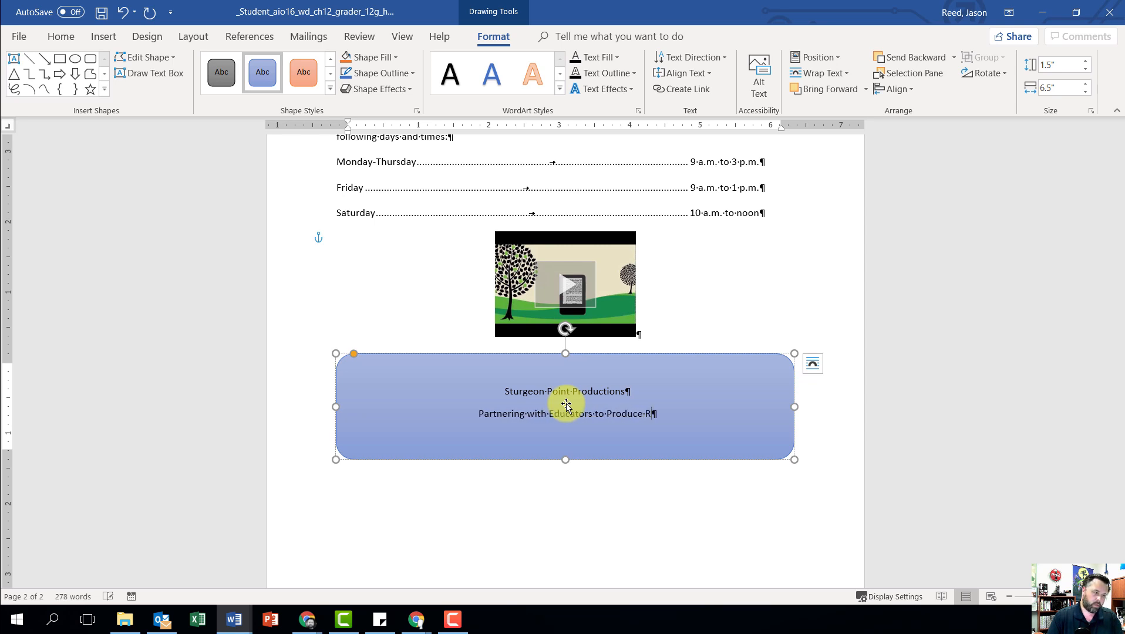
pyautogui.write('ich Media')
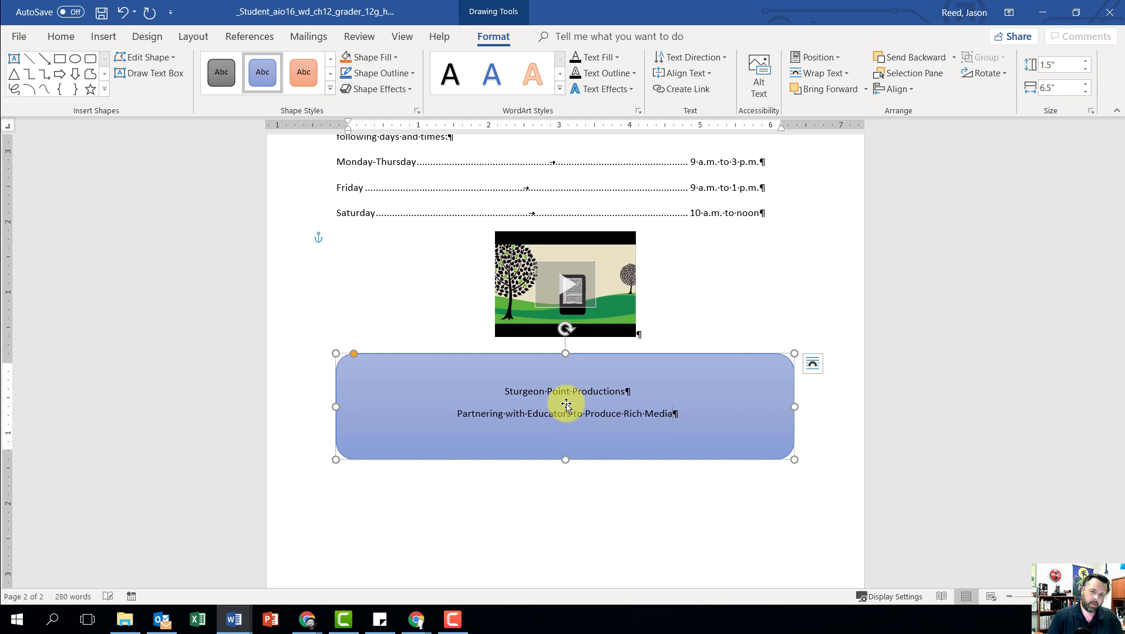
pyautogui.write(' Content')
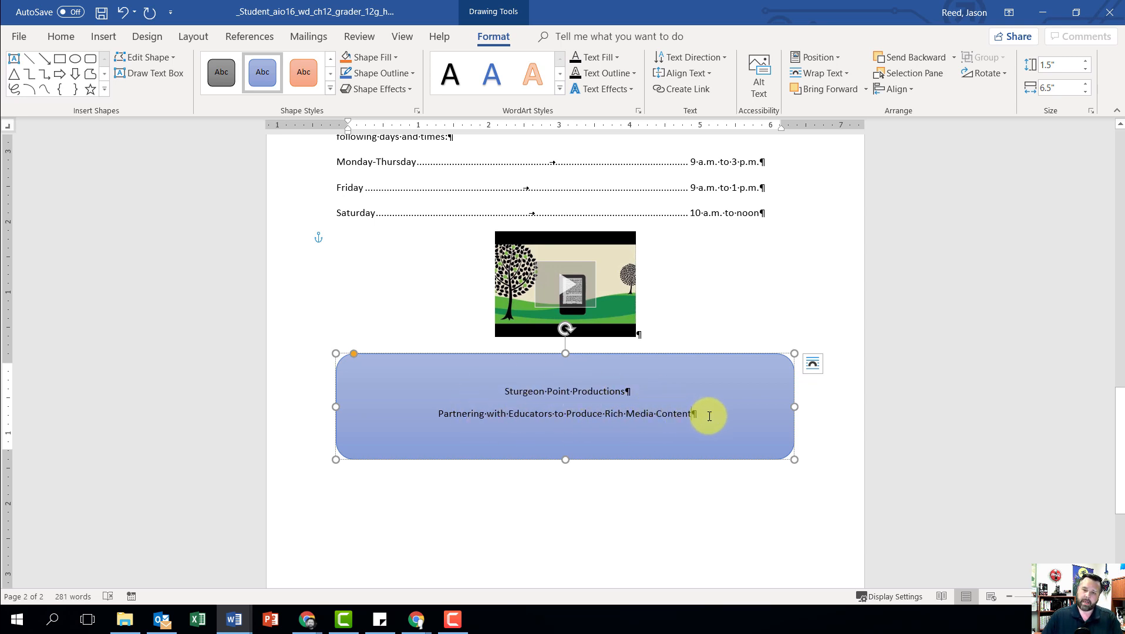
# Step: Set the font size of both text lines in the rounded rectangle to 16
pyautogui.moveTo(712, 416); pyautogui.dragTo(505, 391)
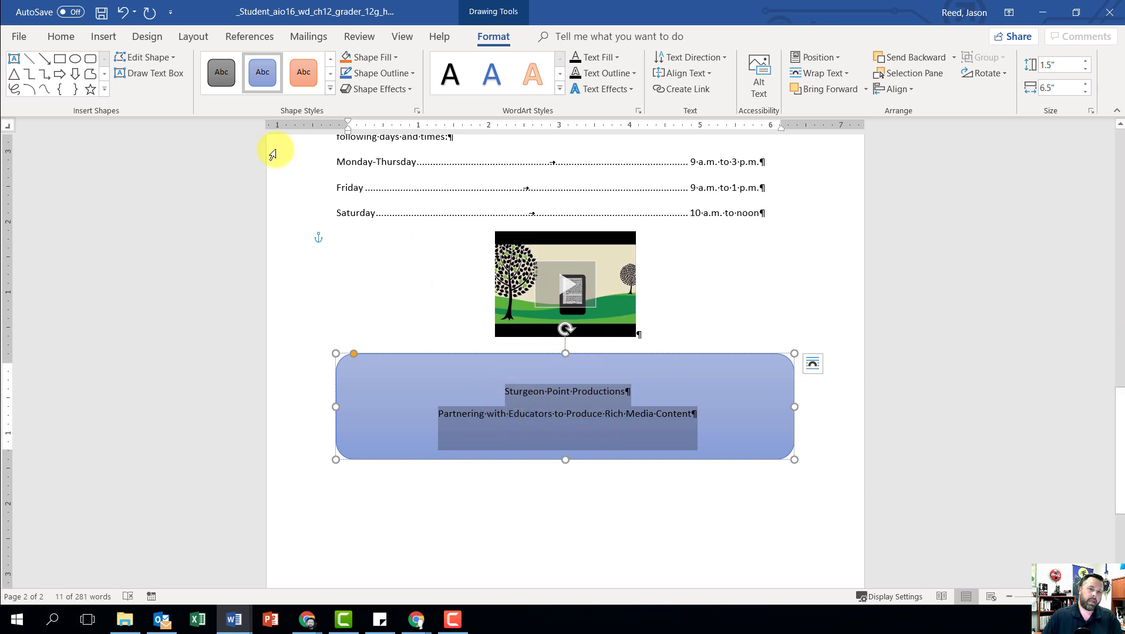
pyautogui.click(60, 37)
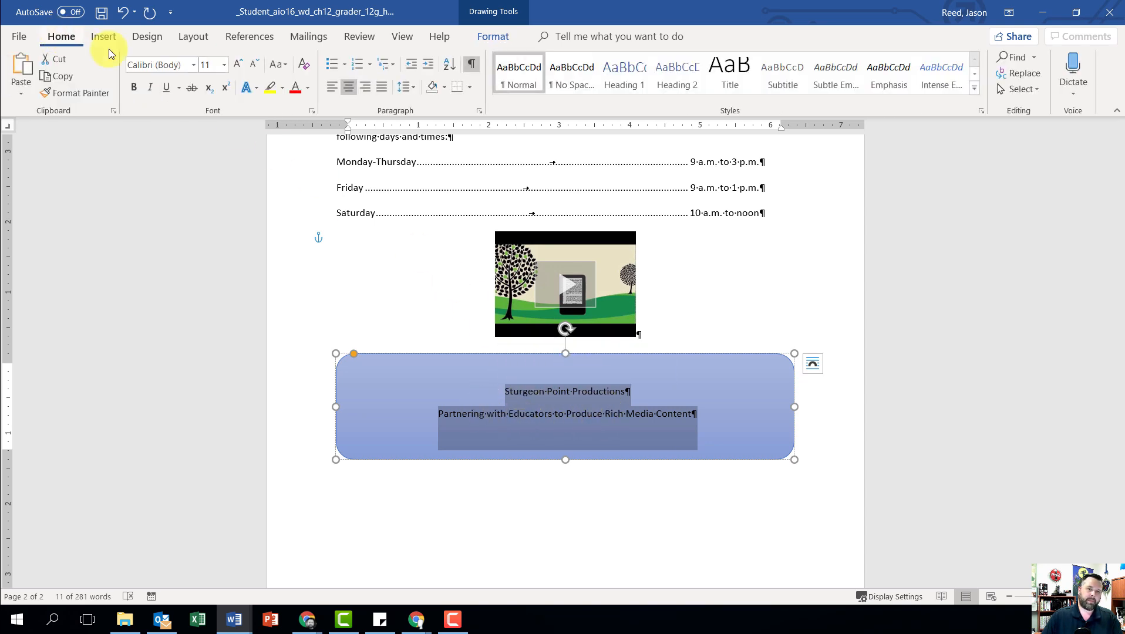
pyautogui.click(223, 64)
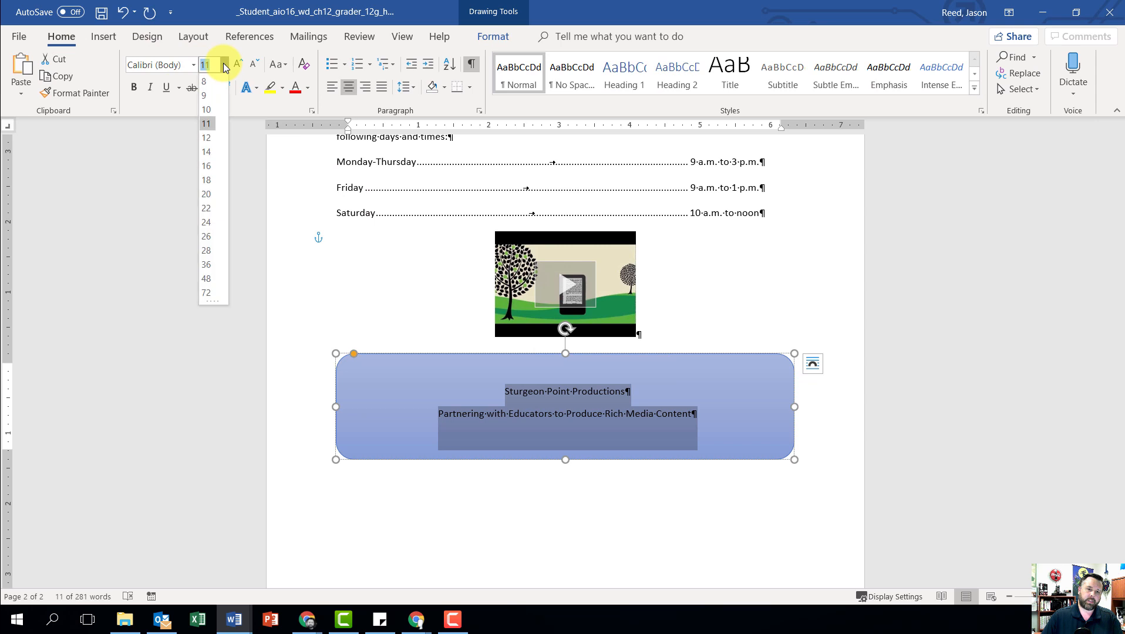
pyautogui.click(212, 167)
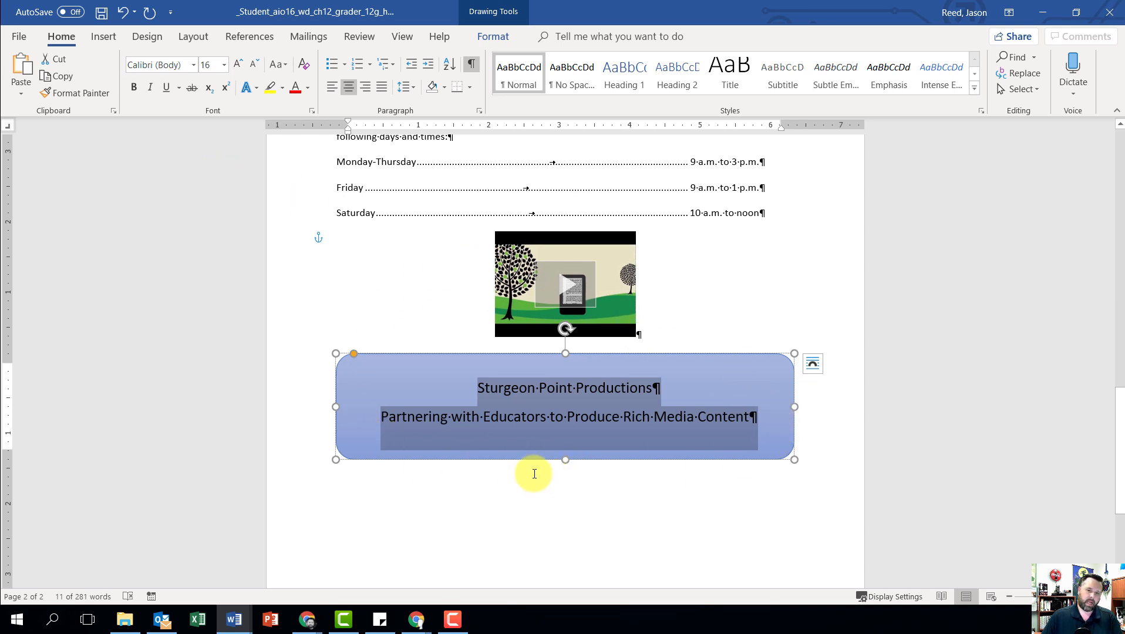
# Step: Draw a text box about 0.3" wide above the "Educational Websites" title at the start of the document
pyautogui.scroll(15, 579, 457)
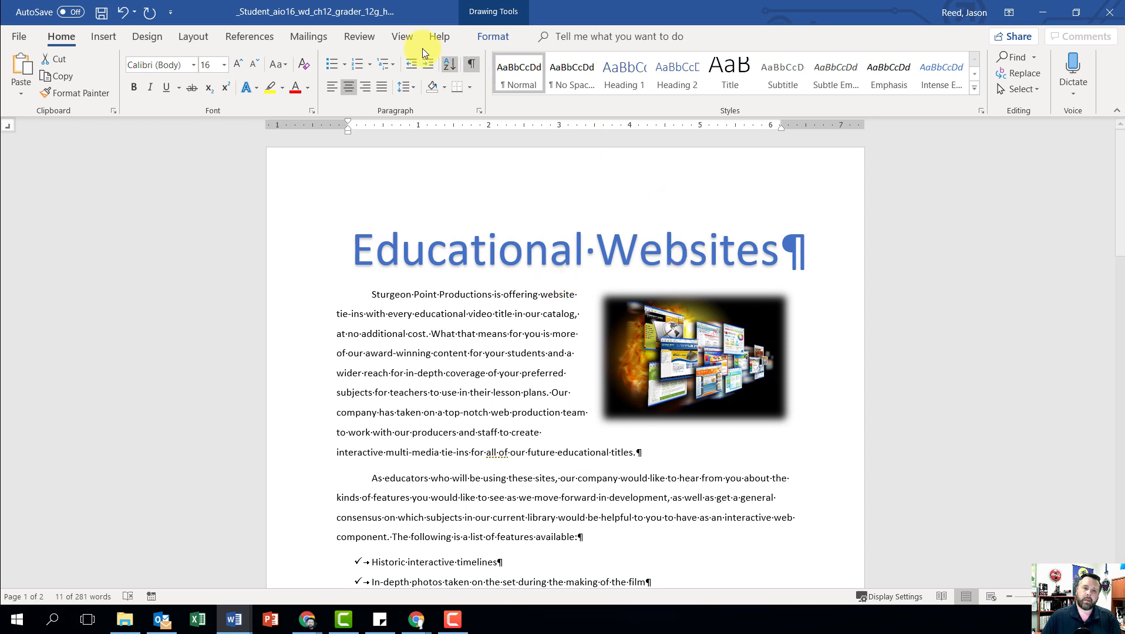
pyautogui.click(106, 41)
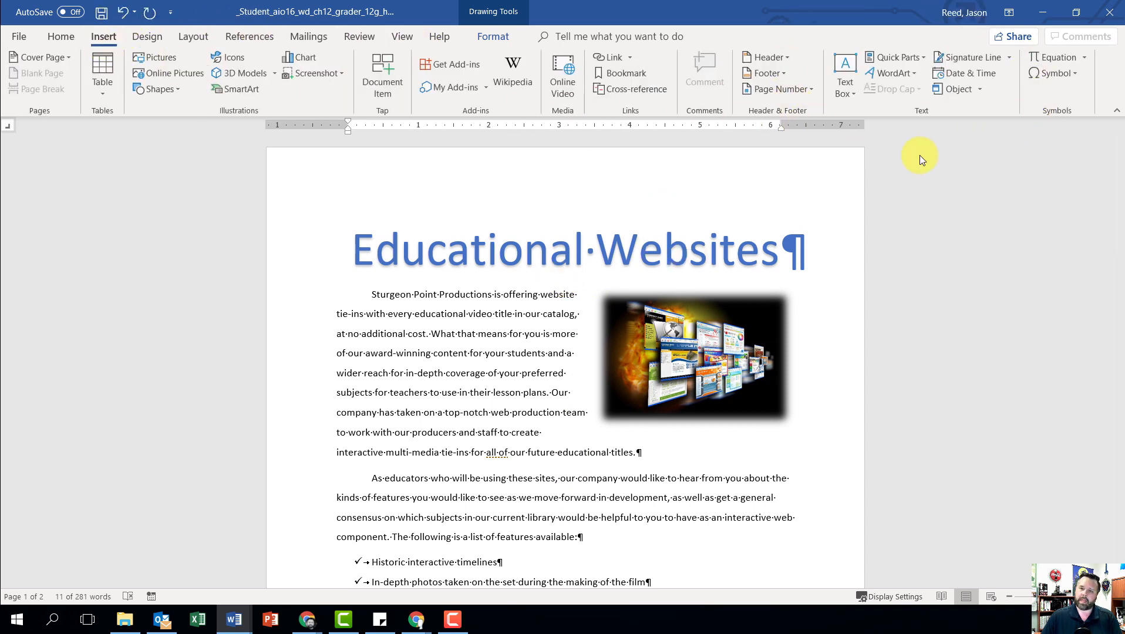
pyautogui.click(844, 87)
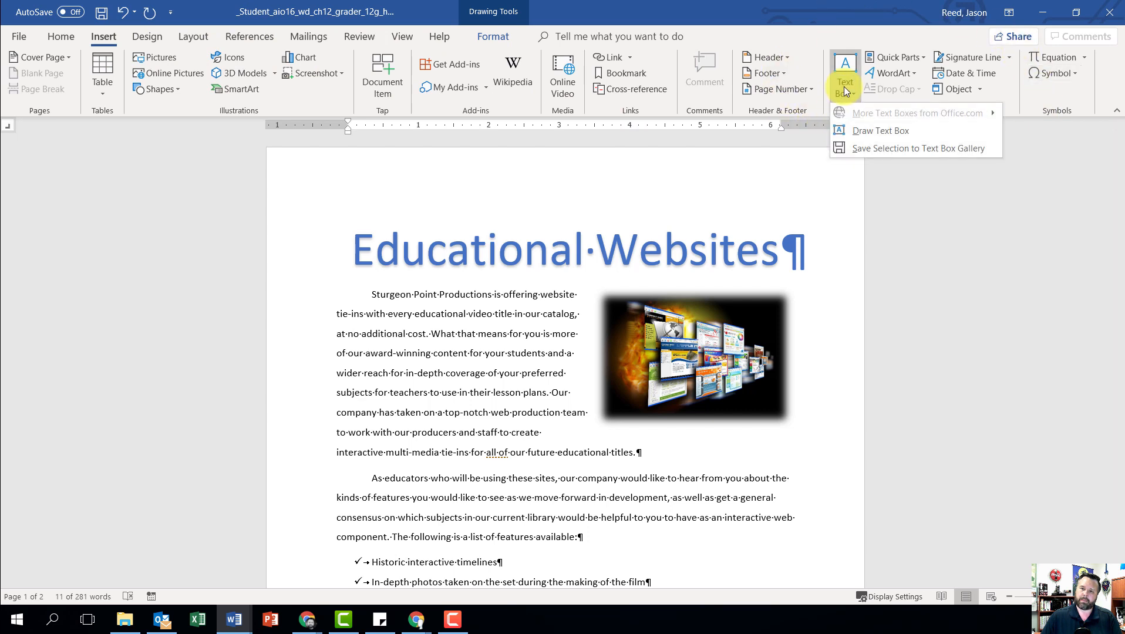
pyautogui.click(848, 132)
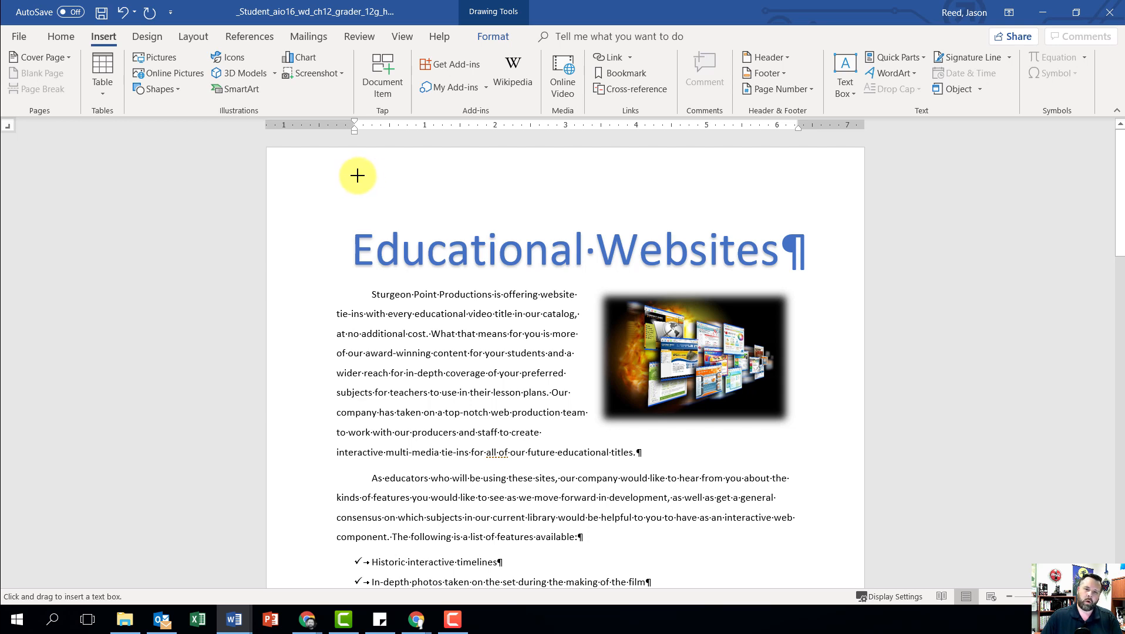
pyautogui.moveTo(357, 175); pyautogui.dragTo(379, 247)
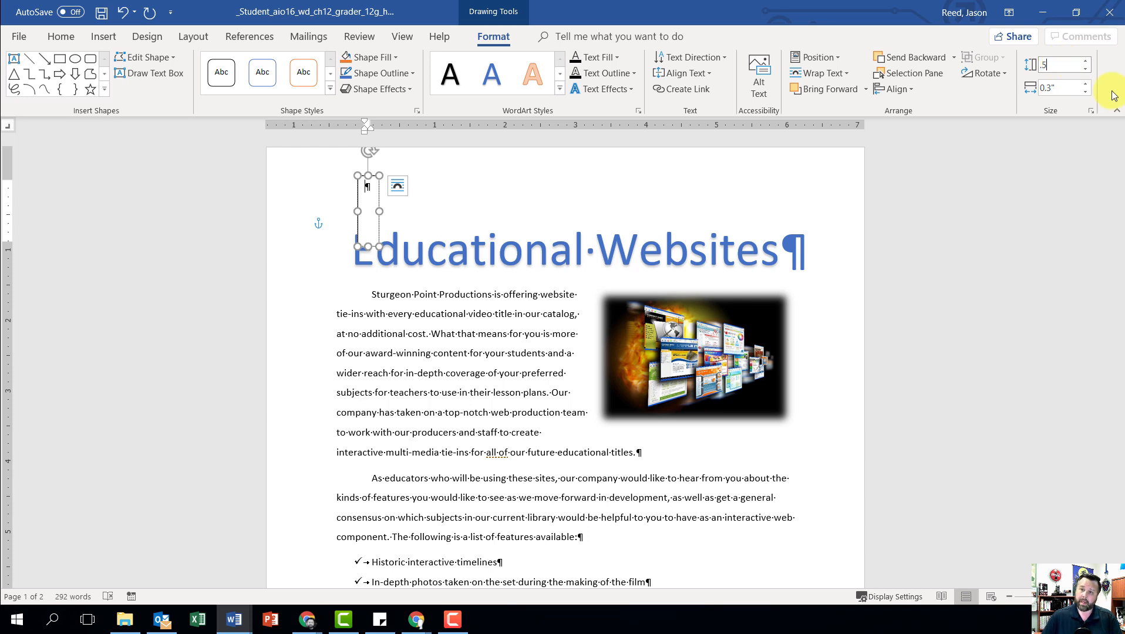
# Step: Set the new text box's height to 0.5" and its width to 3.7"
pyautogui.moveTo(1068, 88)
pyautogui.mouseDown()
pyautogui.moveTo(1028, 87)
pyautogui.moveTo(1082, 88)
pyautogui.mouseUp()
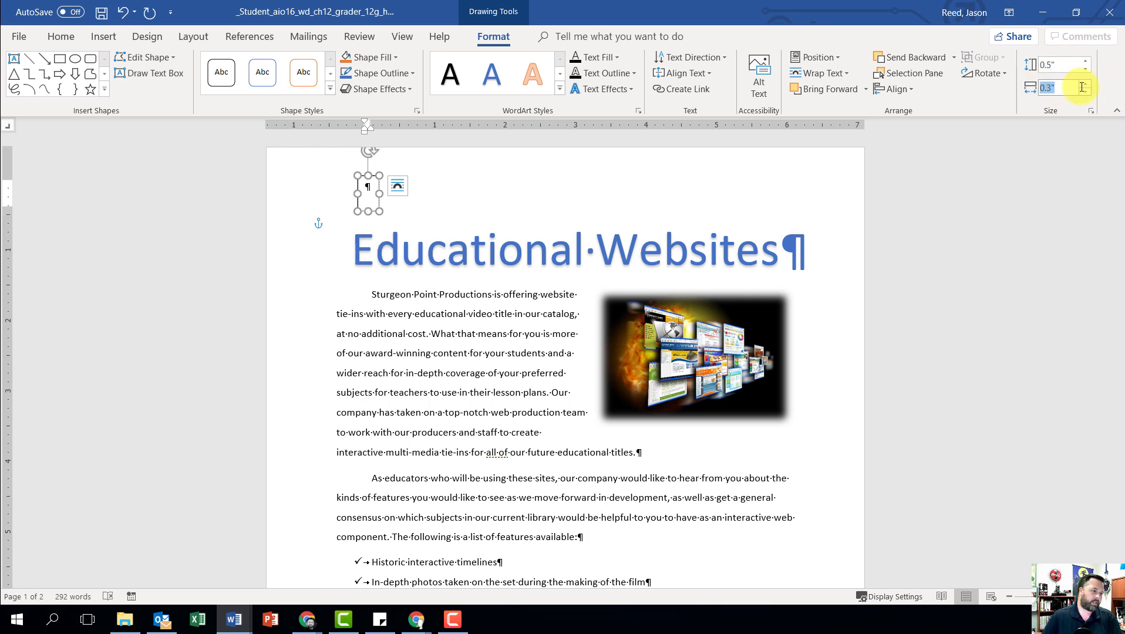
pyautogui.write('3.7')
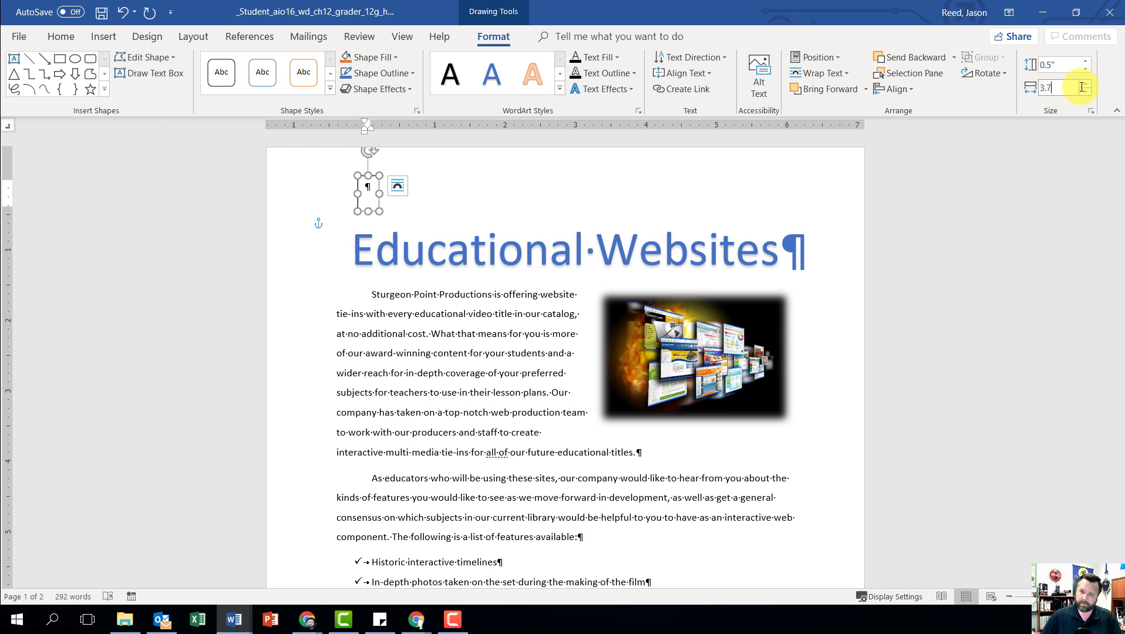
pyautogui.press('Return')
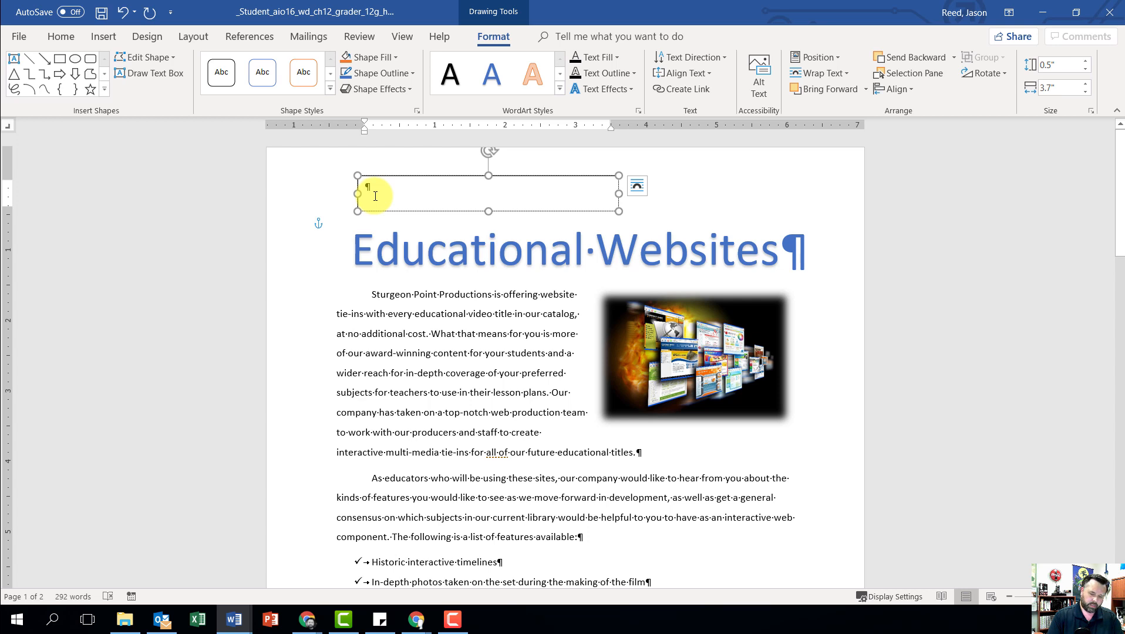
# Step: Enter "Sturgeon Point Productions" in the text box above the title
pyautogui.write('Sturgeon')
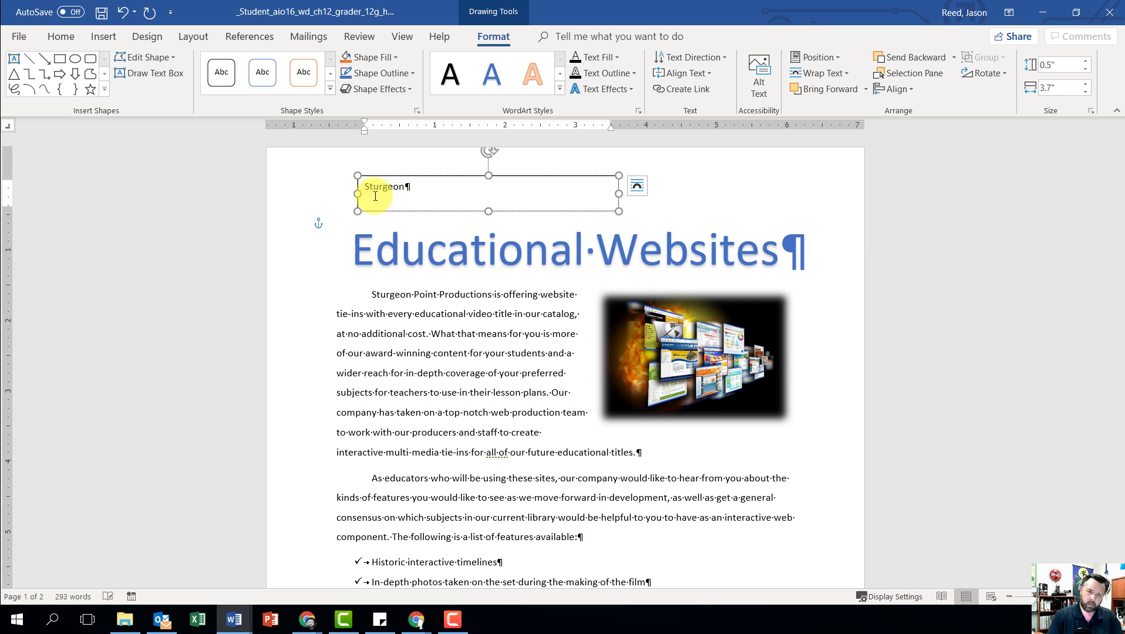
pyautogui.write(' Point P')
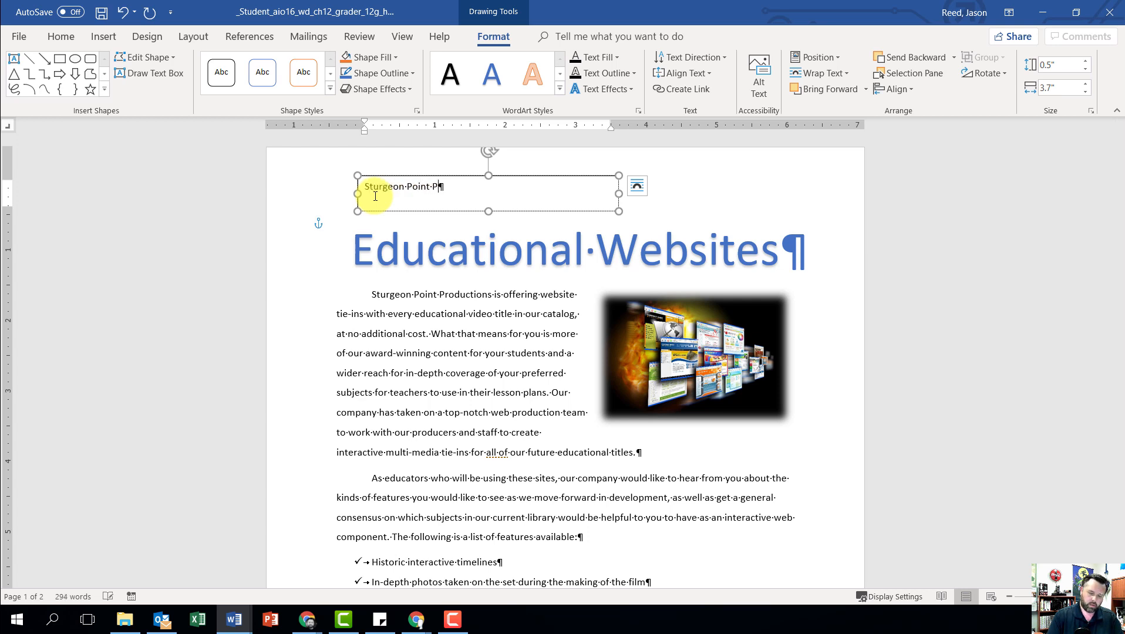
pyautogui.write('roductions')
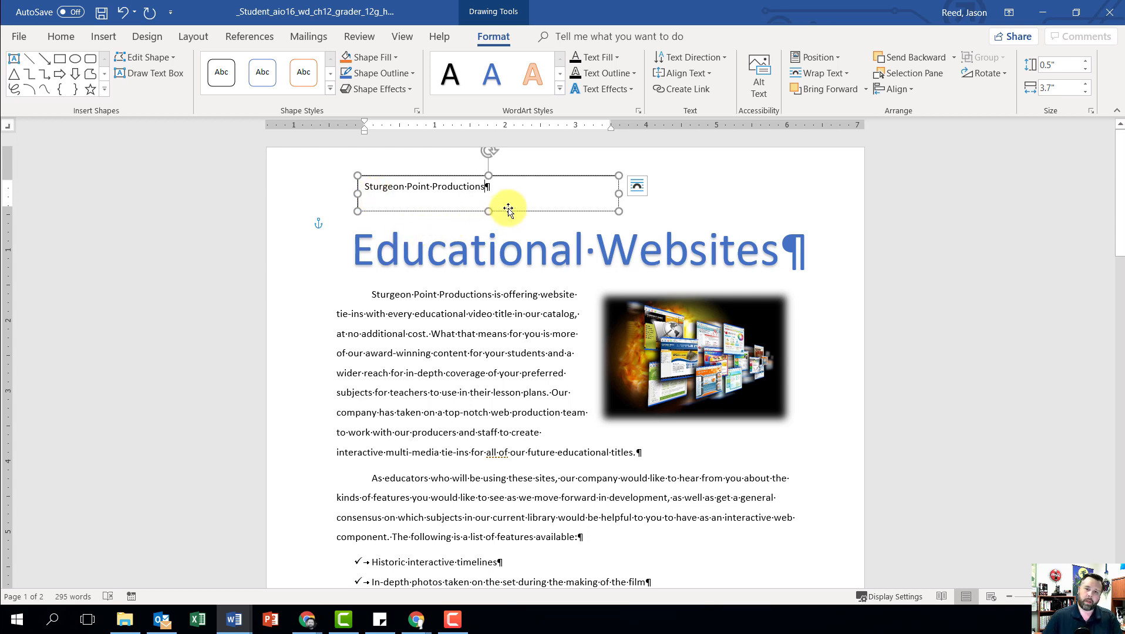
# Step: Set the text box's "Sturgeon Point Productions" text to font size 22 and center it
pyautogui.moveTo(509, 191); pyautogui.dragTo(365, 187)
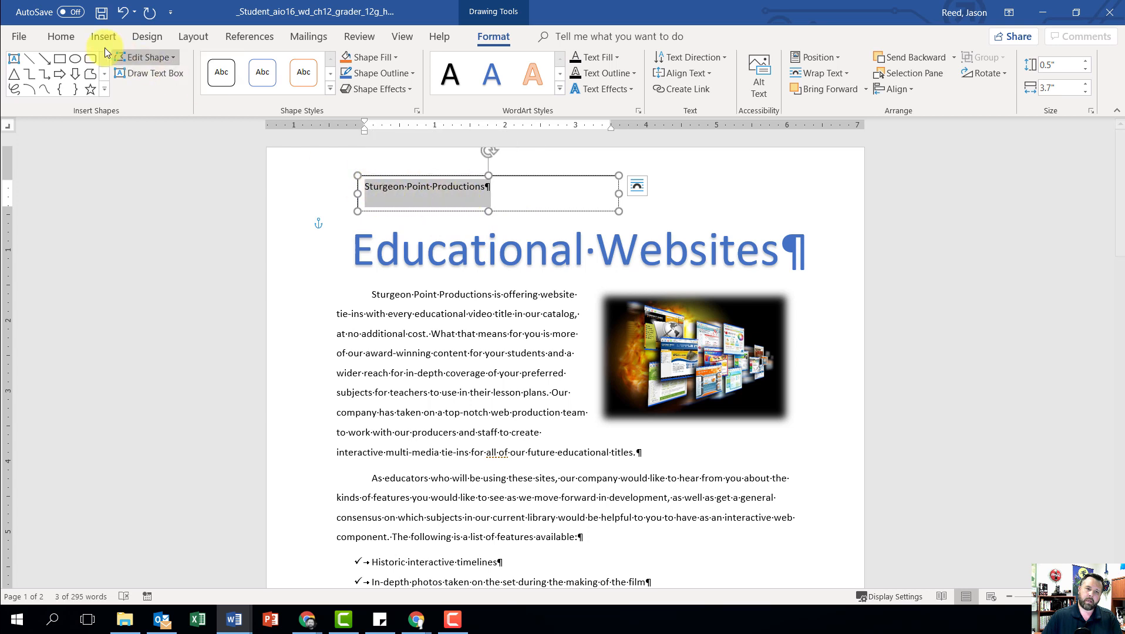
pyautogui.click(63, 39)
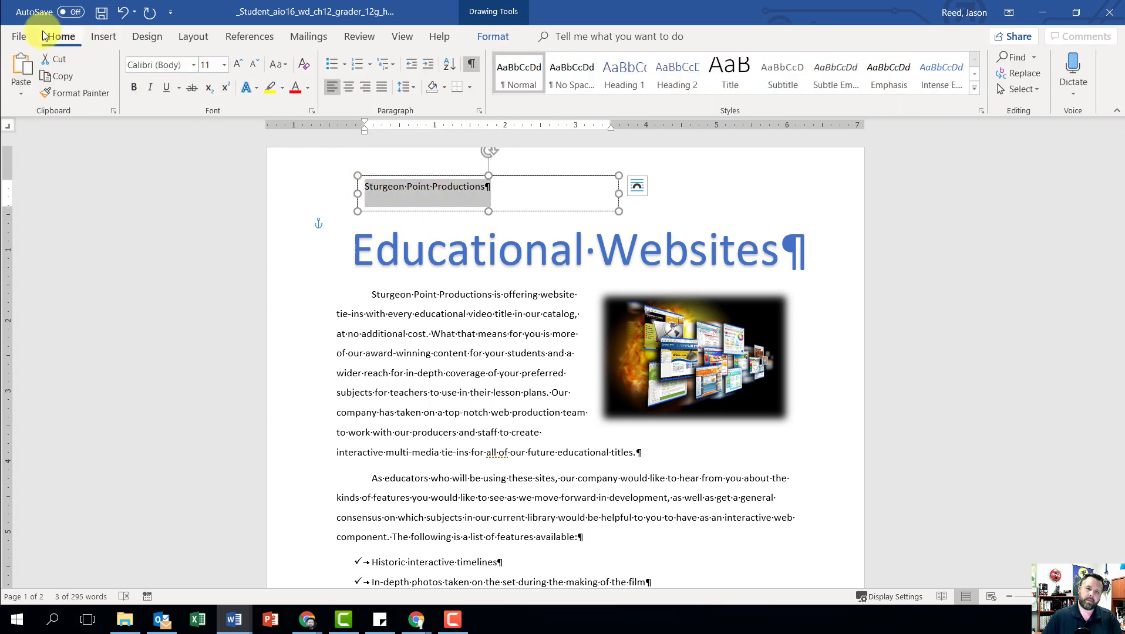
pyautogui.click(224, 64)
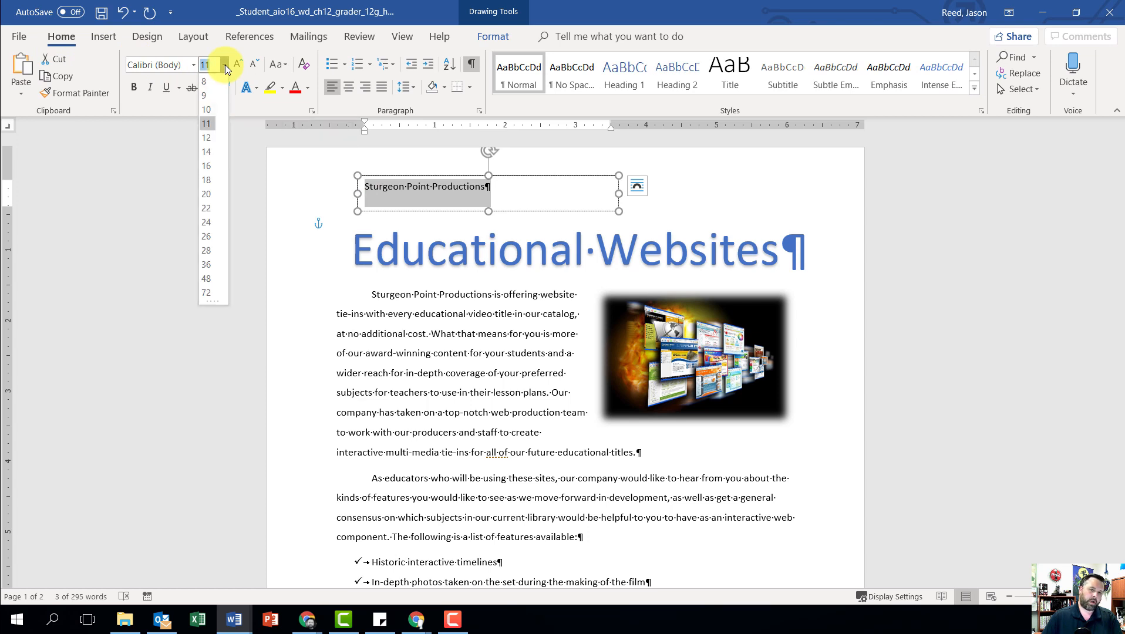
pyautogui.click(214, 207)
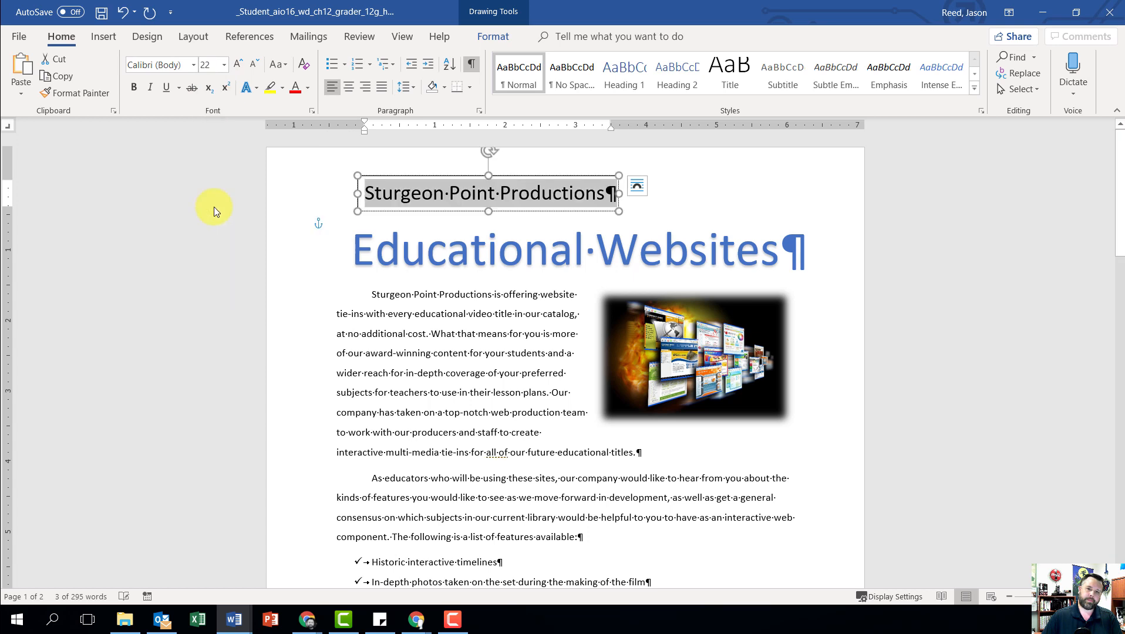
pyautogui.click(348, 87)
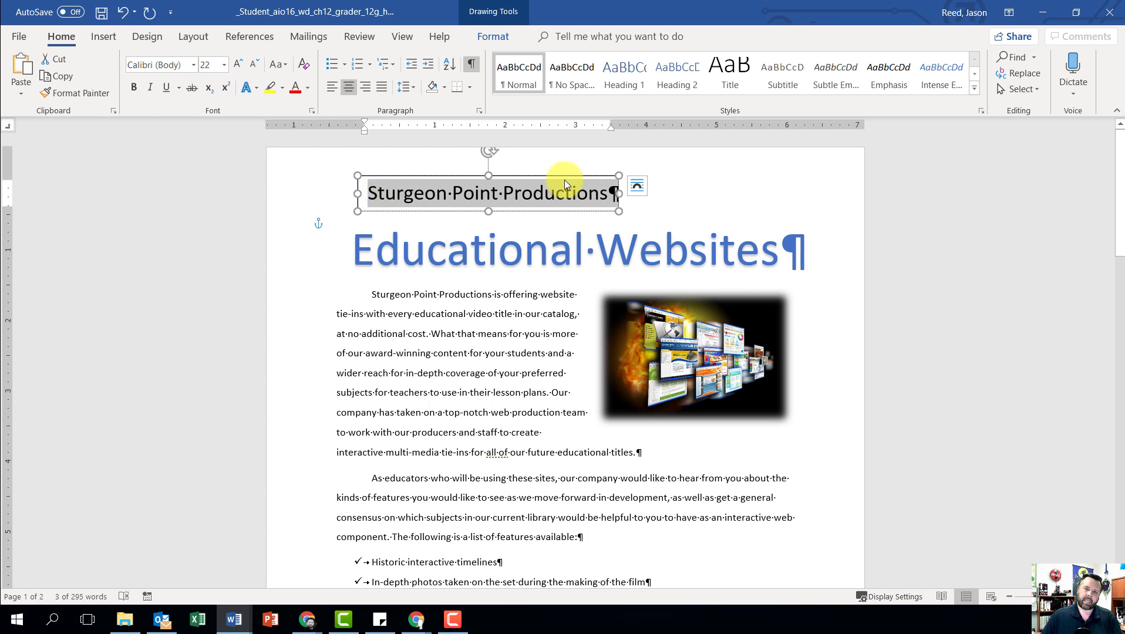
# Step: In the text box's detailed layout settings, set the horizontal alignment to Centered relative to Page
pyautogui.click(637, 187)
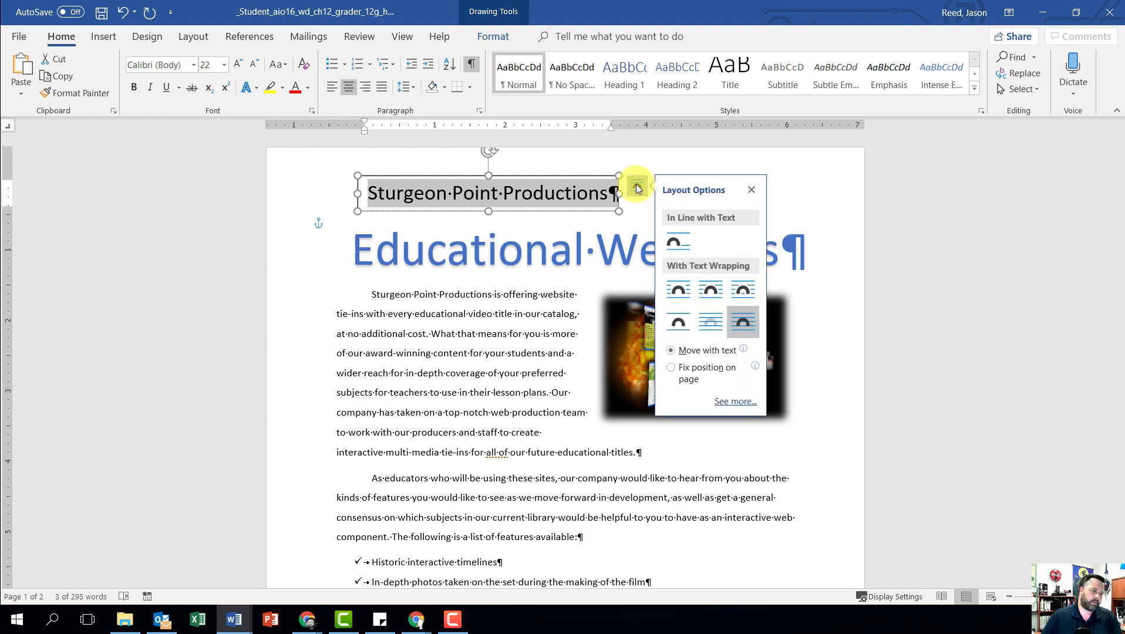
pyautogui.click(743, 405)
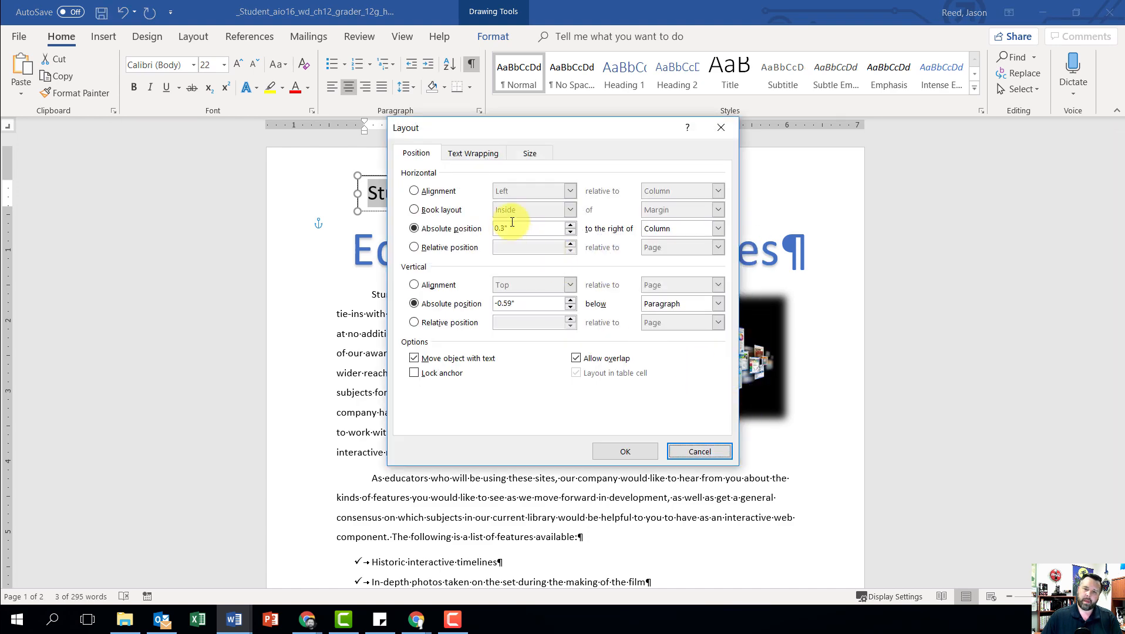
pyautogui.click(418, 192)
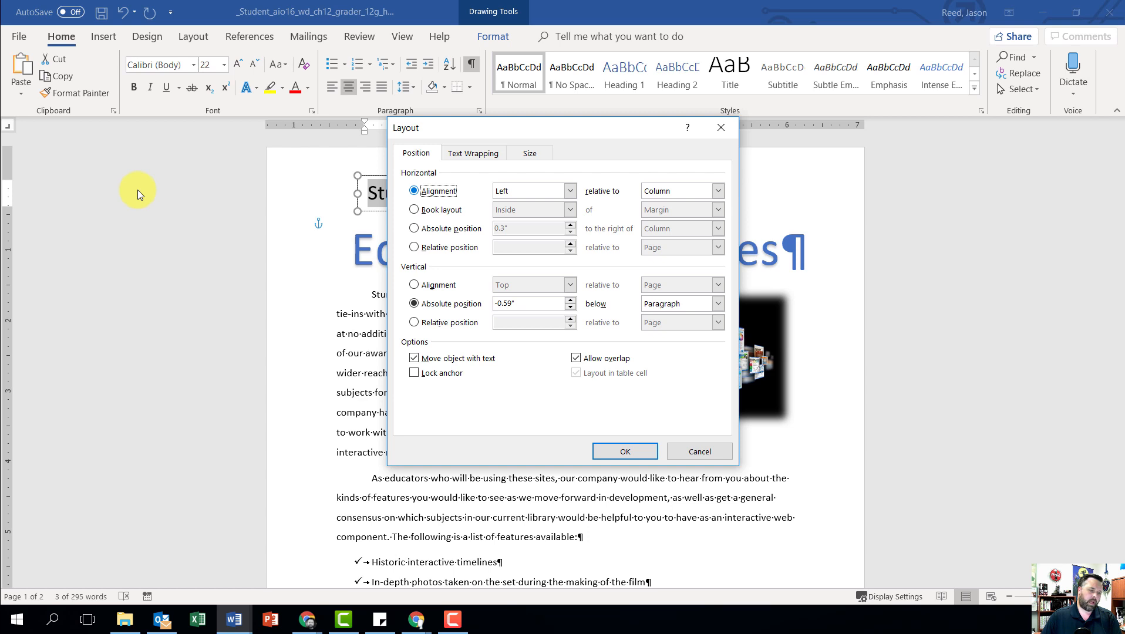
pyautogui.click(570, 190)
pyautogui.click(517, 211)
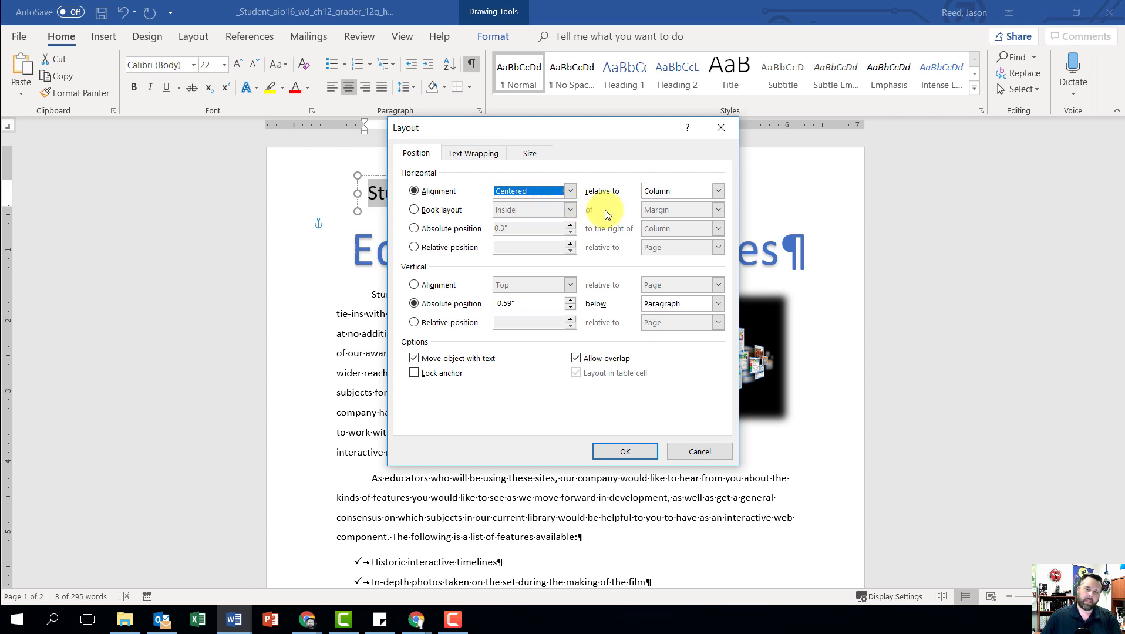
pyautogui.click(718, 191)
pyautogui.click(669, 222)
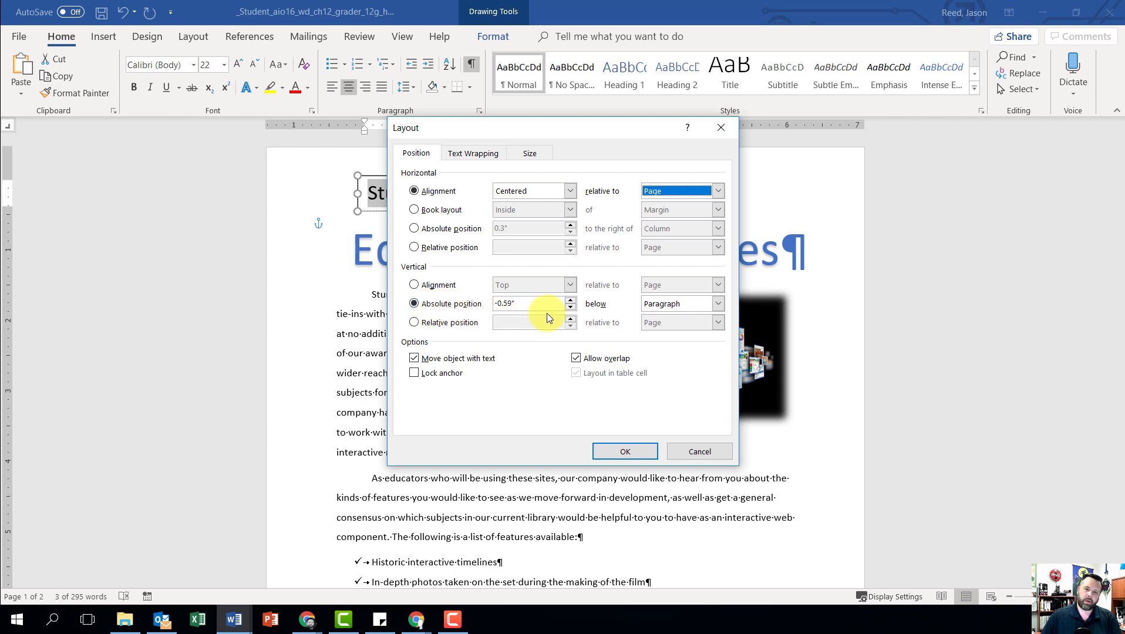
# Step: Set the text box's vertical absolute position to 0.5" below Page and apply the layout settings
pyautogui.click(570, 306)
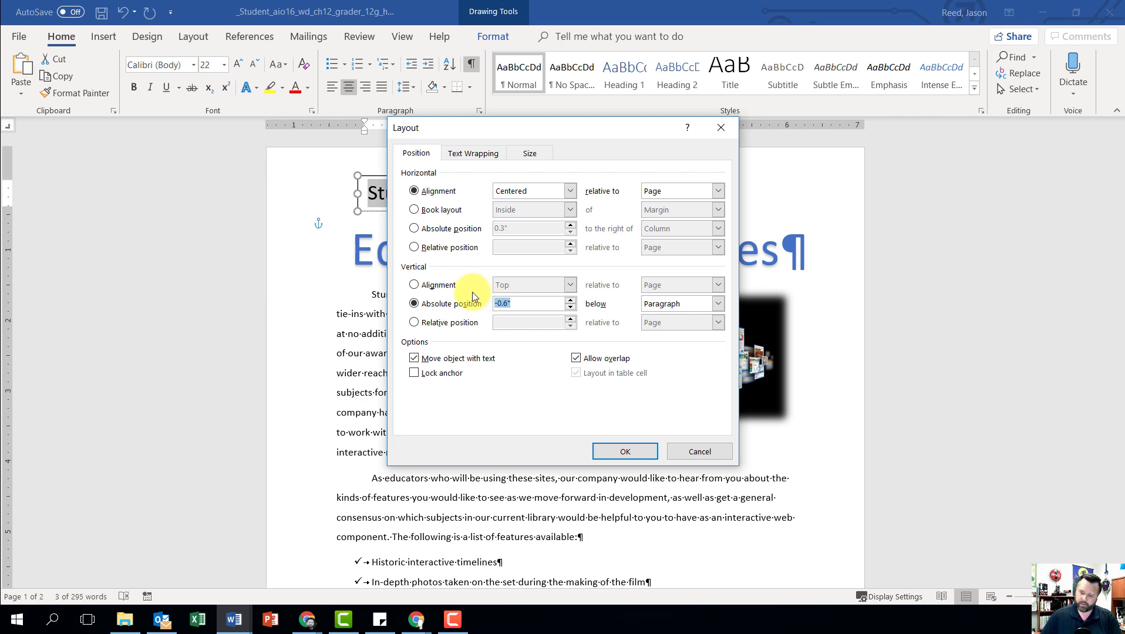
pyautogui.write('.5')
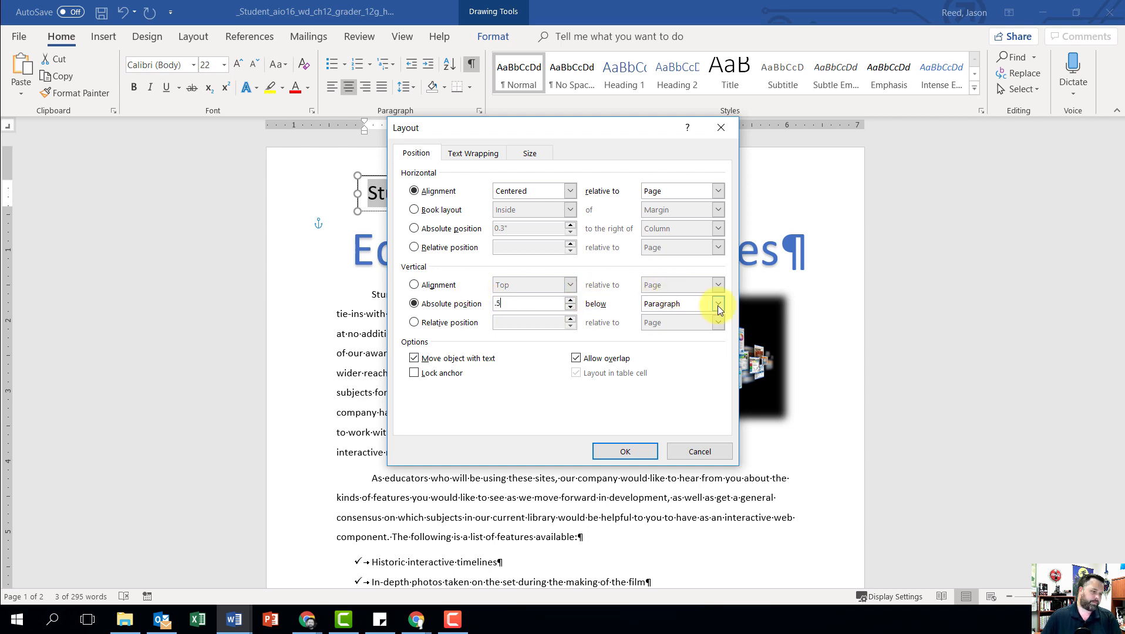
pyautogui.click(717, 305)
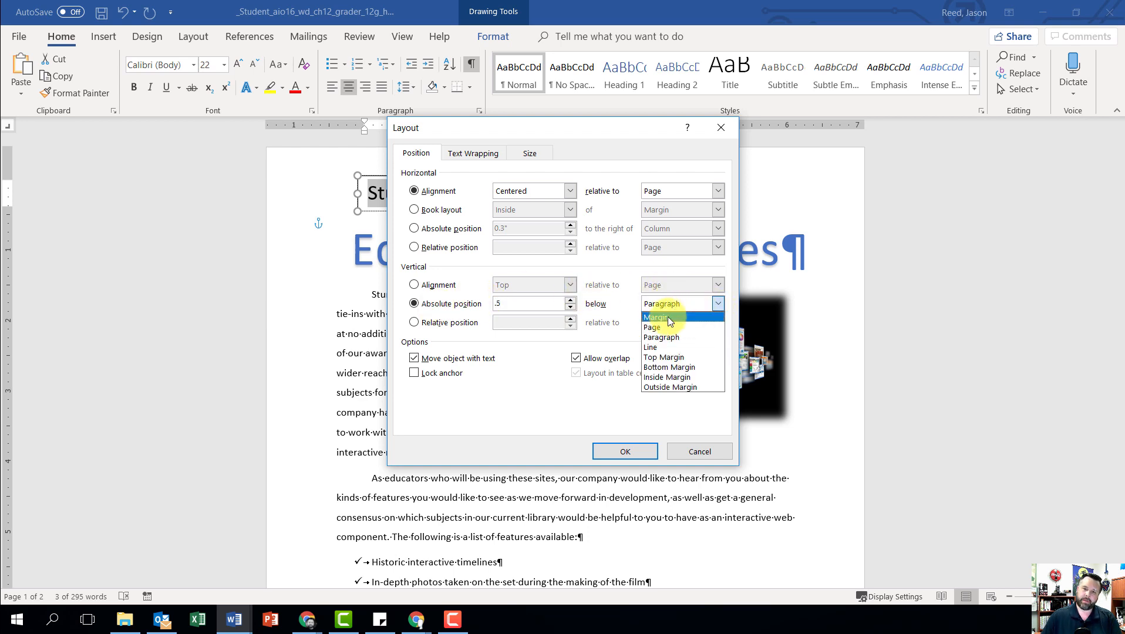
pyautogui.click(653, 327)
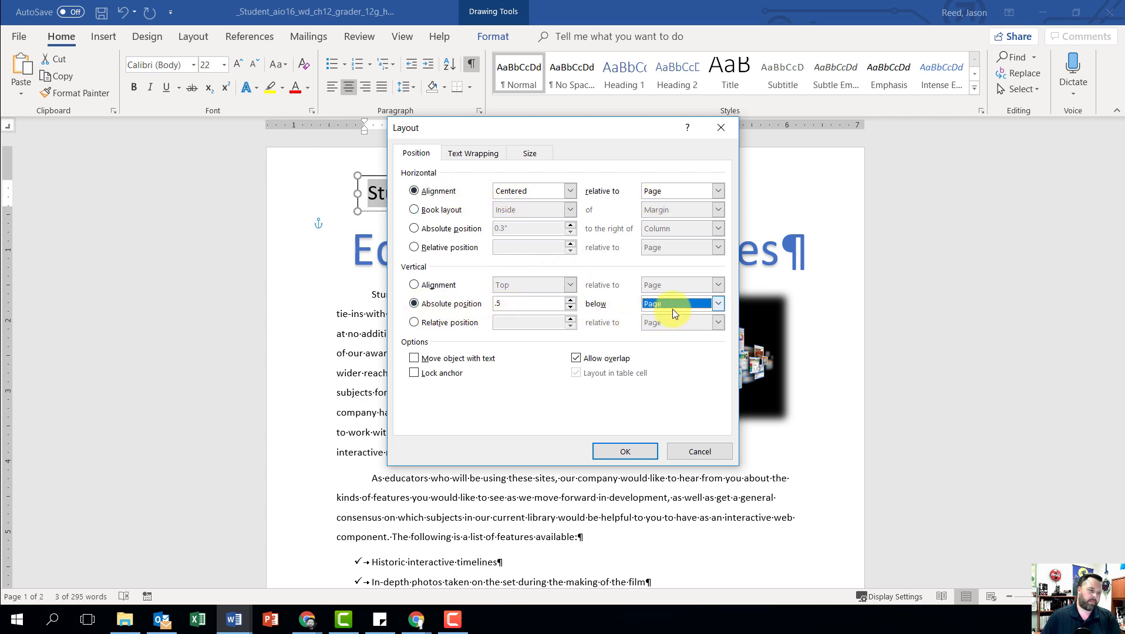
pyautogui.click(633, 447)
pyautogui.click(634, 411)
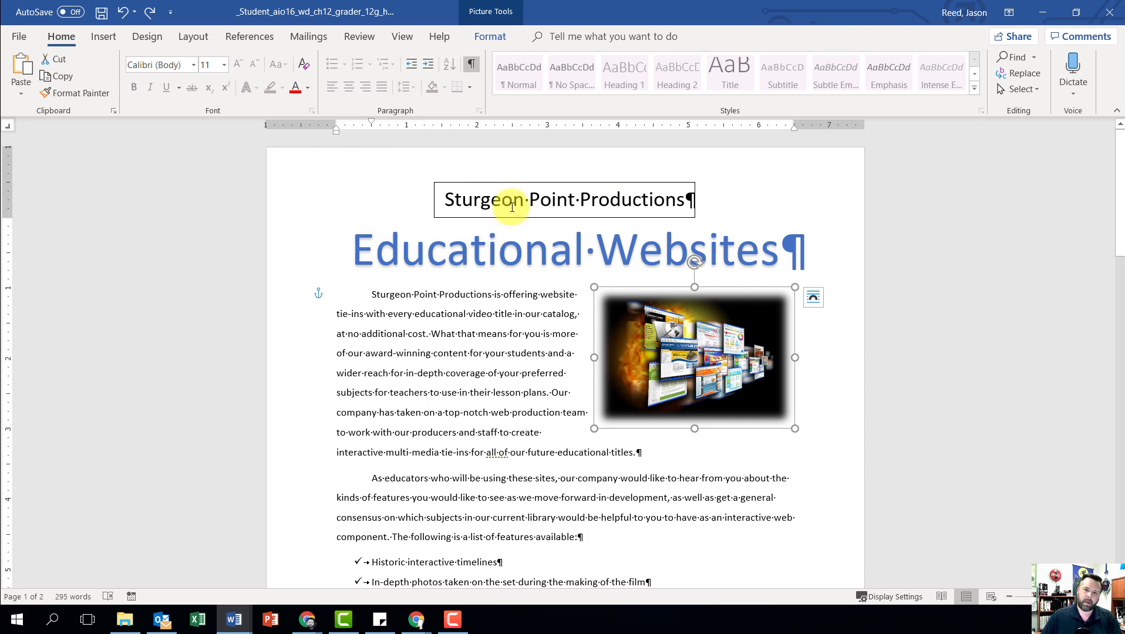
# Step: Select the "Sturgeon Point Productions" text box and open its shape fill color choices
pyautogui.click(446, 182)
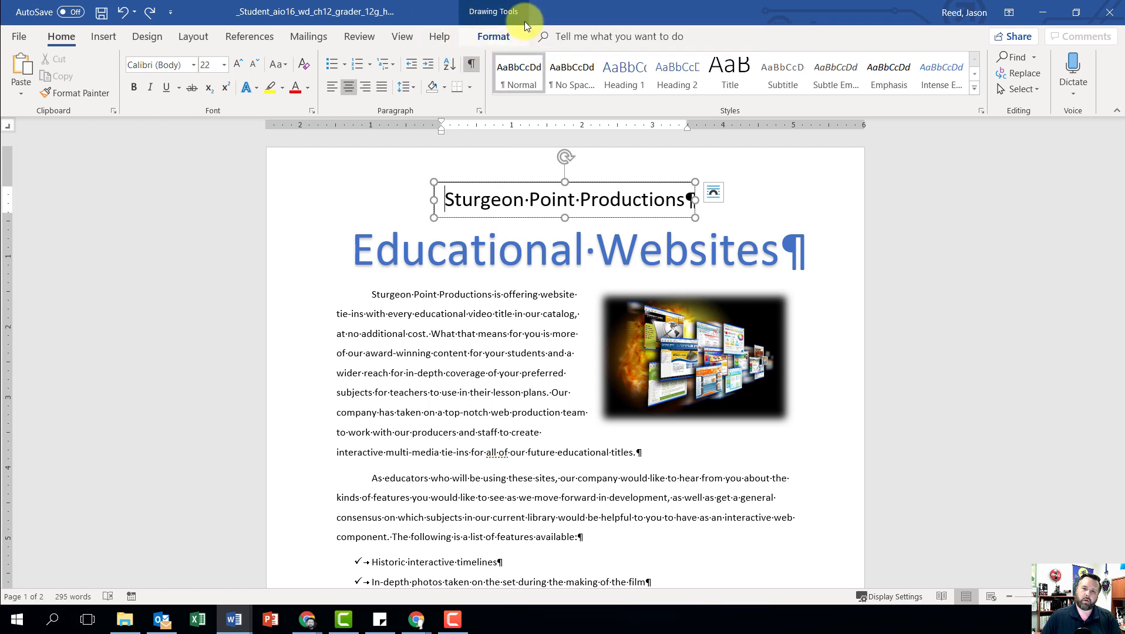
pyautogui.click(498, 38)
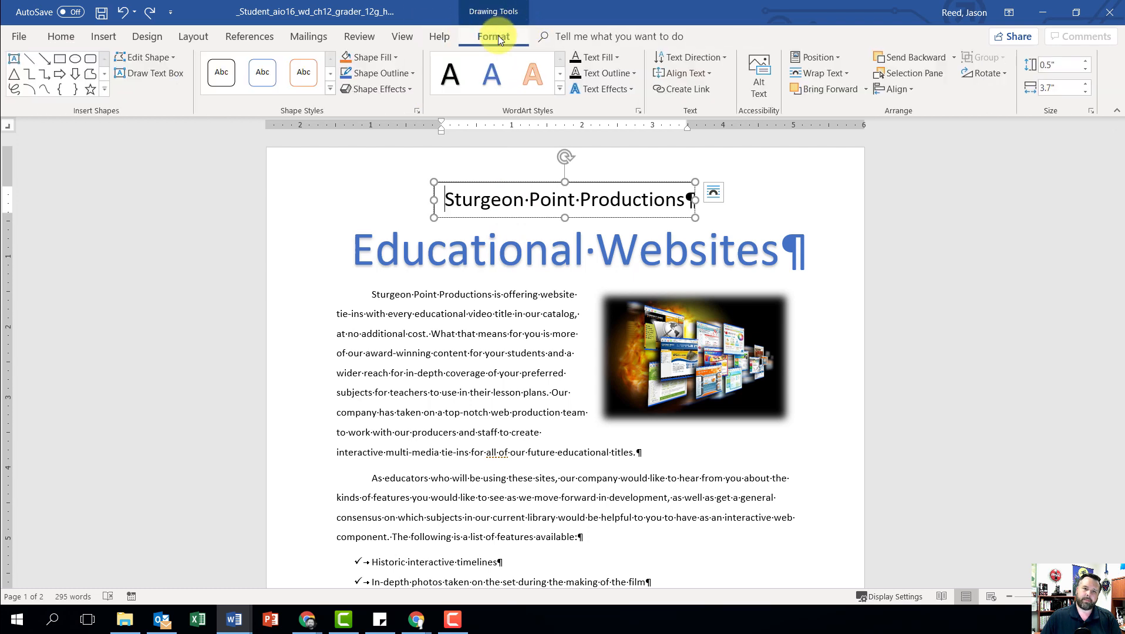
pyautogui.click(390, 57)
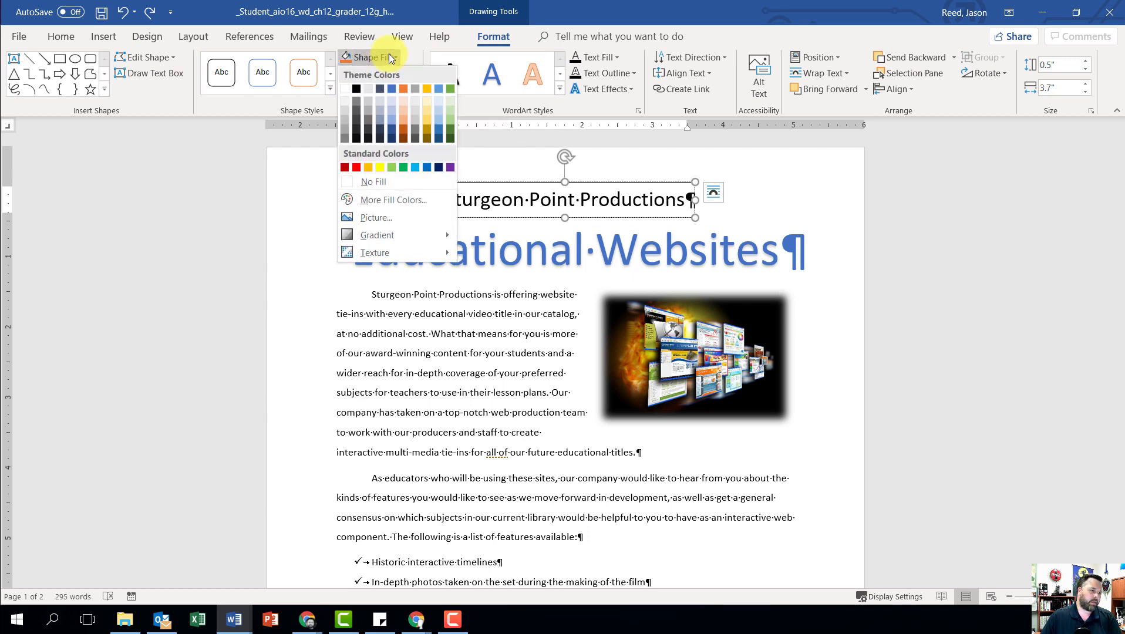
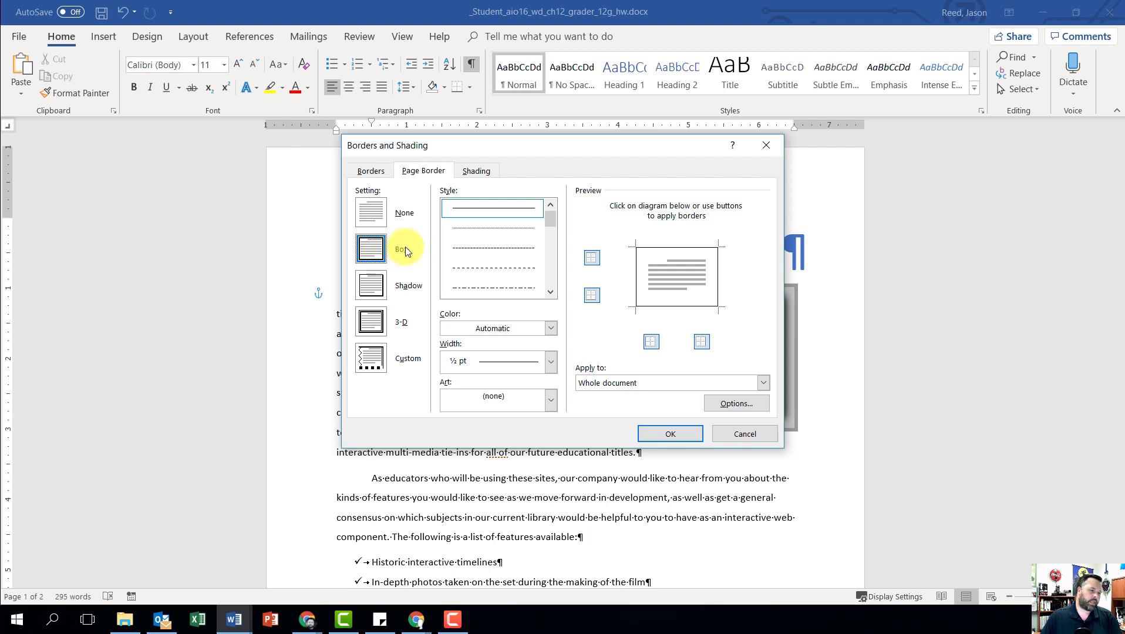
# Step: Set the color of the Box page border to the lighter blue theme color and apply it to the whole document
pyautogui.click(551, 329)
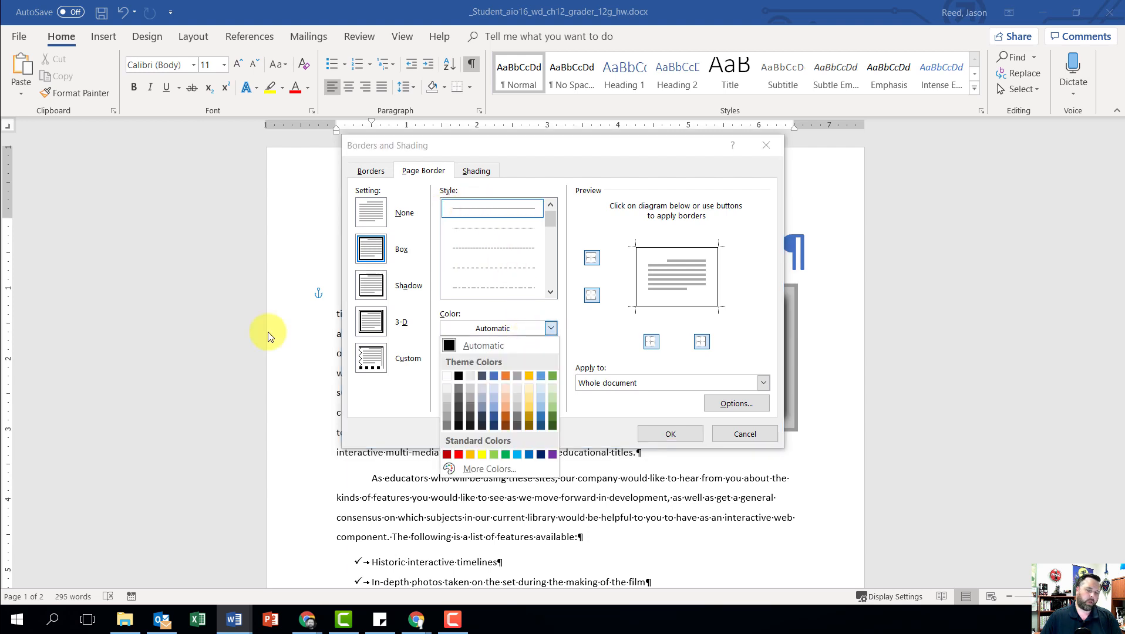
pyautogui.click(541, 376)
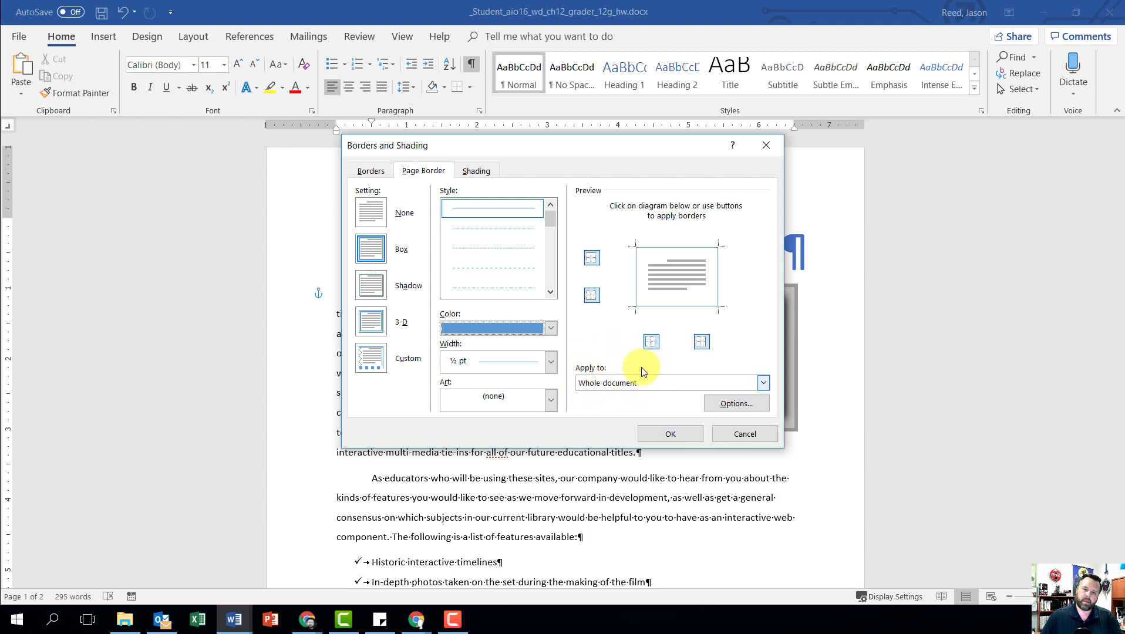
pyautogui.click(679, 433)
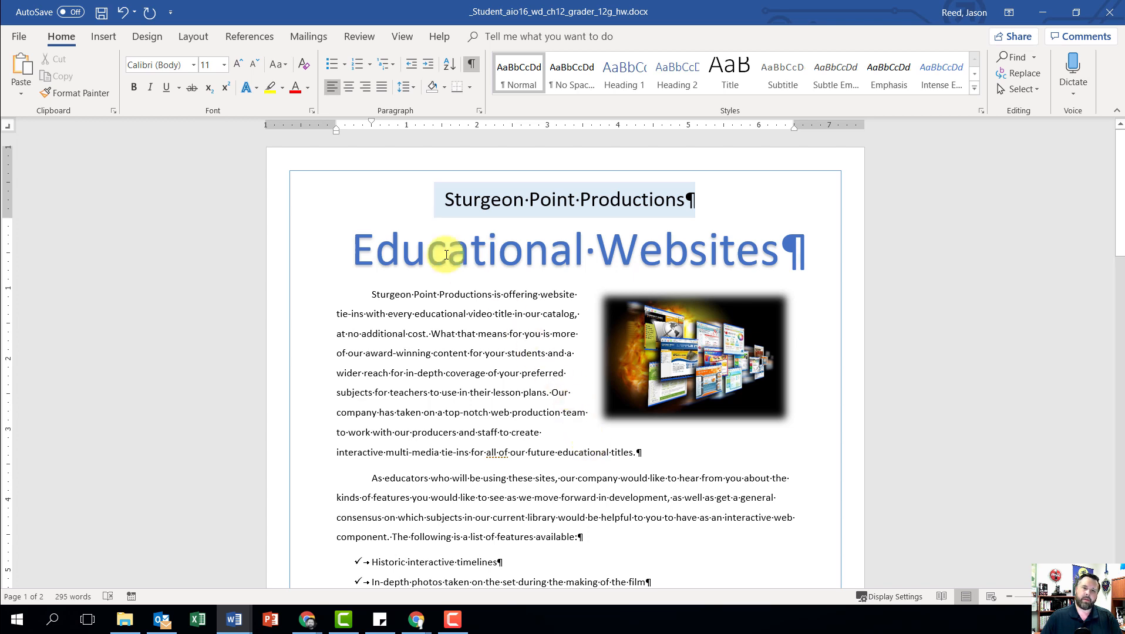
# Step: Set the document's top page margin to 1.25"
pyautogui.click(192, 39)
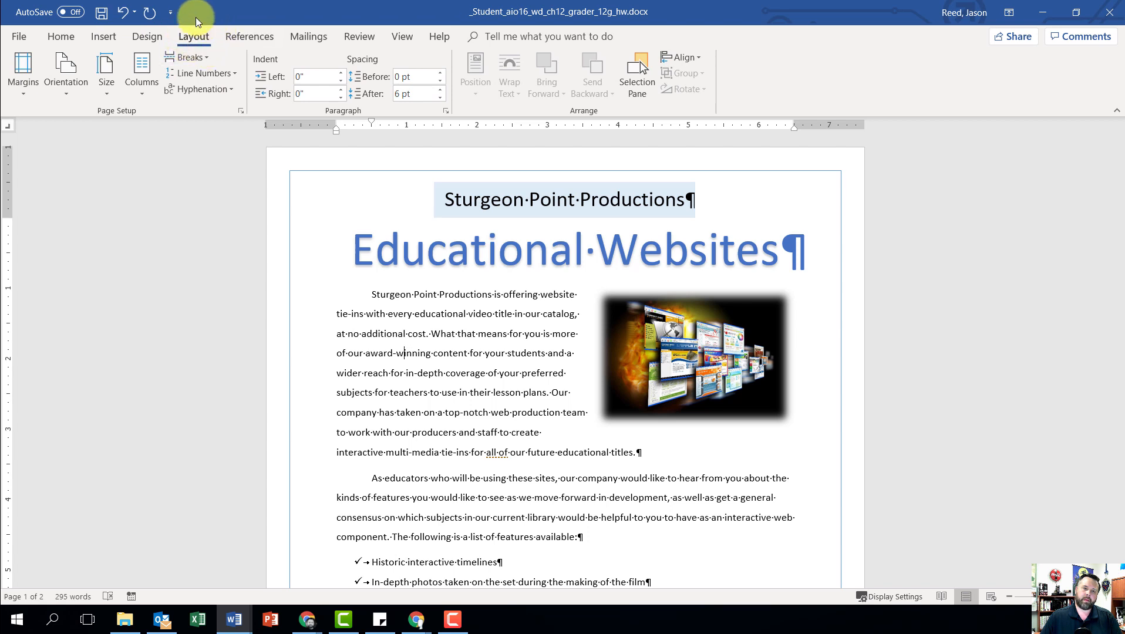
pyautogui.click(18, 91)
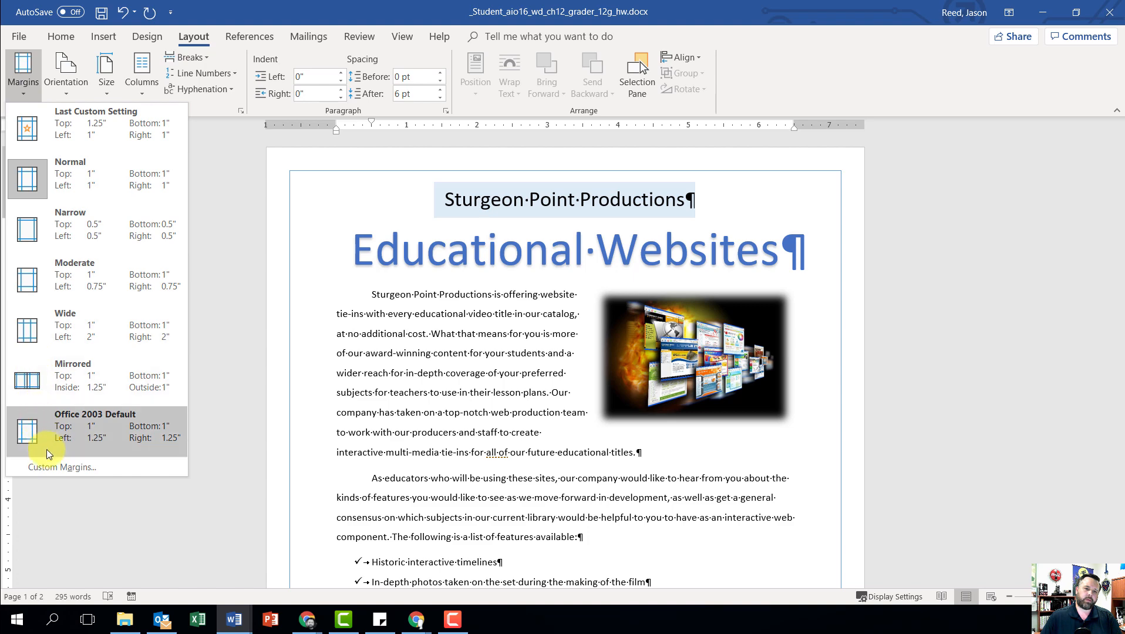
pyautogui.click(51, 468)
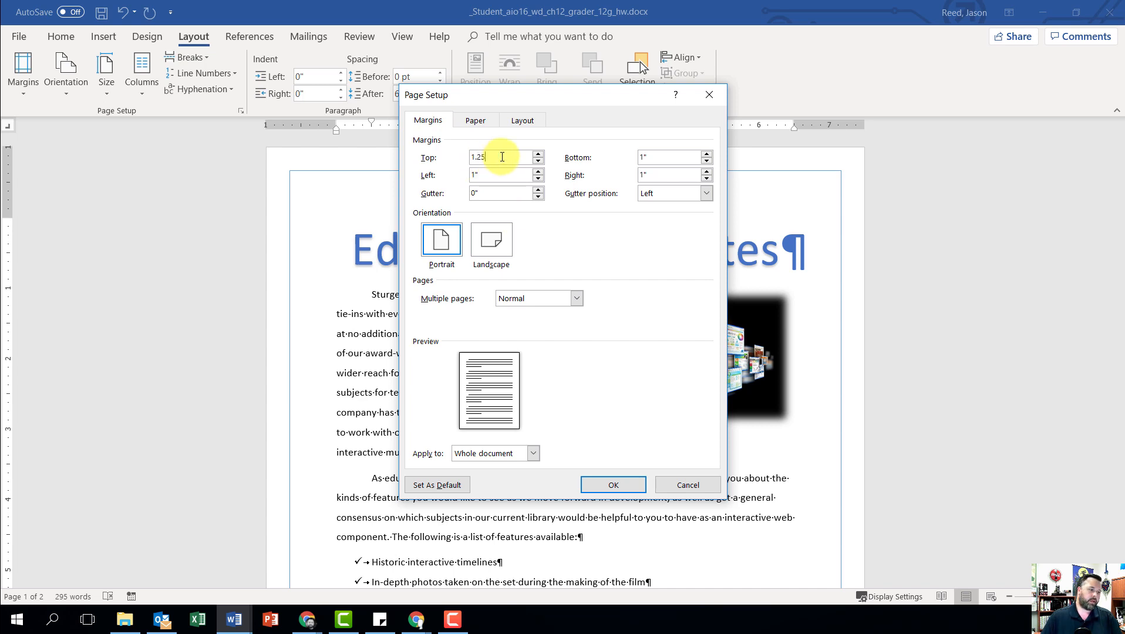
pyautogui.write('1.25')
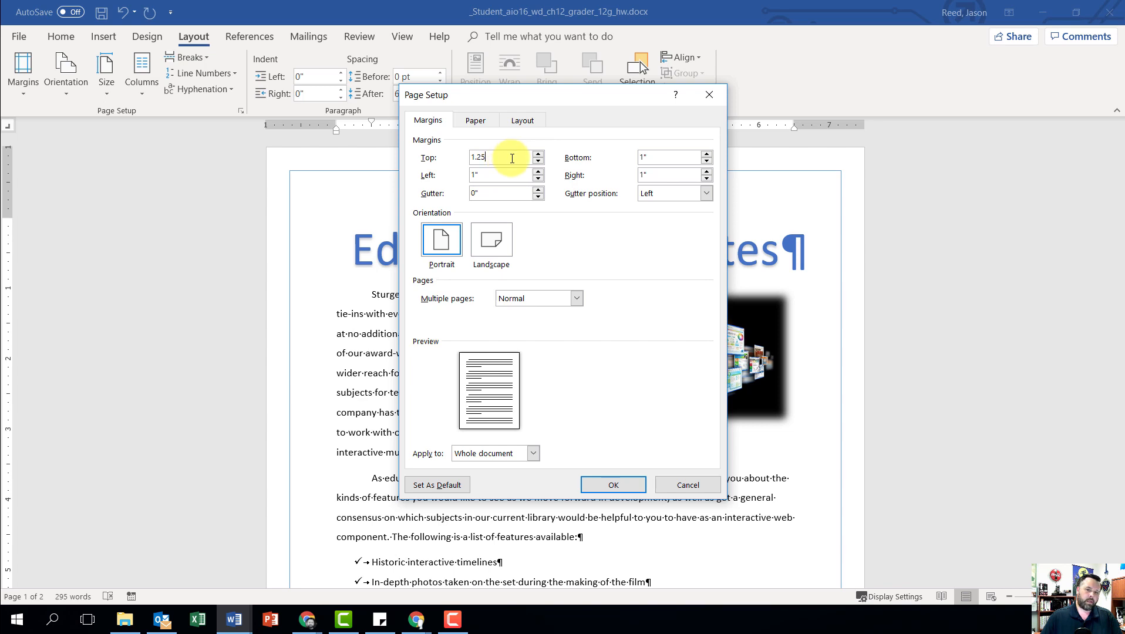
pyautogui.click(618, 488)
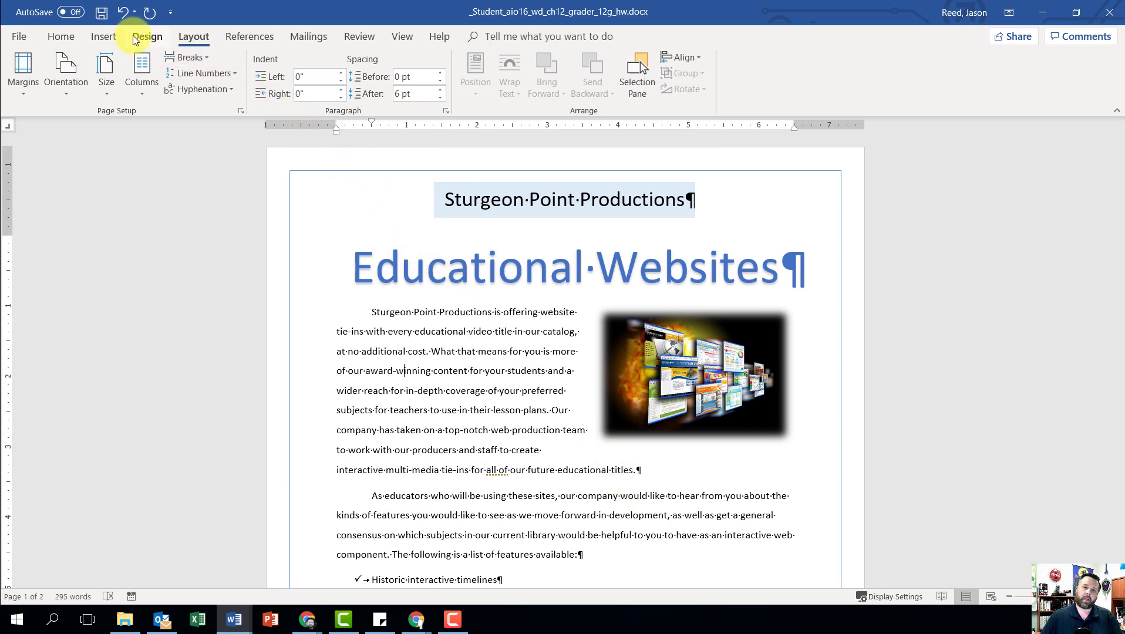
# Step: Insert the File Name document field in the footer and close the footer
pyautogui.click(103, 38)
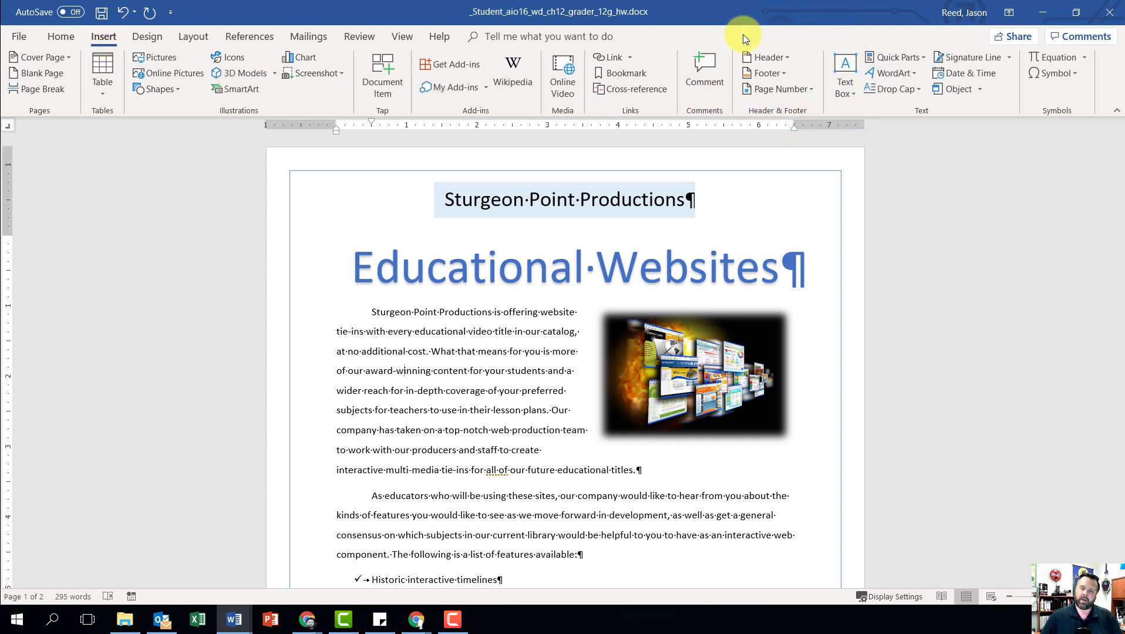
pyautogui.click(765, 73)
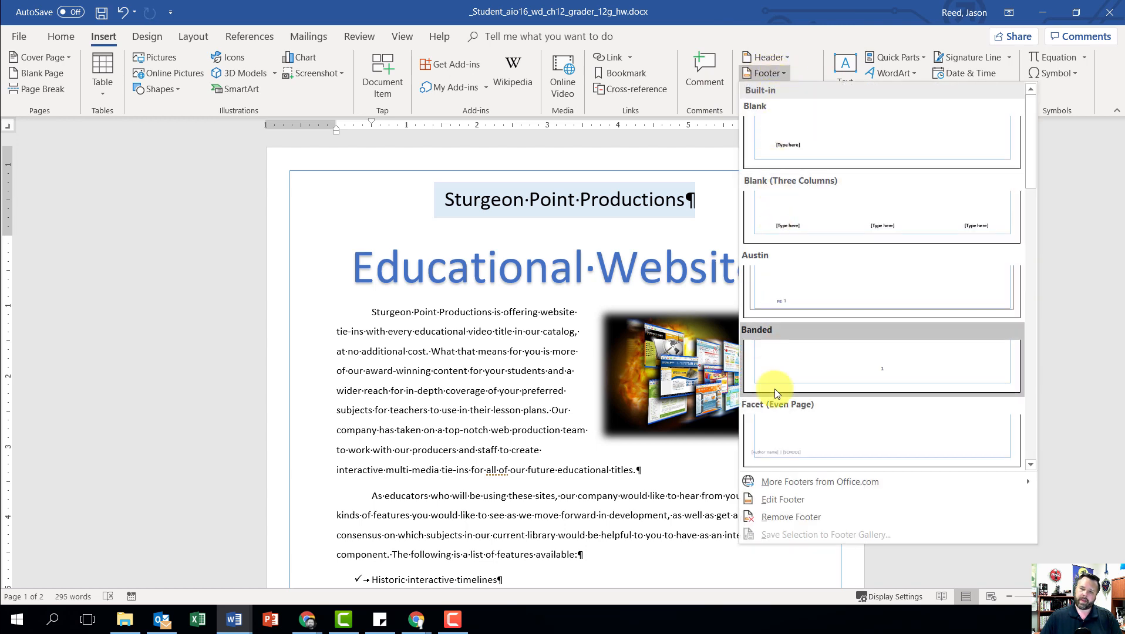
pyautogui.click(784, 500)
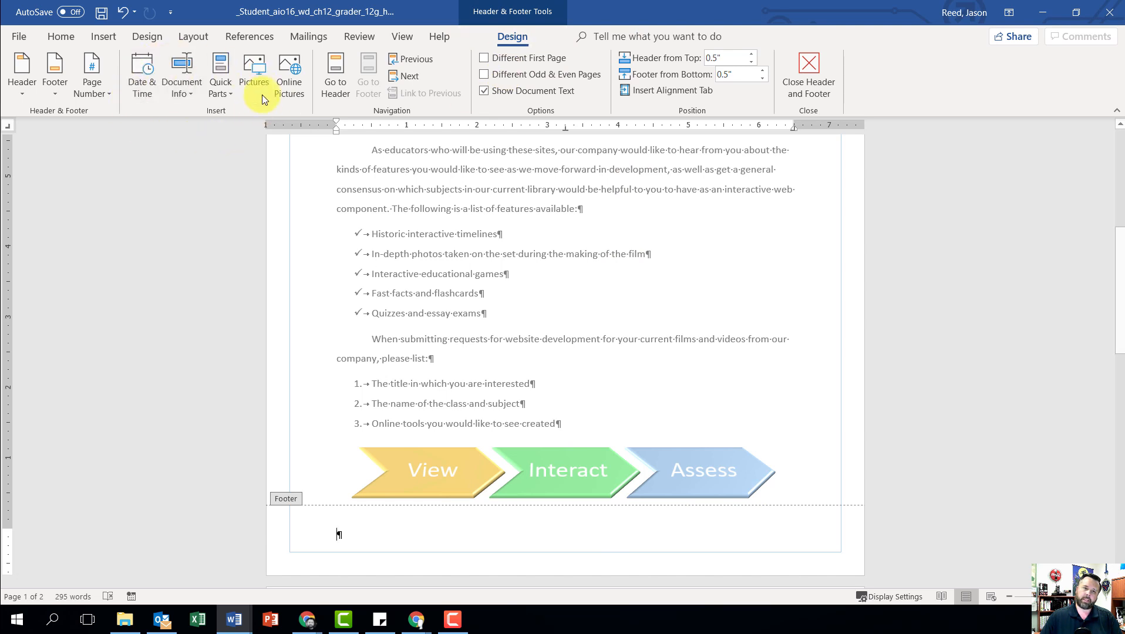
pyautogui.click(191, 83)
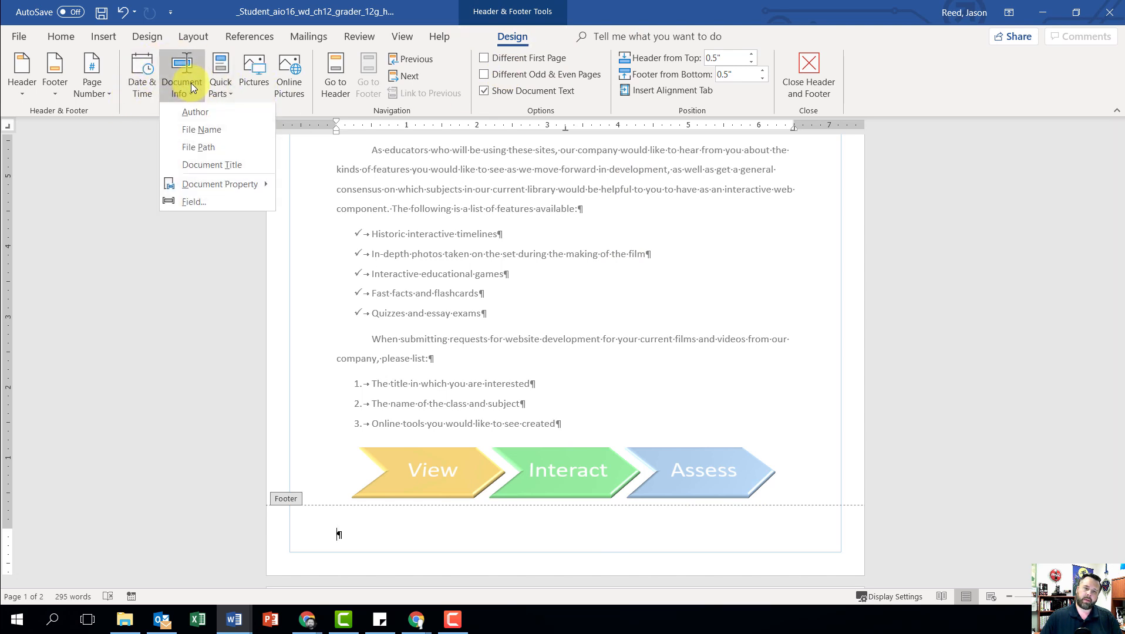
pyautogui.click(187, 131)
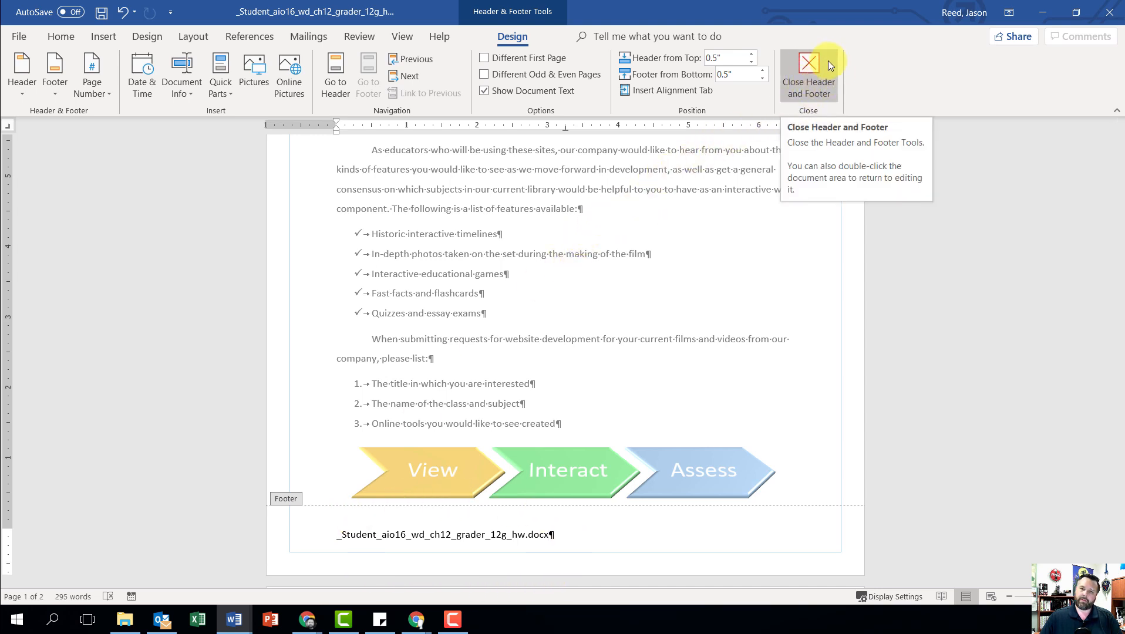
pyautogui.click(811, 81)
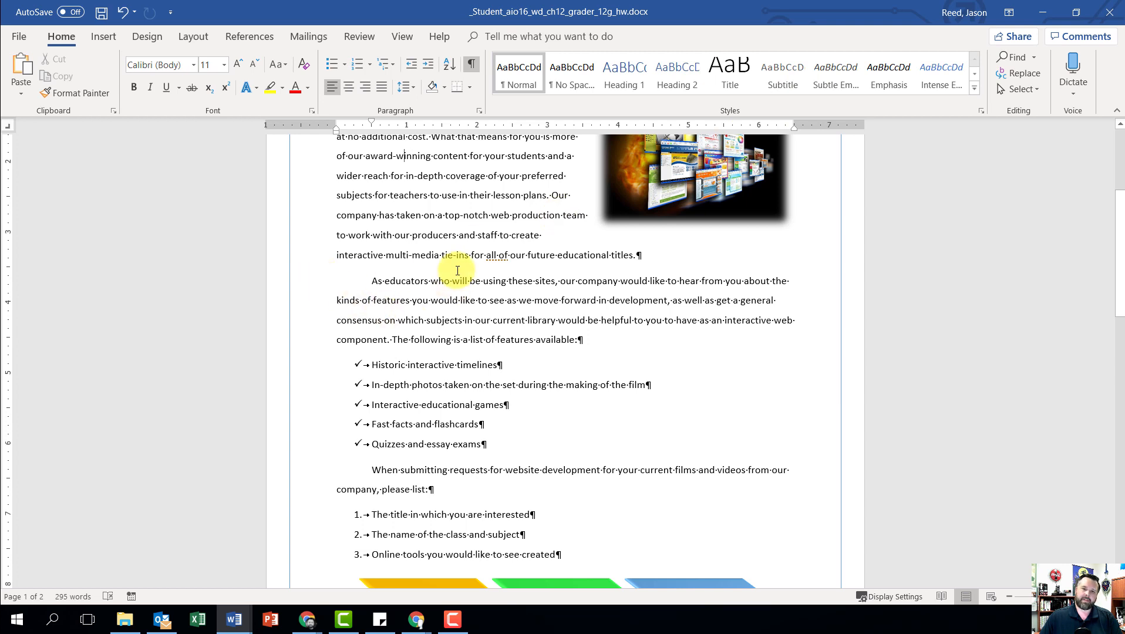
# Step: Save the formatted document and close it
pyautogui.click(101, 13)
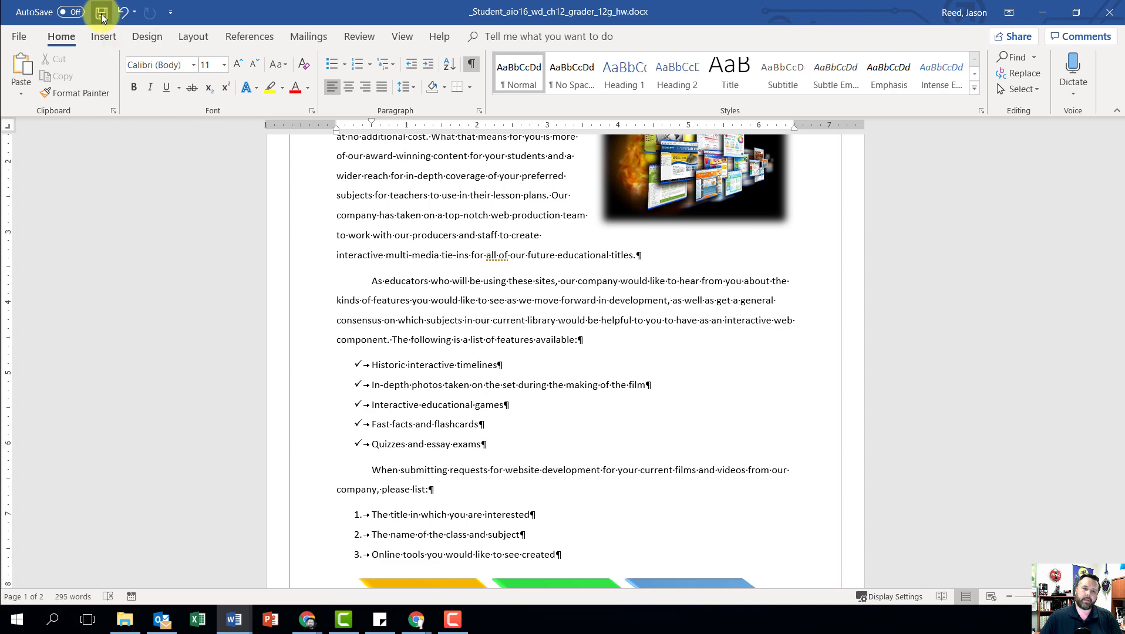
pyautogui.click(21, 37)
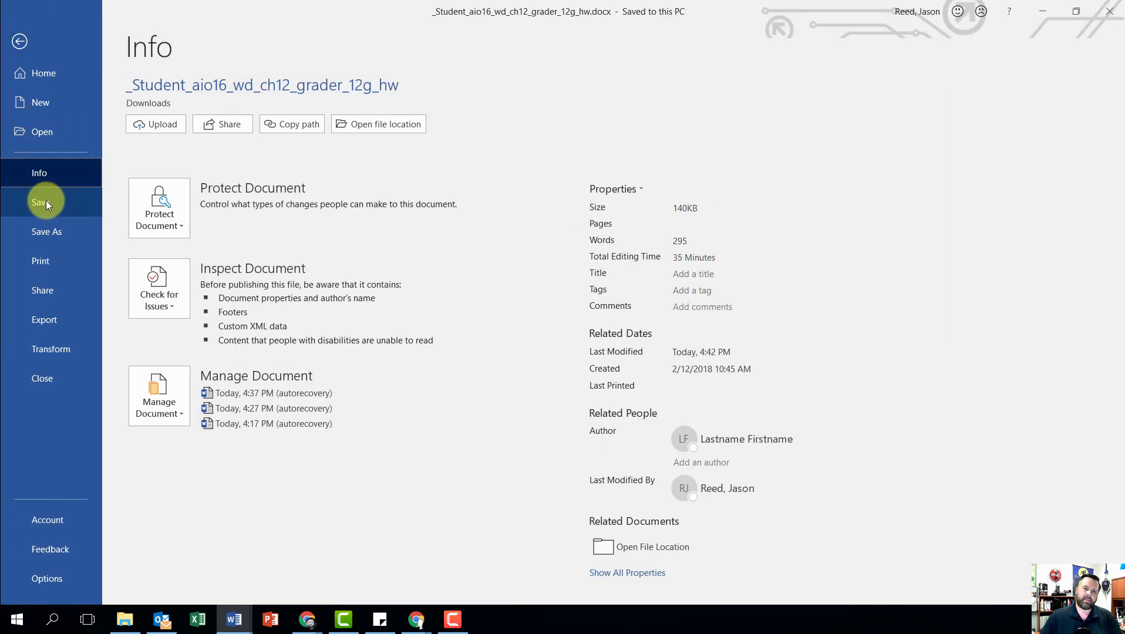
pyautogui.click(64, 200)
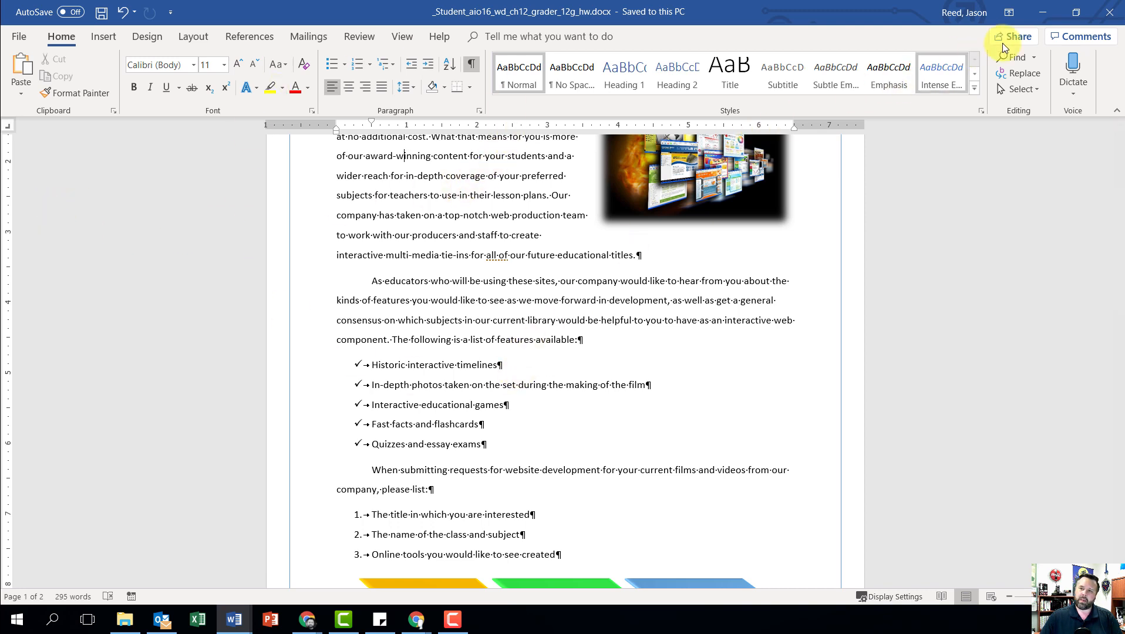
pyautogui.click(1115, 9)
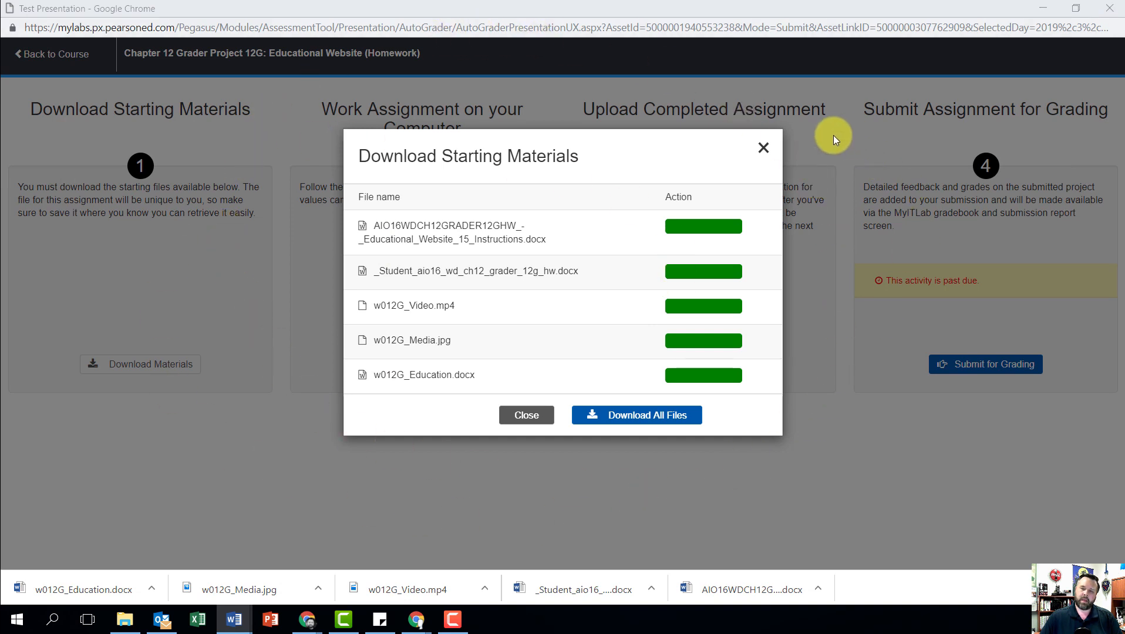
# Step: Dismiss the starting materials list and choose _Student_aio16_wd_ch12_grader_12g_hw.docx from Downloads as the completed assignment file
pyautogui.click(762, 148)
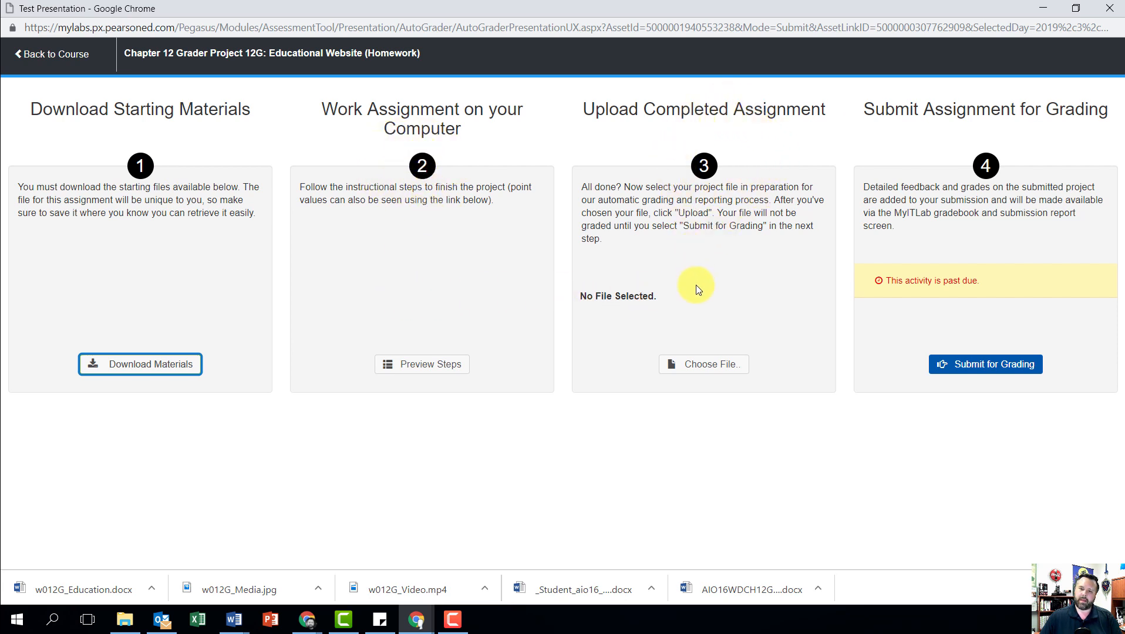
pyautogui.click(698, 365)
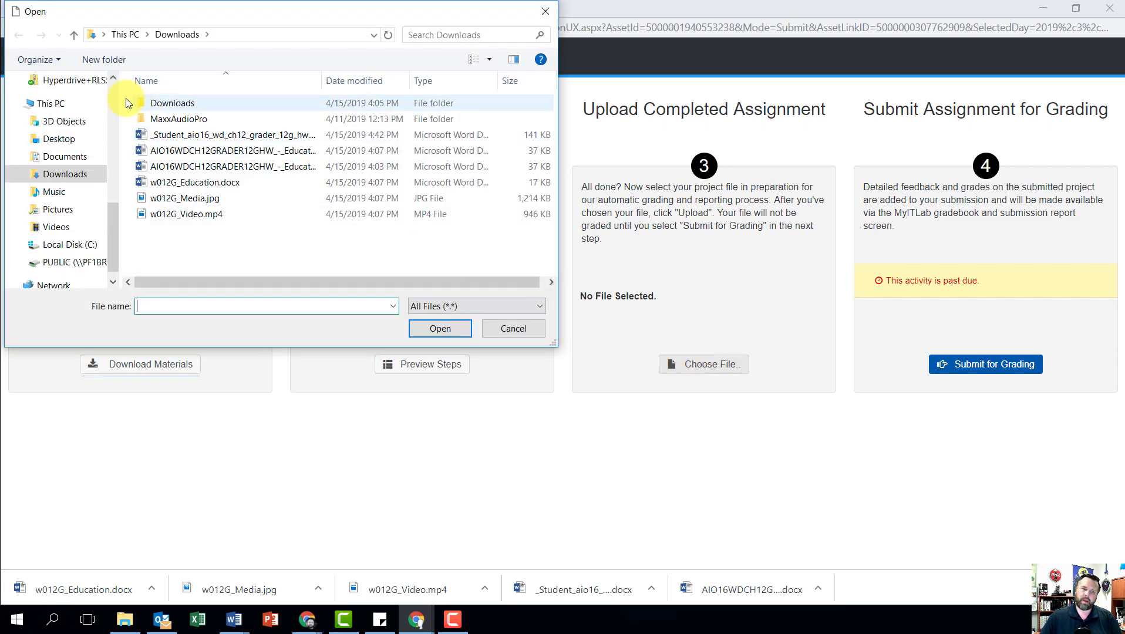
pyautogui.click(63, 174)
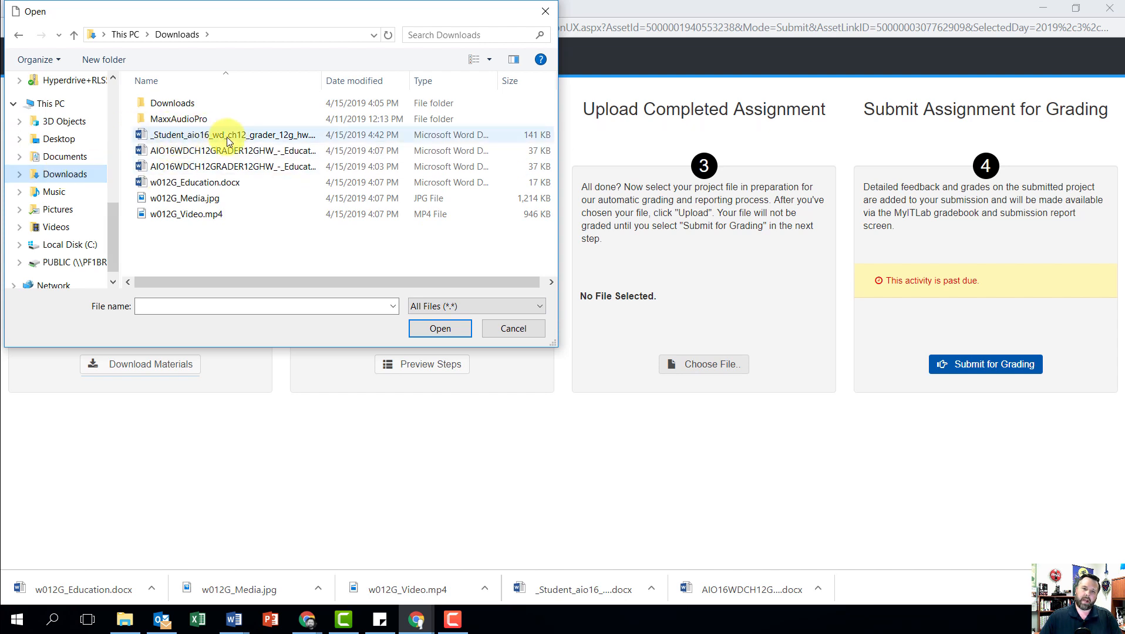
pyautogui.click(186, 137)
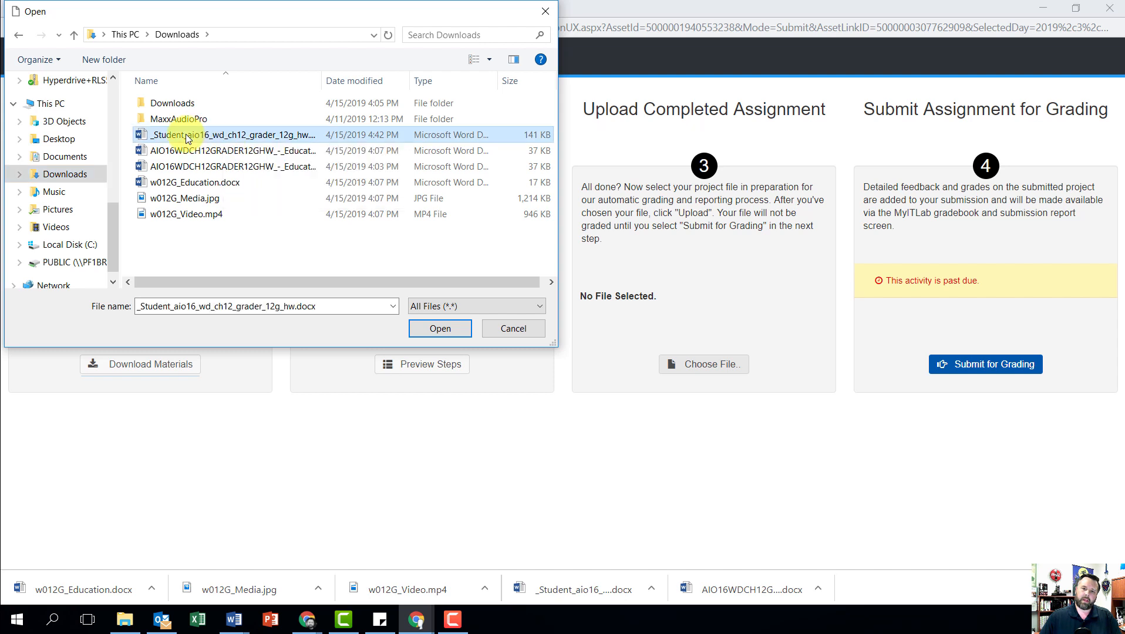
pyautogui.click(440, 329)
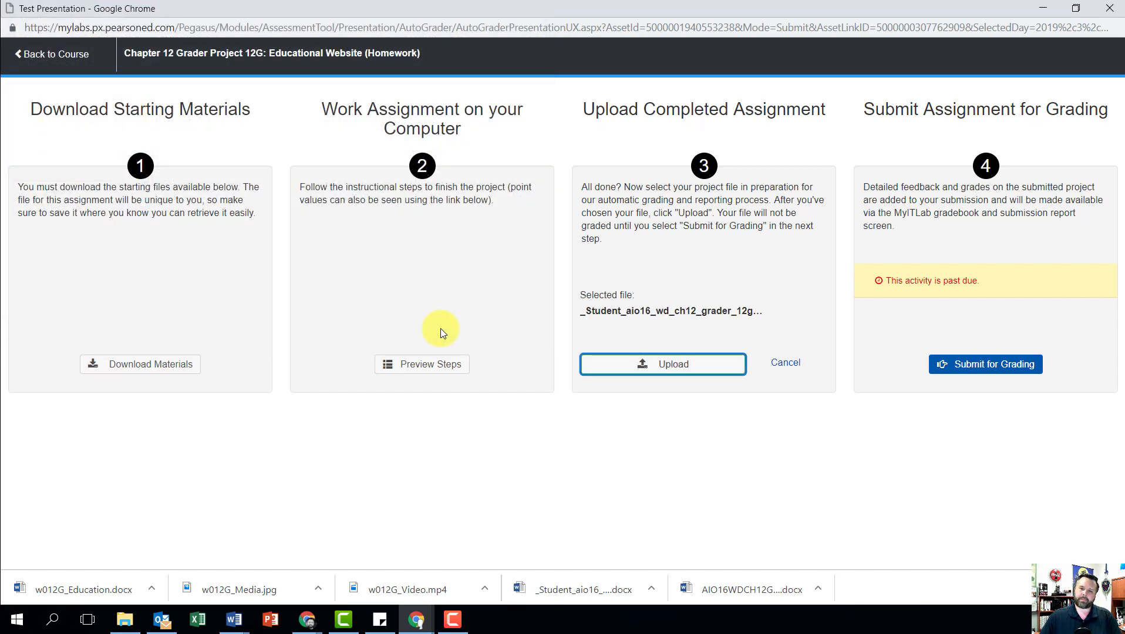
# Step: Upload the chosen file, submit it for grading and close the assignment
pyautogui.click(641, 369)
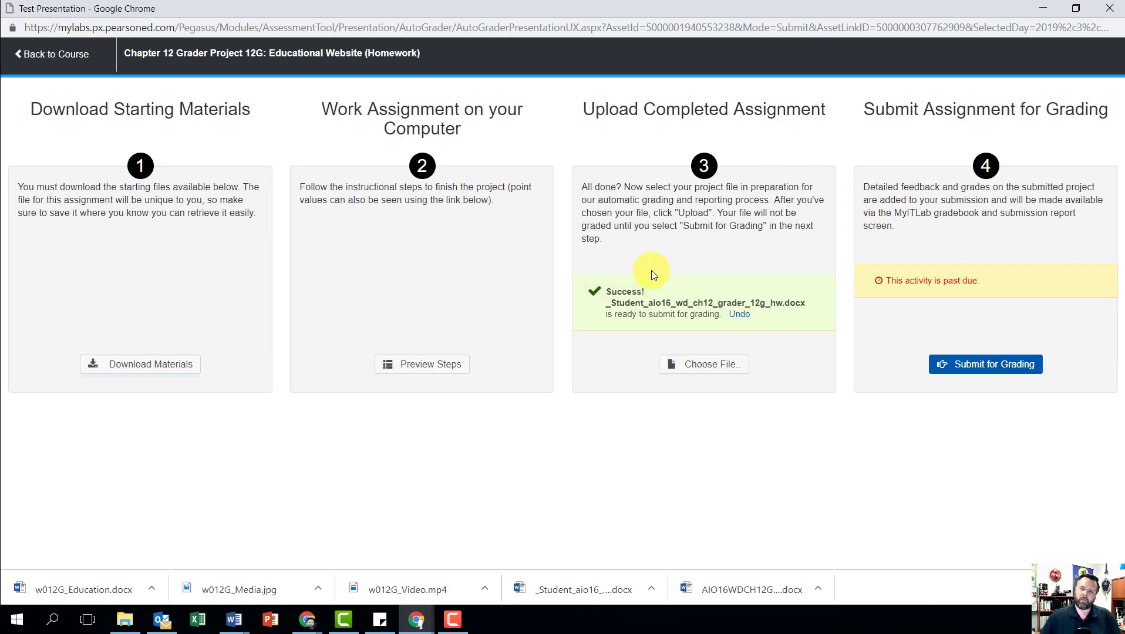
pyautogui.click(993, 370)
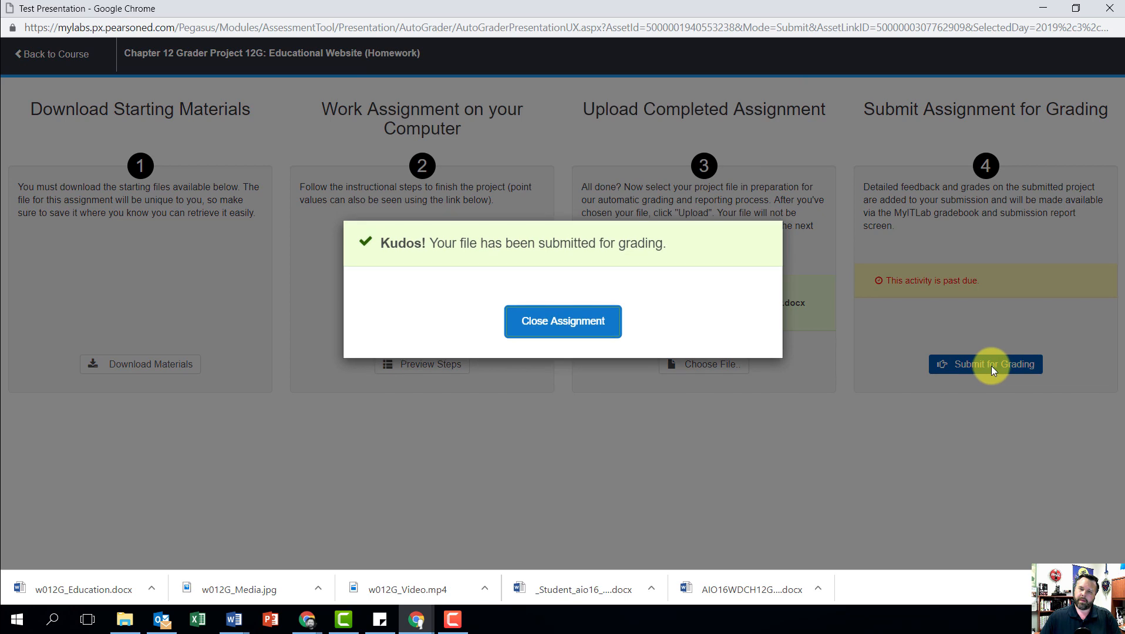
pyautogui.click(570, 320)
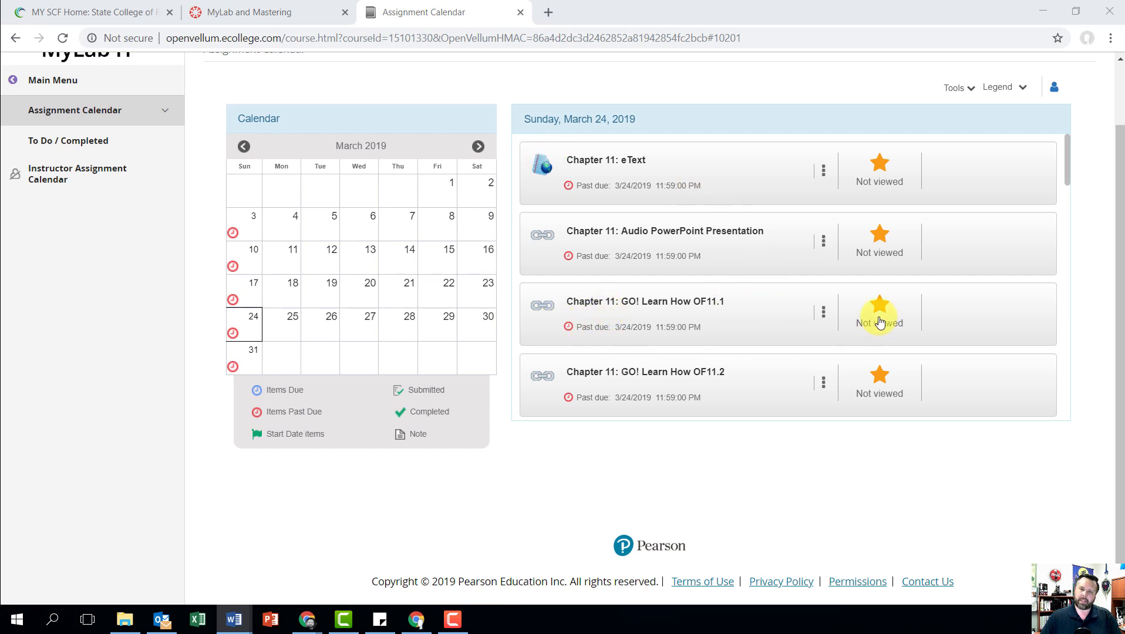
# Step: Find Chapter 12 Grader Project 12G: Educational Website (Homework) in the March 24, 2019 assignments and open its submissions list
pyautogui.scroll(-10, 781, 283)
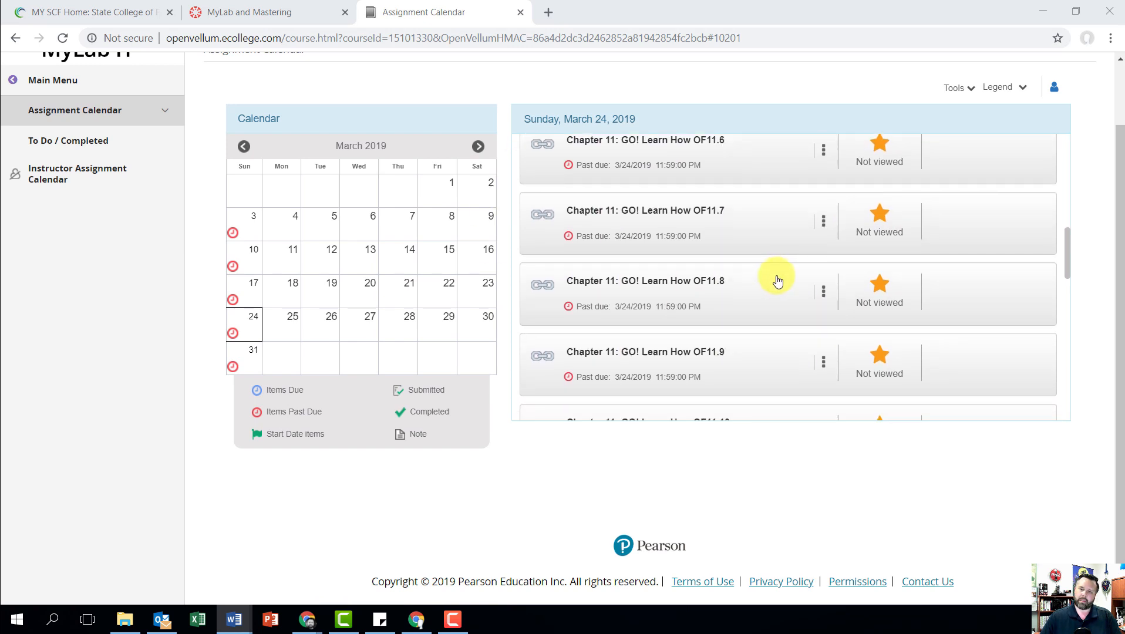
pyautogui.scroll(-4, 775, 281)
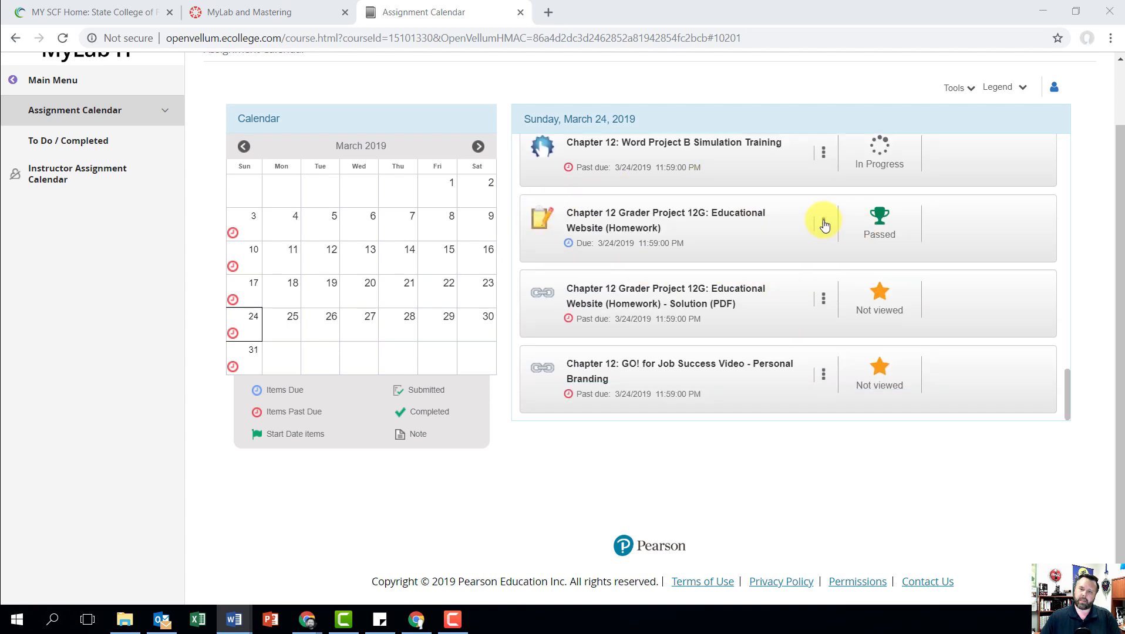
pyautogui.click(822, 232)
pyautogui.click(823, 226)
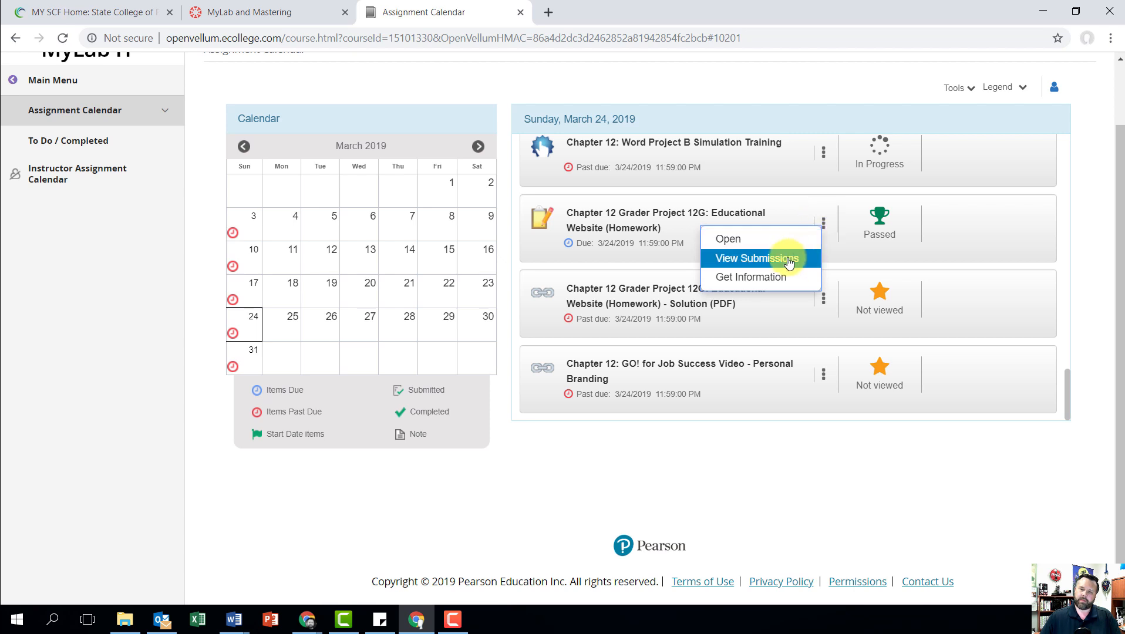
pyautogui.click(736, 259)
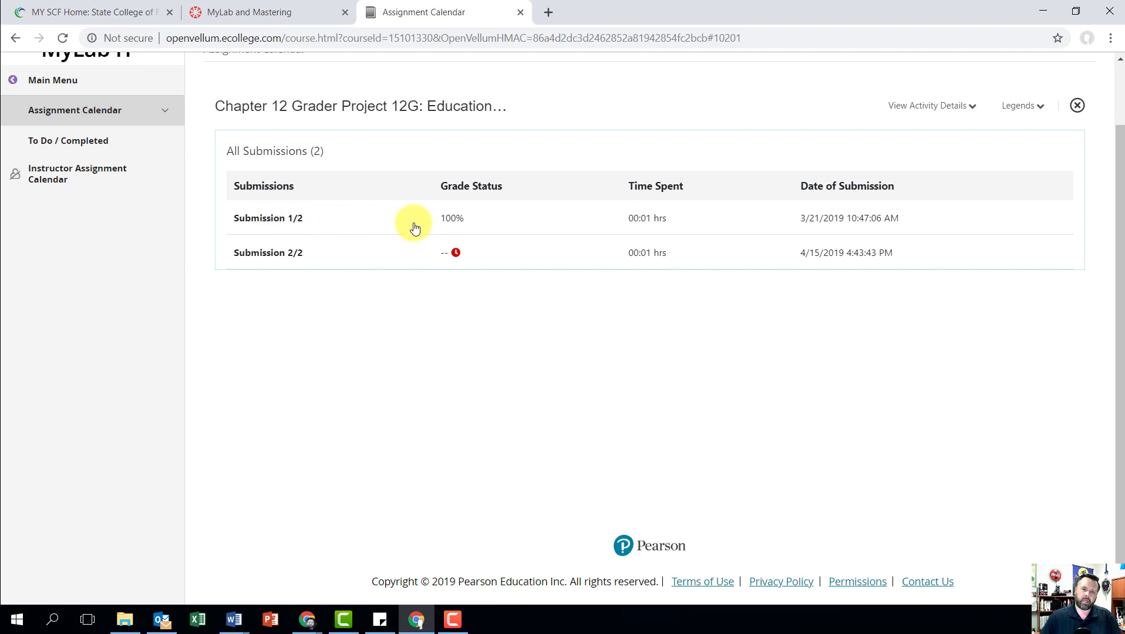
# Step: Open Submission 1/2 and examine the points earned for each instruction in its score card
pyautogui.click(452, 219)
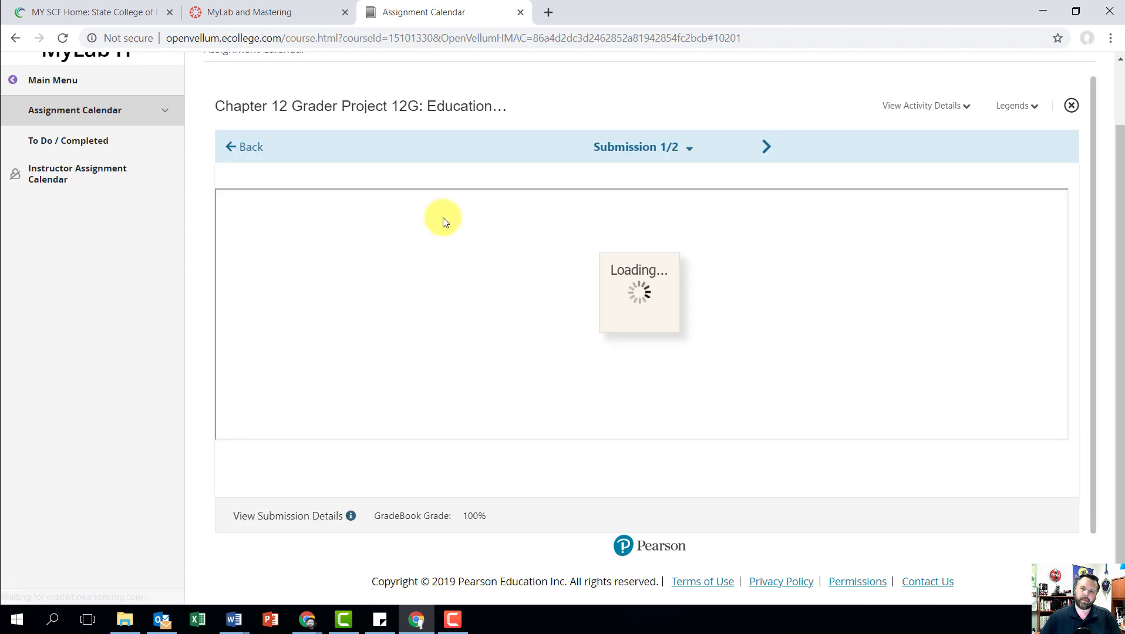
pyautogui.scroll(-5, 552, 287)
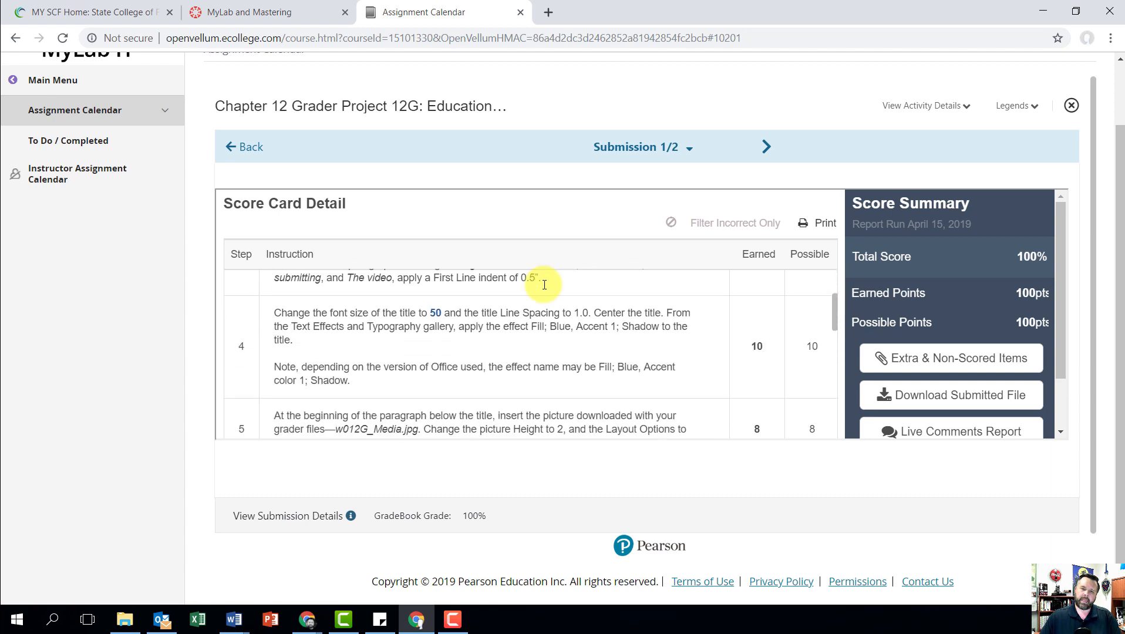
pyautogui.scroll(-3, 543, 284)
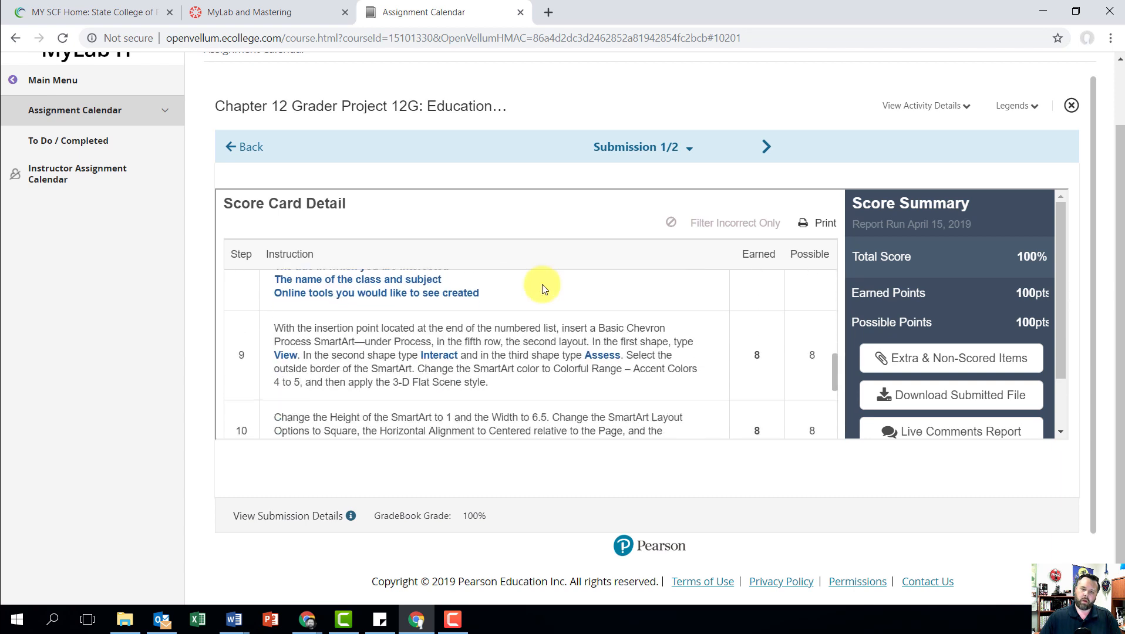
pyautogui.scroll(-1, 543, 283)
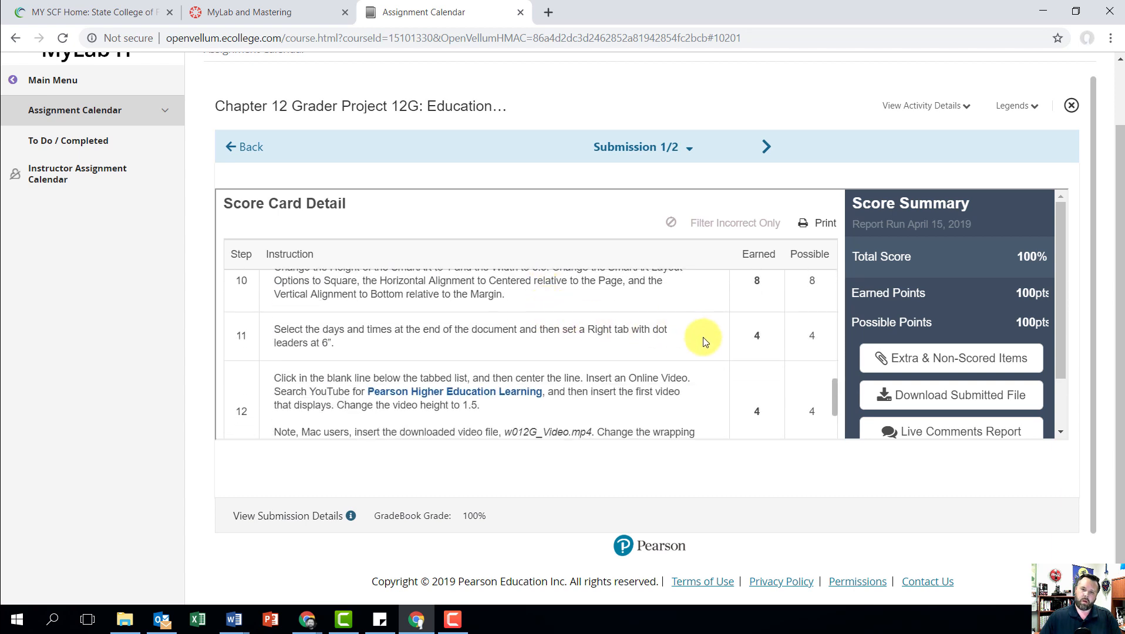